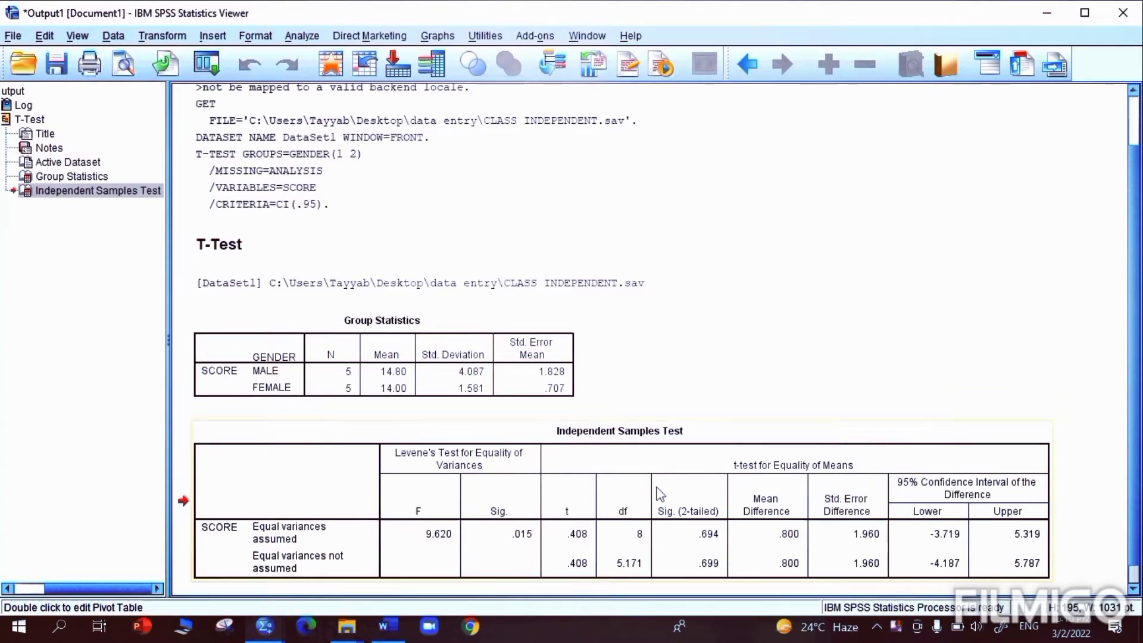
# Step: Switch to the blank Word document and insert a table with 11 columns and 4 rows
pyautogui.click(386, 626)
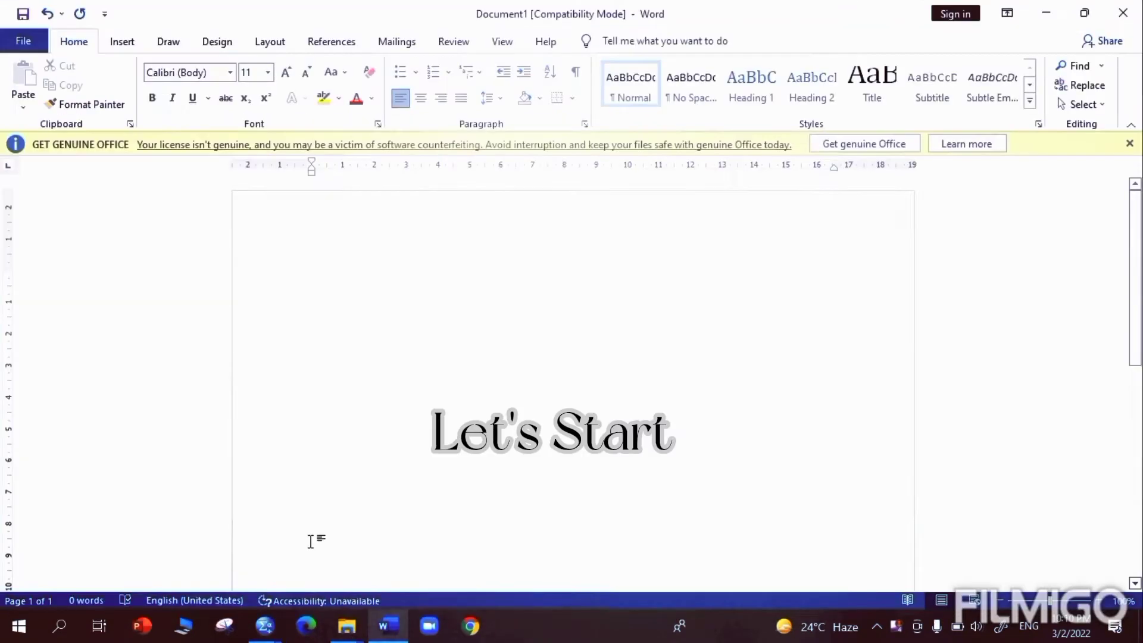
pyautogui.click(122, 42)
pyautogui.click(120, 88)
pyautogui.click(118, 278)
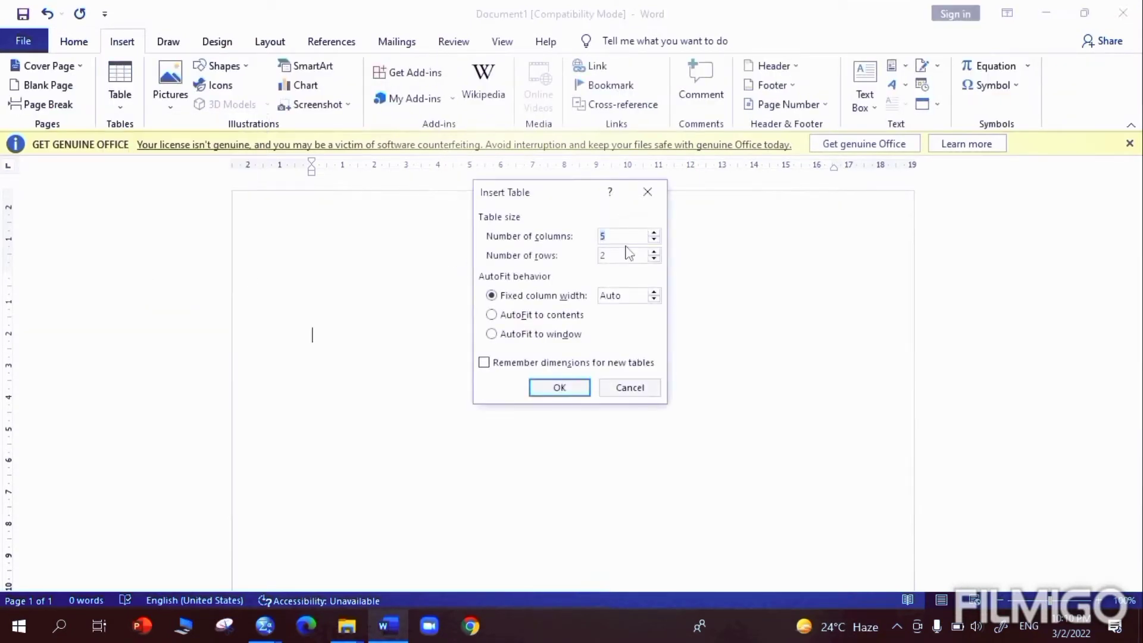
pyautogui.write('11')
pyautogui.press('BackSpace')
pyautogui.write('4')
pyautogui.click(559, 388)
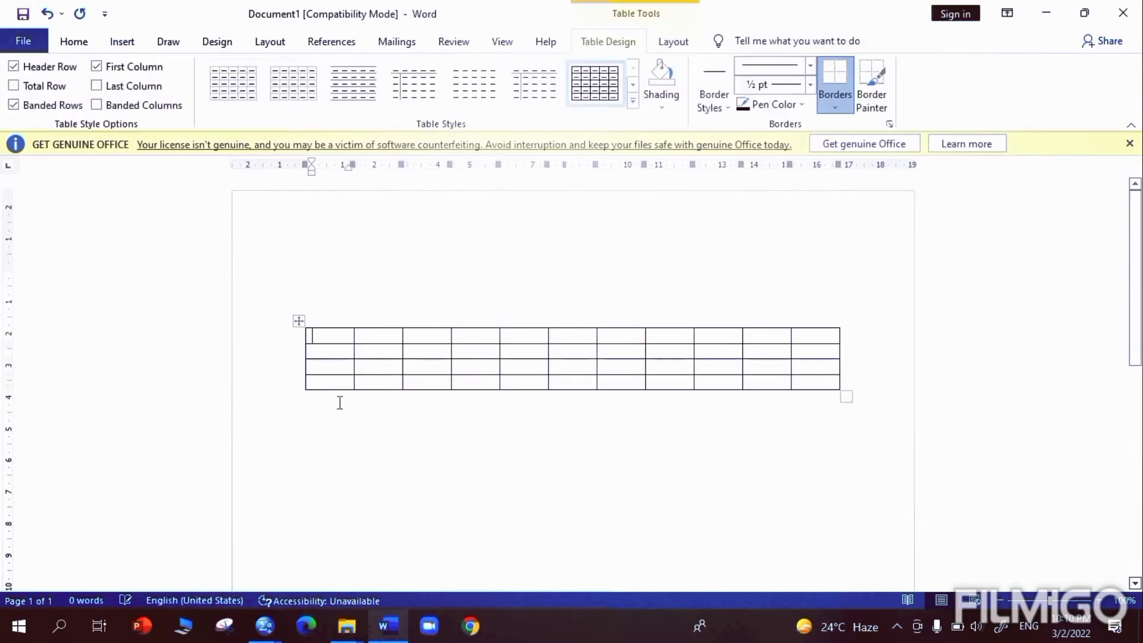
# Step: Enter the headings Male, Female and 95%CL in the second, fifth and ninth cells of the table's second row
pyautogui.click(374, 352)
pyautogui.write('Male')
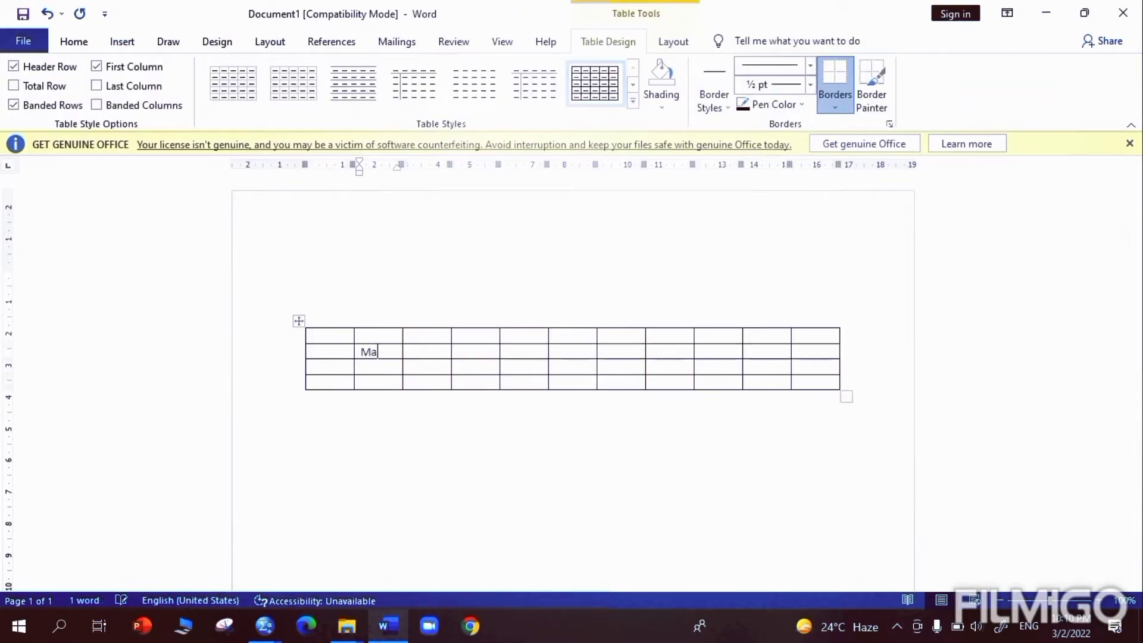
pyautogui.click(508, 350)
pyautogui.write('Female')
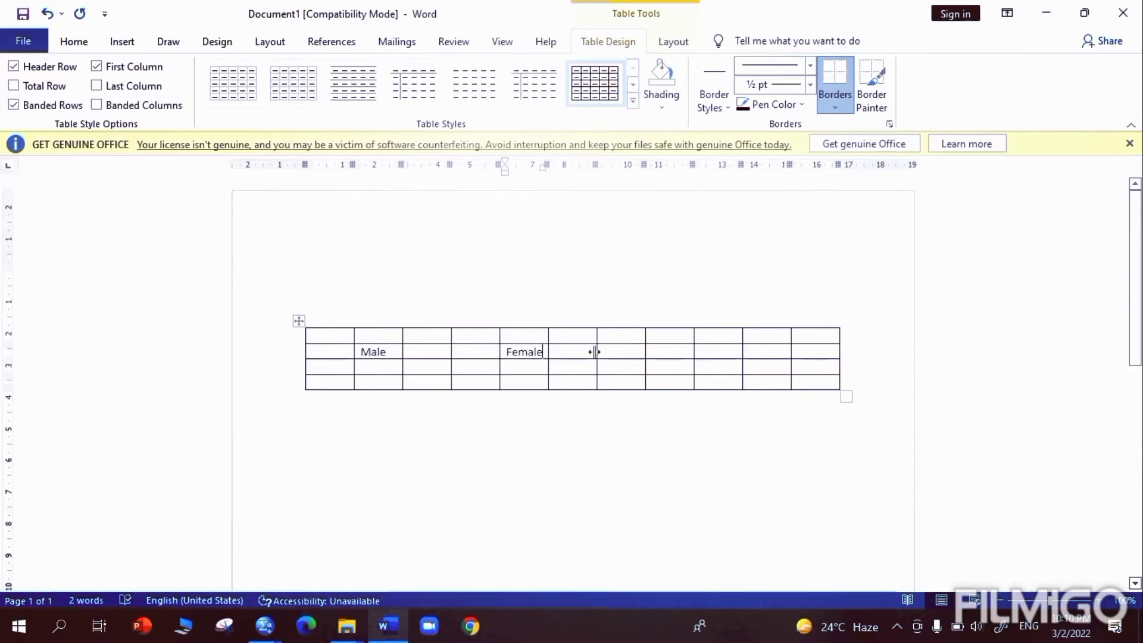
pyautogui.click(713, 353)
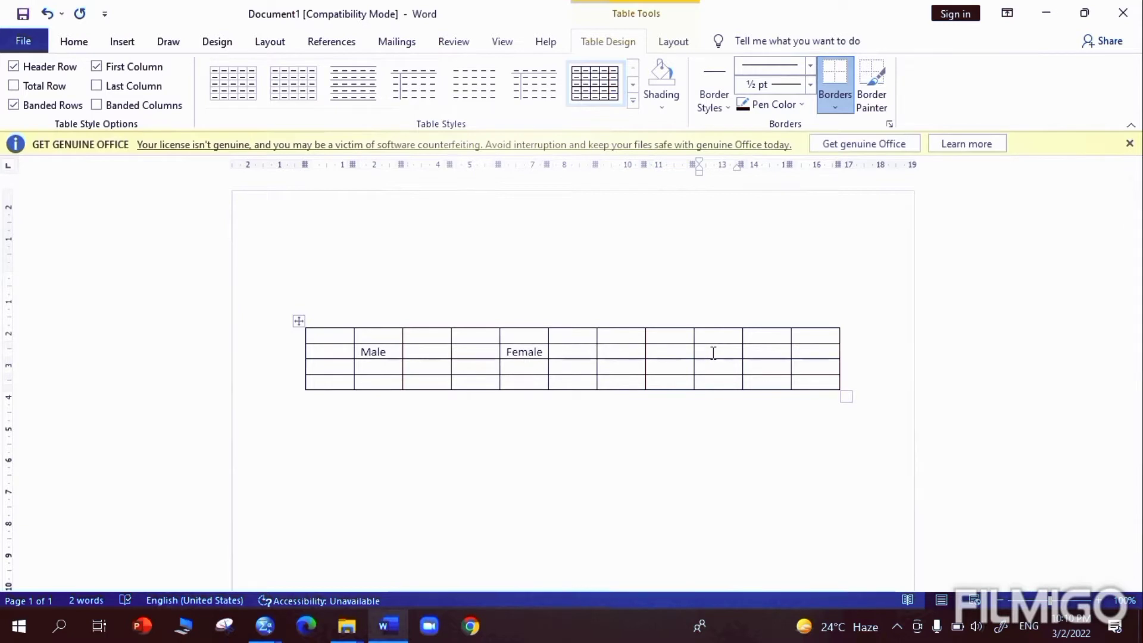
pyautogui.write('95%CL')
# Step: Label the third and fourth rows Variable and Scores in the table's first column
pyautogui.click(320, 367)
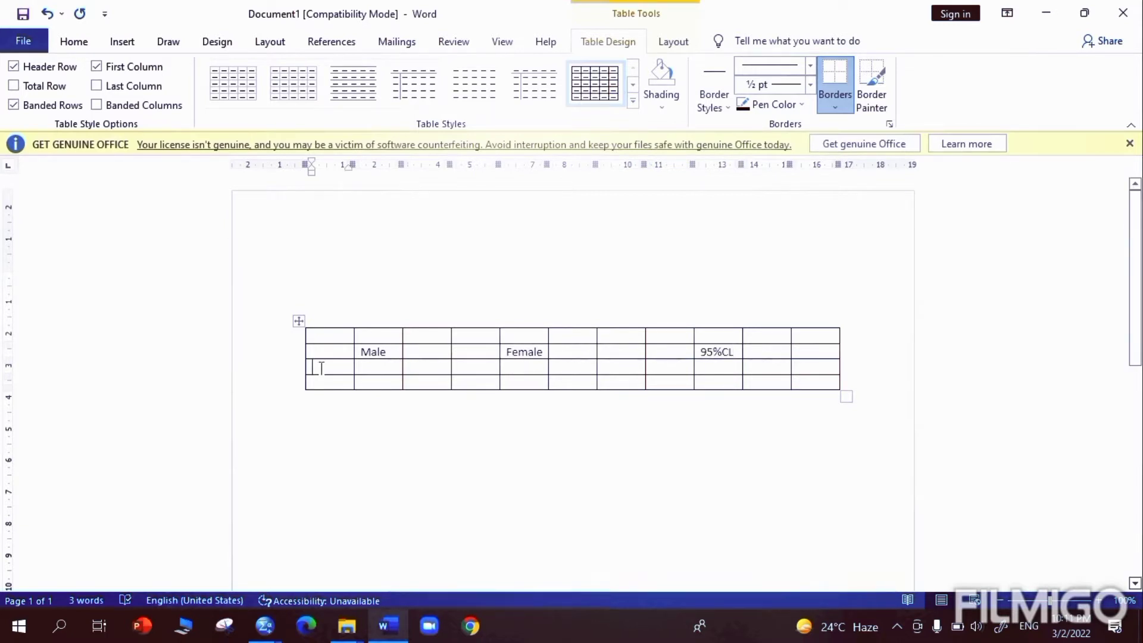
pyautogui.write('variable')
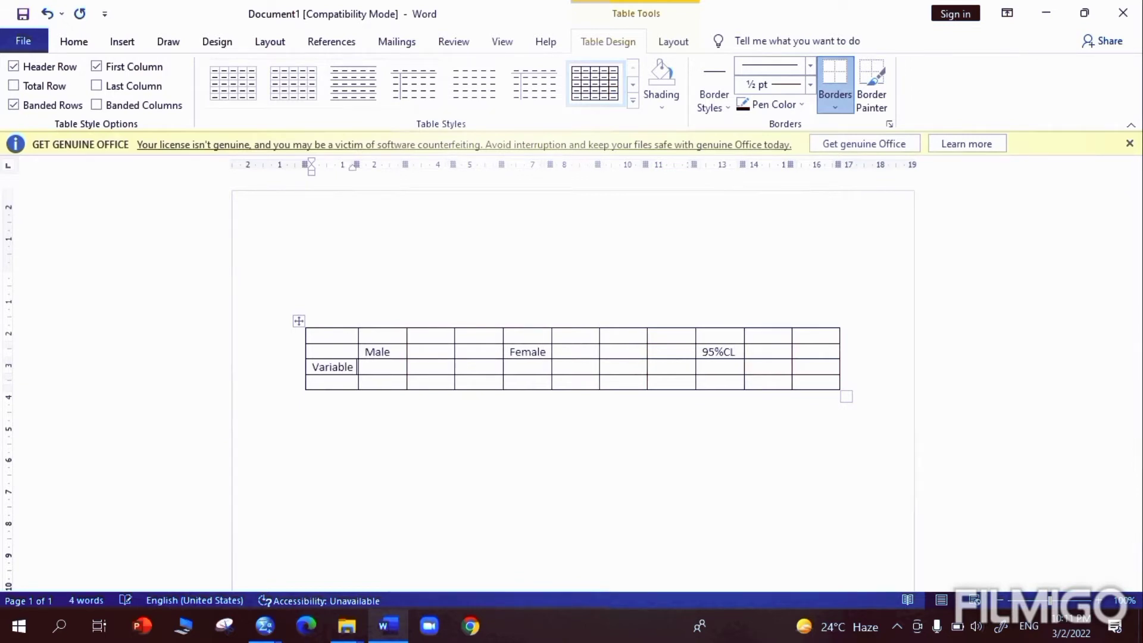
pyautogui.click(319, 383)
pyautogui.write('scores')
pyautogui.press('Return')
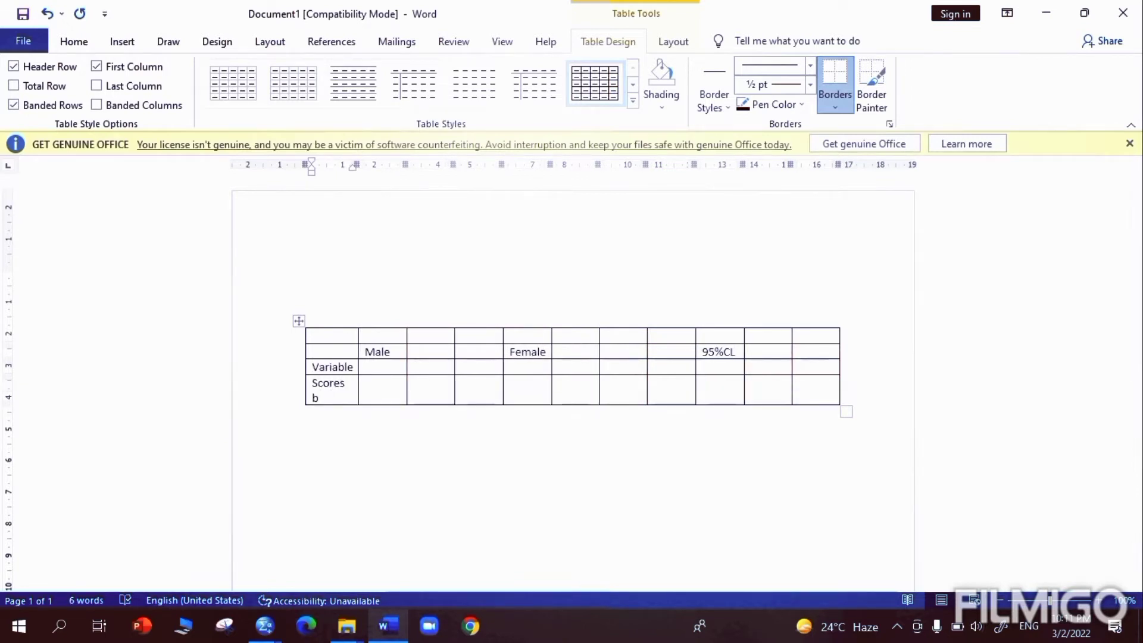
pyautogui.press('BackSpace')
pyautogui.click(375, 368)
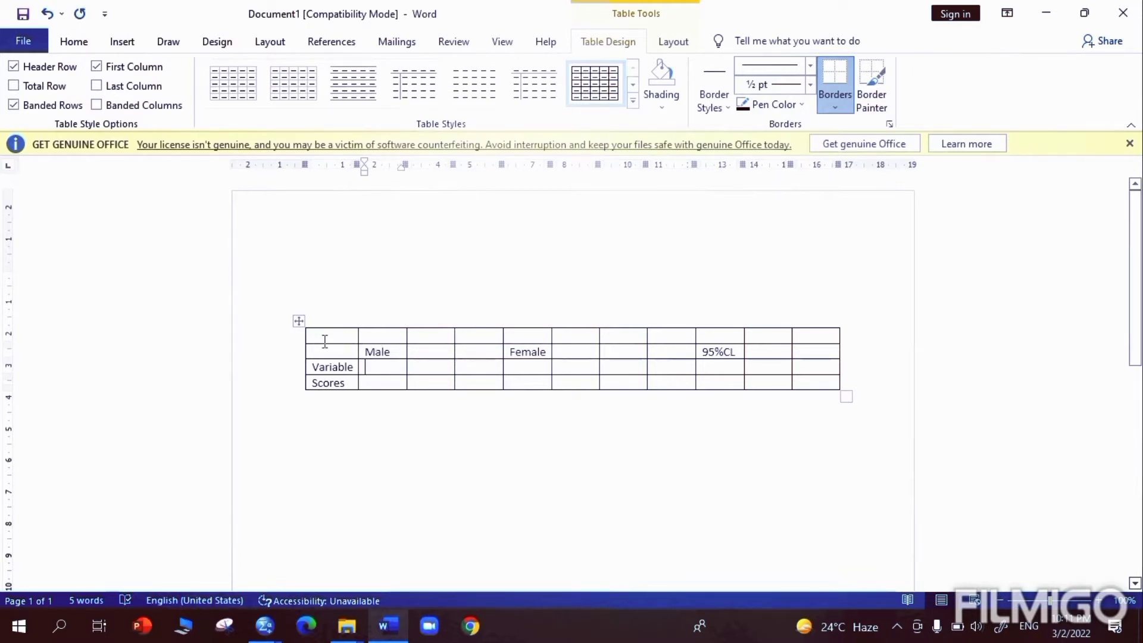
# Step: Remove the border between the empty first row and the Male/Female heading row
pyautogui.moveTo(325, 341); pyautogui.dragTo(821, 334)
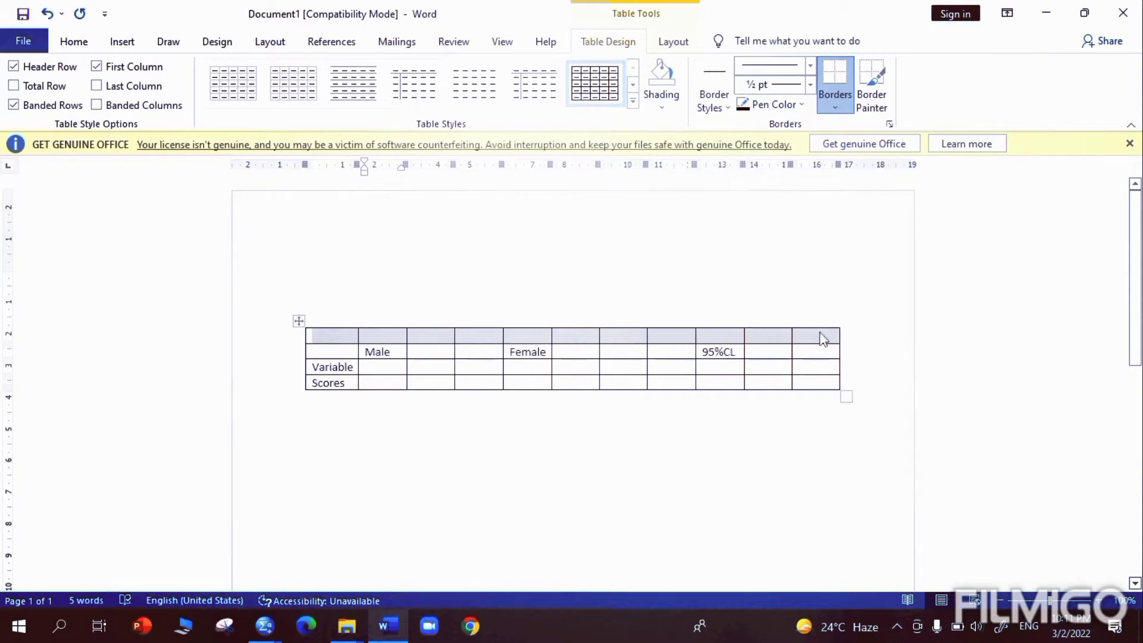
pyautogui.click(123, 42)
pyautogui.click(89, 45)
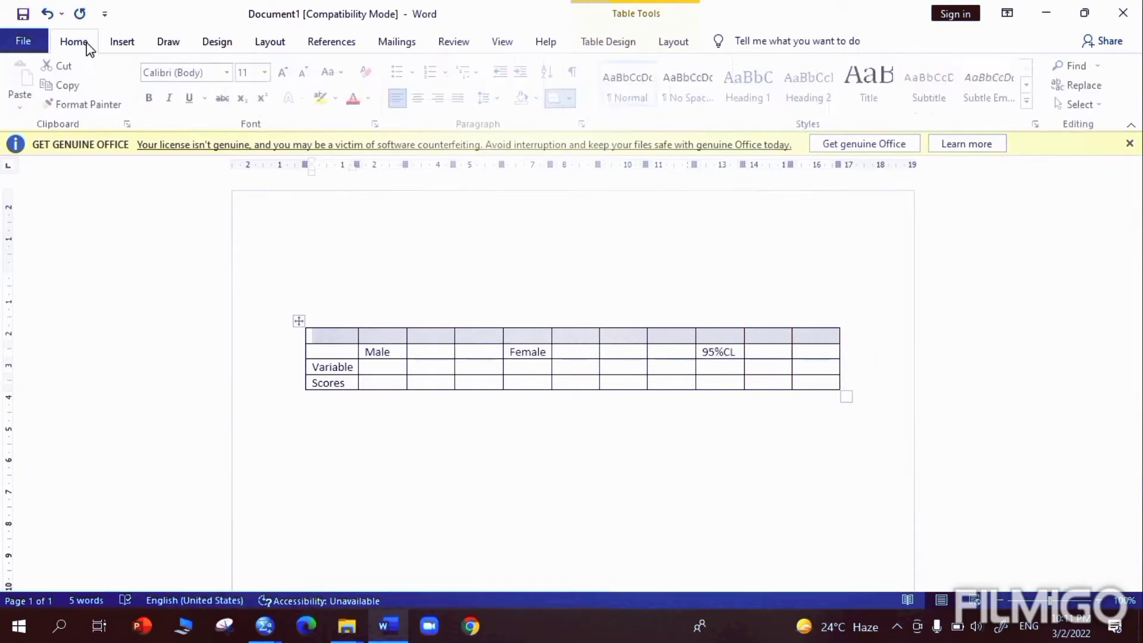
pyautogui.click(569, 99)
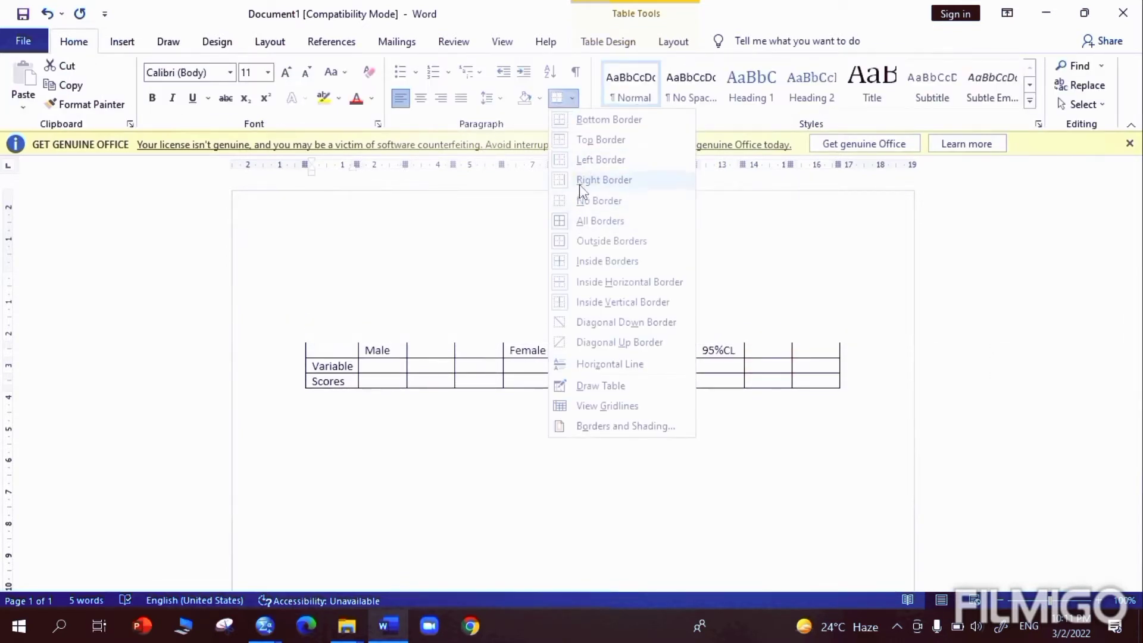
pyautogui.click(396, 426)
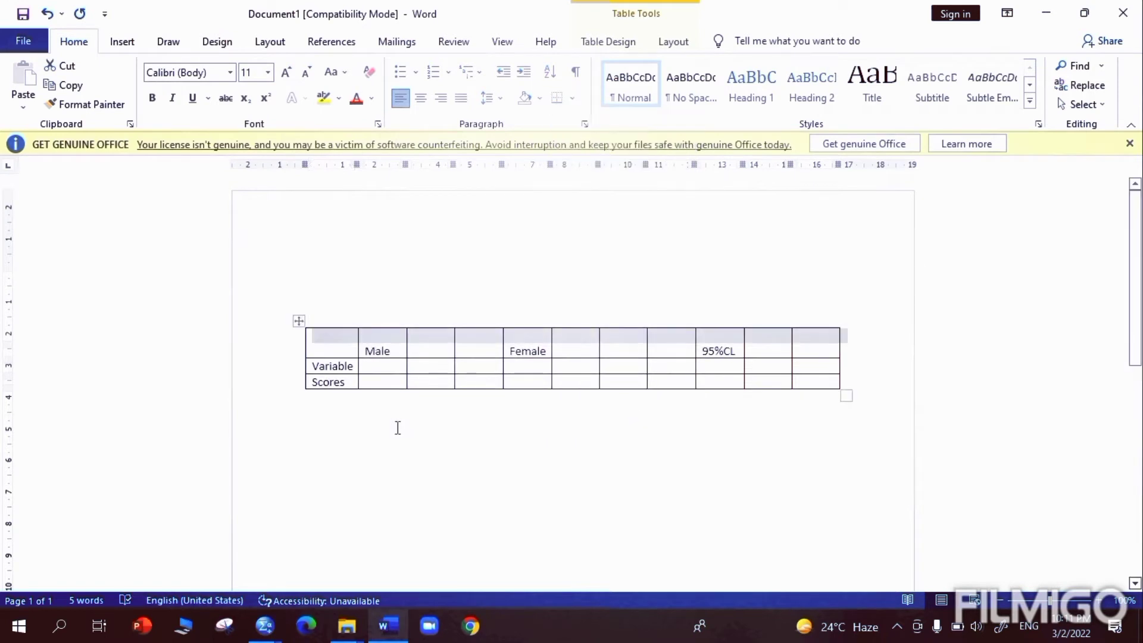
# Step: Remove the left border of the third cell in the Variable row
pyautogui.moveTo(407, 368); pyautogui.dragTo(408, 368)
pyautogui.click(416, 368)
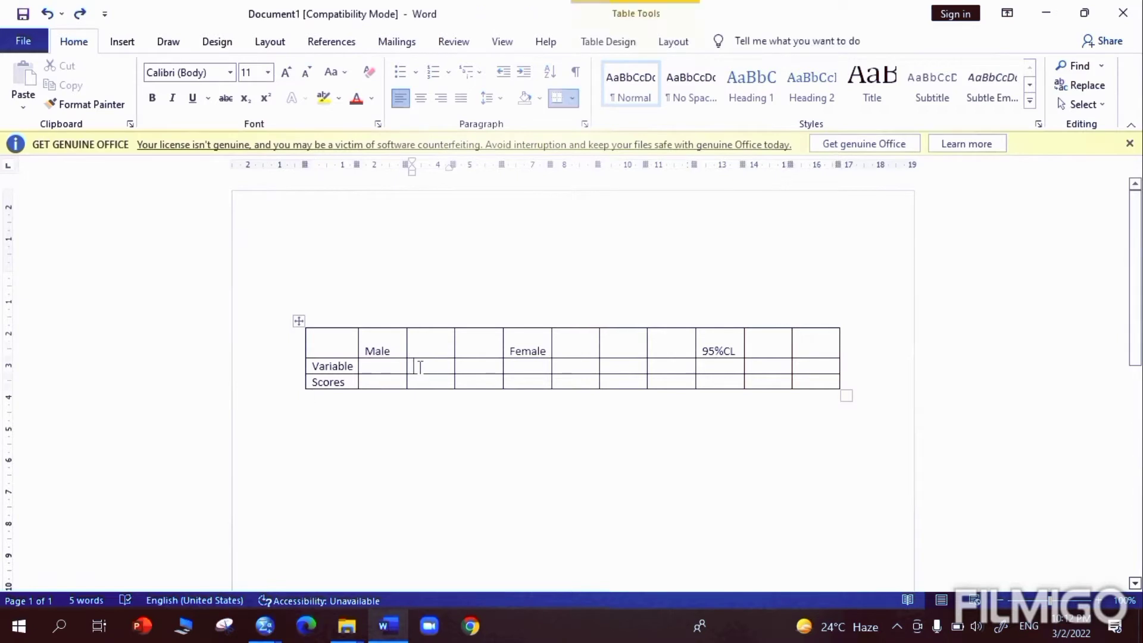
pyautogui.click(410, 368)
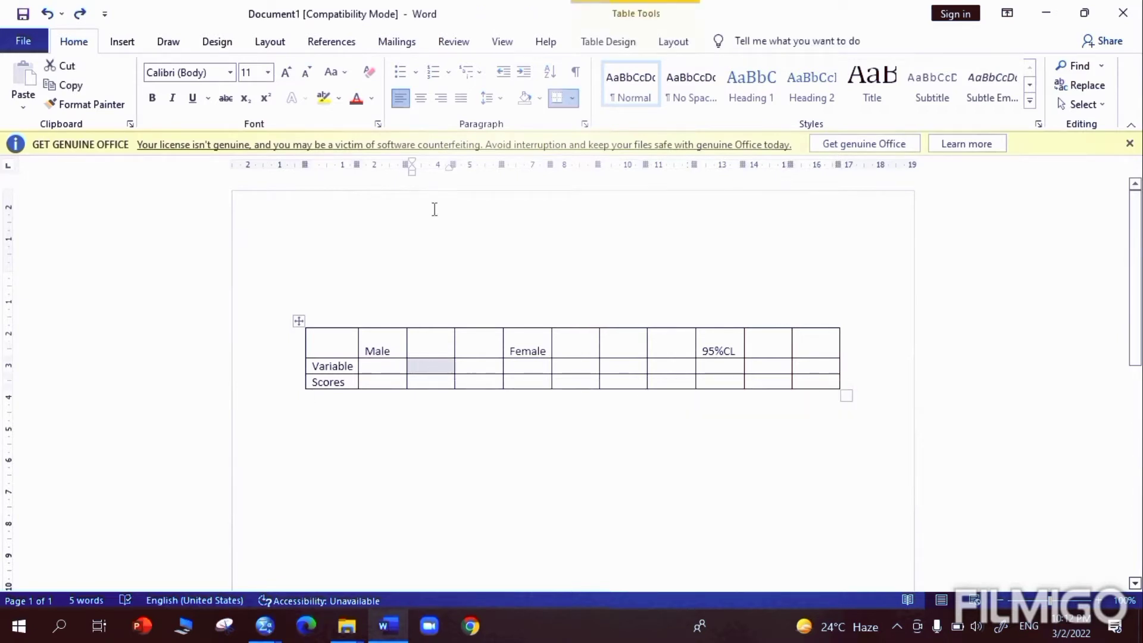
pyautogui.click(571, 99)
pyautogui.click(571, 158)
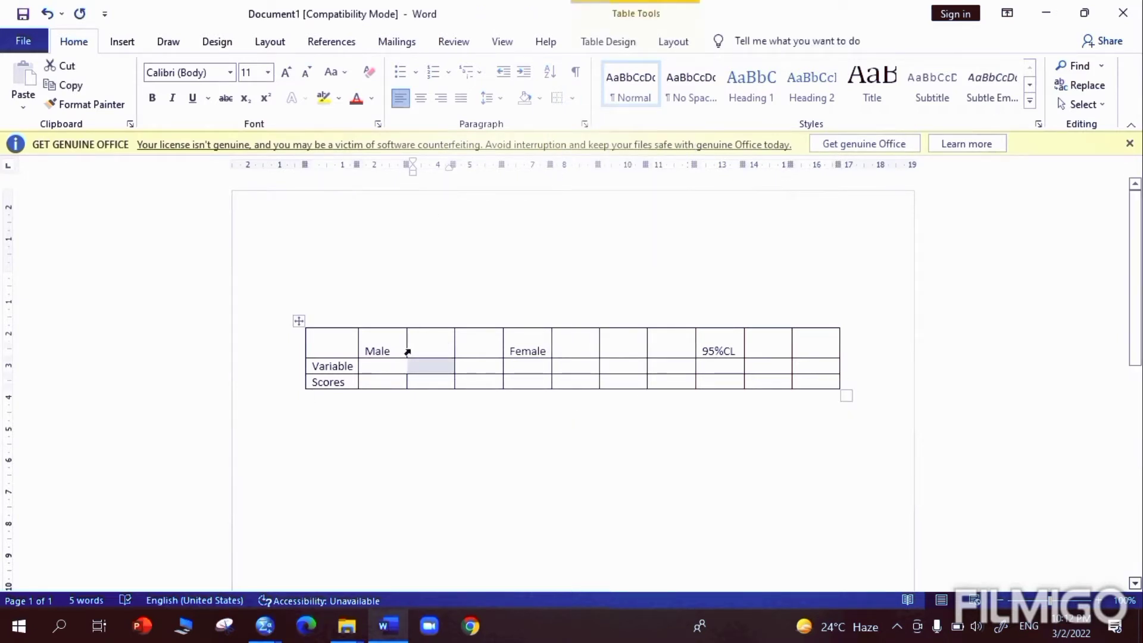
# Step: Widen the Male column and shift the next column's outer edge so the fourth column becomes narrow
pyautogui.moveTo(407, 343); pyautogui.dragTo(437, 344)
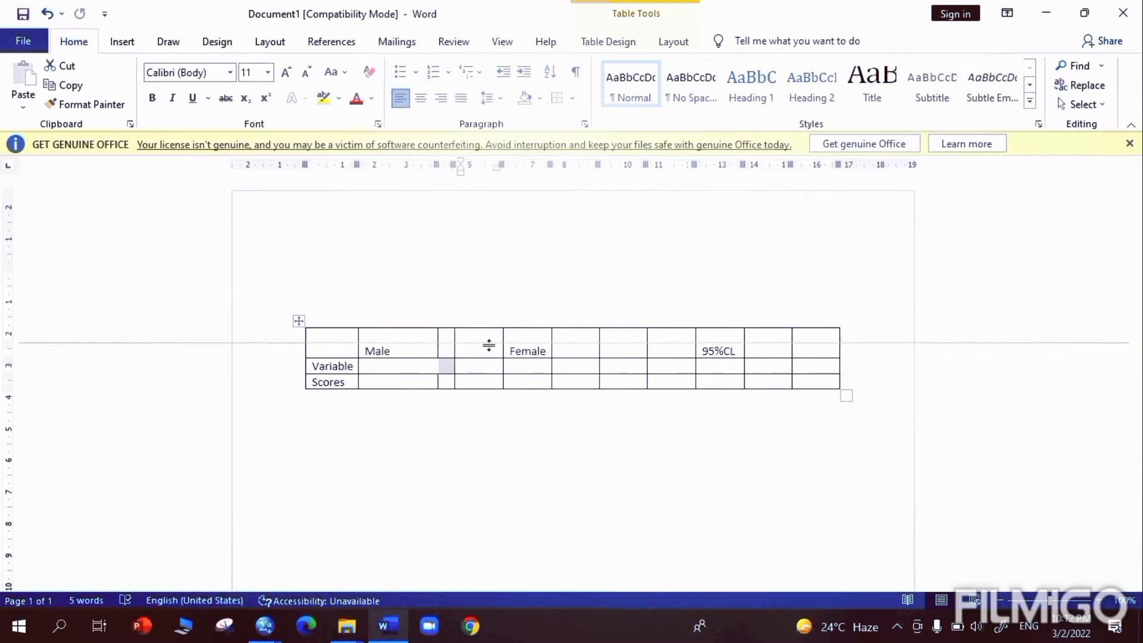
pyautogui.moveTo(454, 349); pyautogui.dragTo(493, 354)
# Step: Restore the left border of the Variable row's third cell and remove the border between it and the narrow fourth cell
pyautogui.click(440, 366)
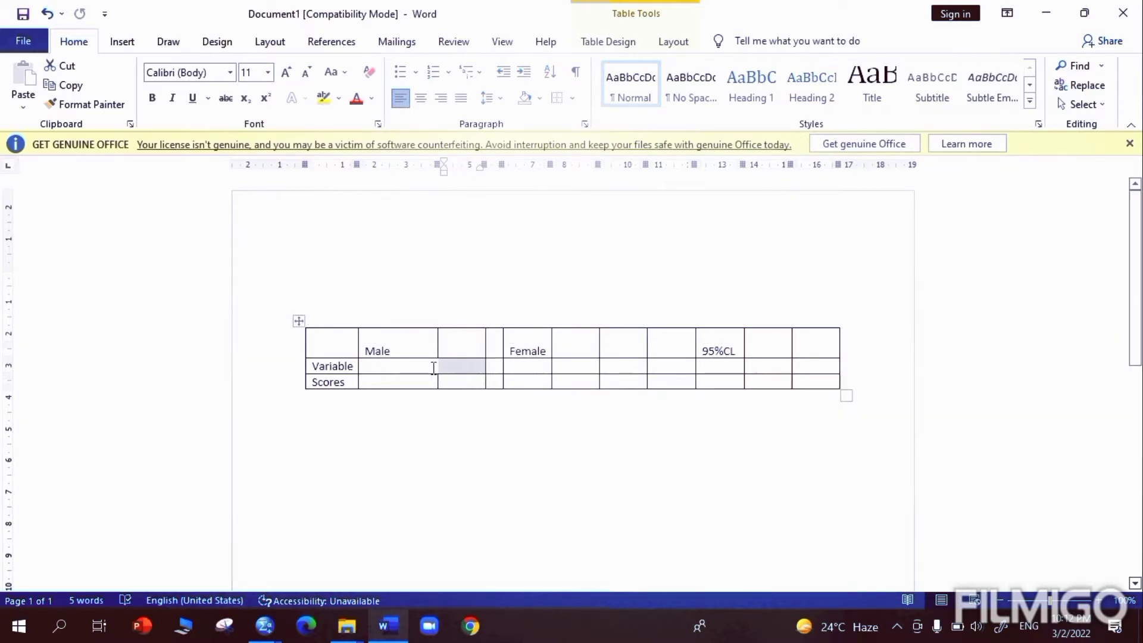
pyautogui.click(564, 106)
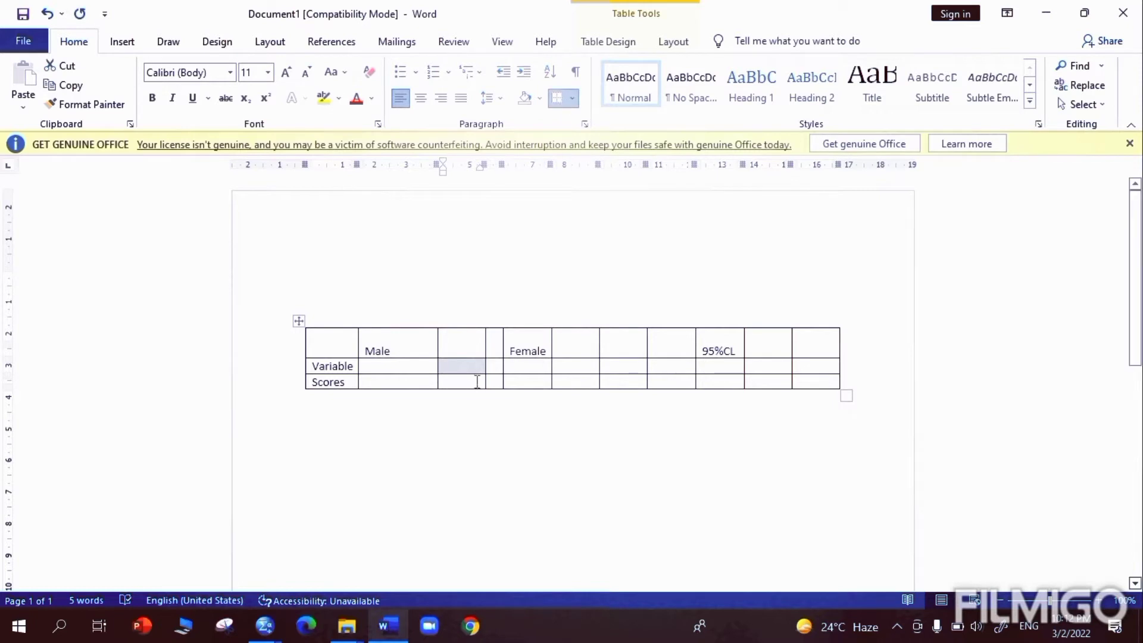
pyautogui.click(496, 367)
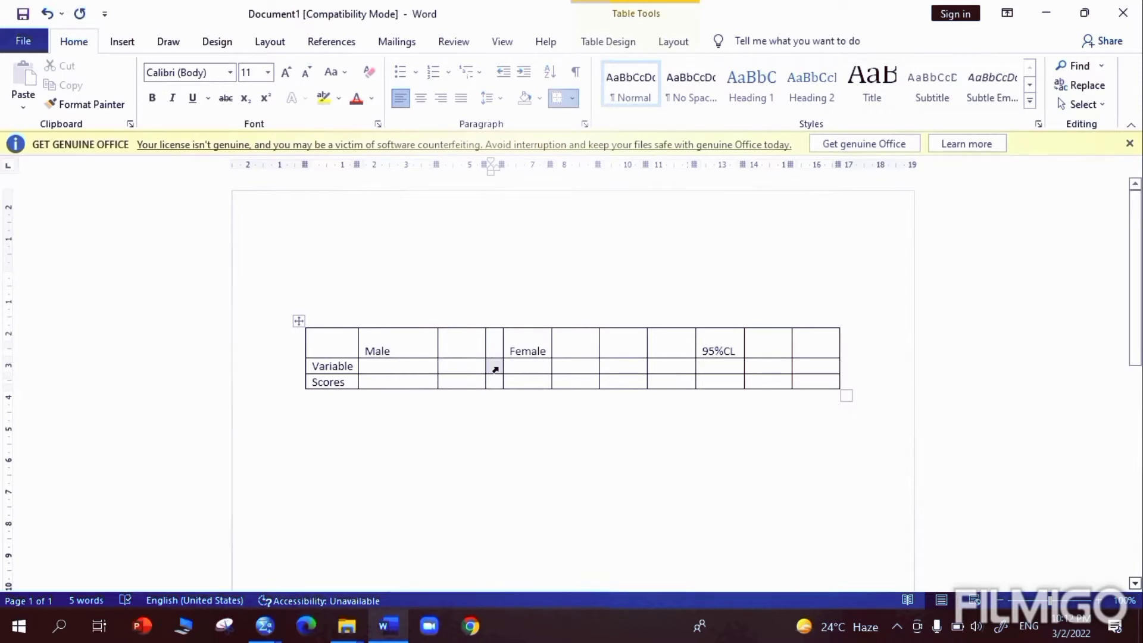
pyautogui.click(489, 366)
pyautogui.click(462, 365)
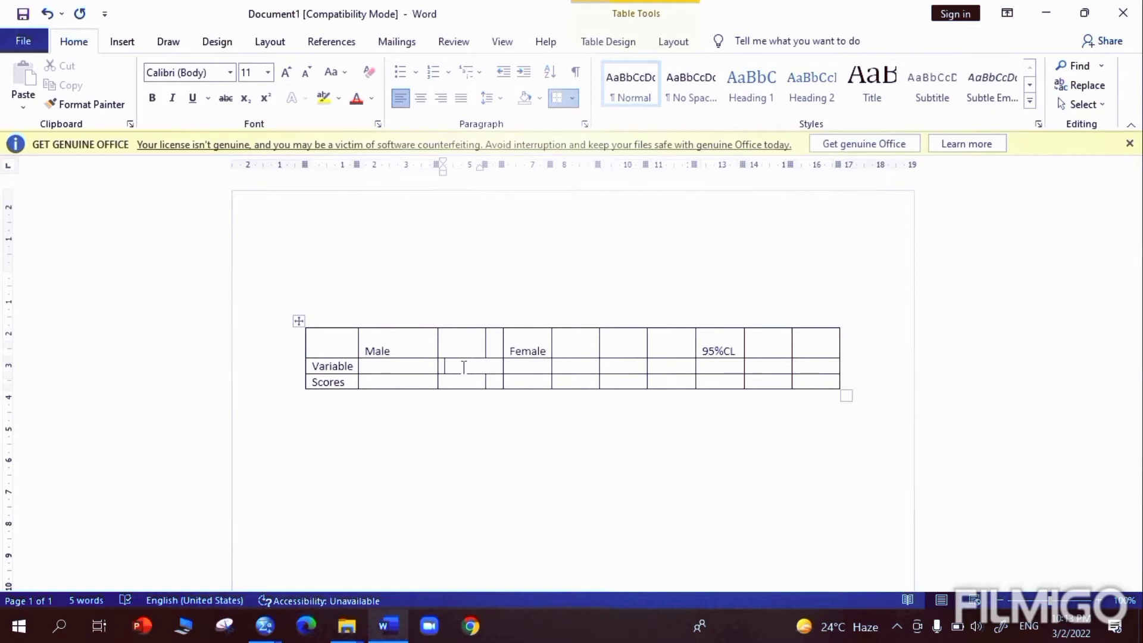
pyautogui.click(489, 382)
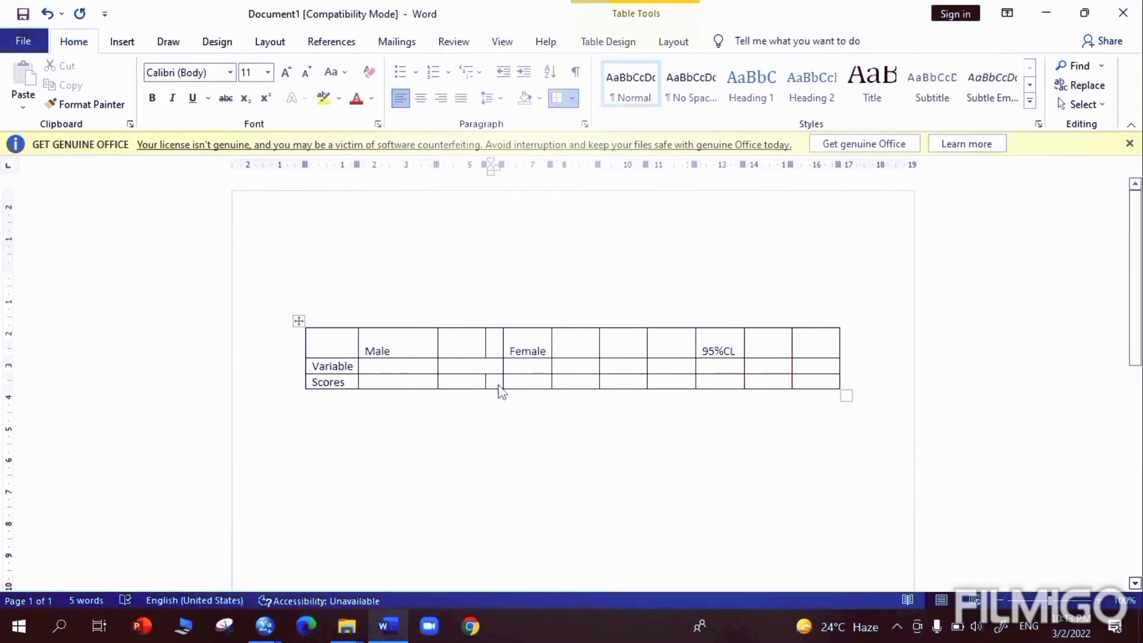
# Step: Enter the subheadings M and SD for the Female group in the Variable row
pyautogui.click(530, 366)
pyautogui.write('m')
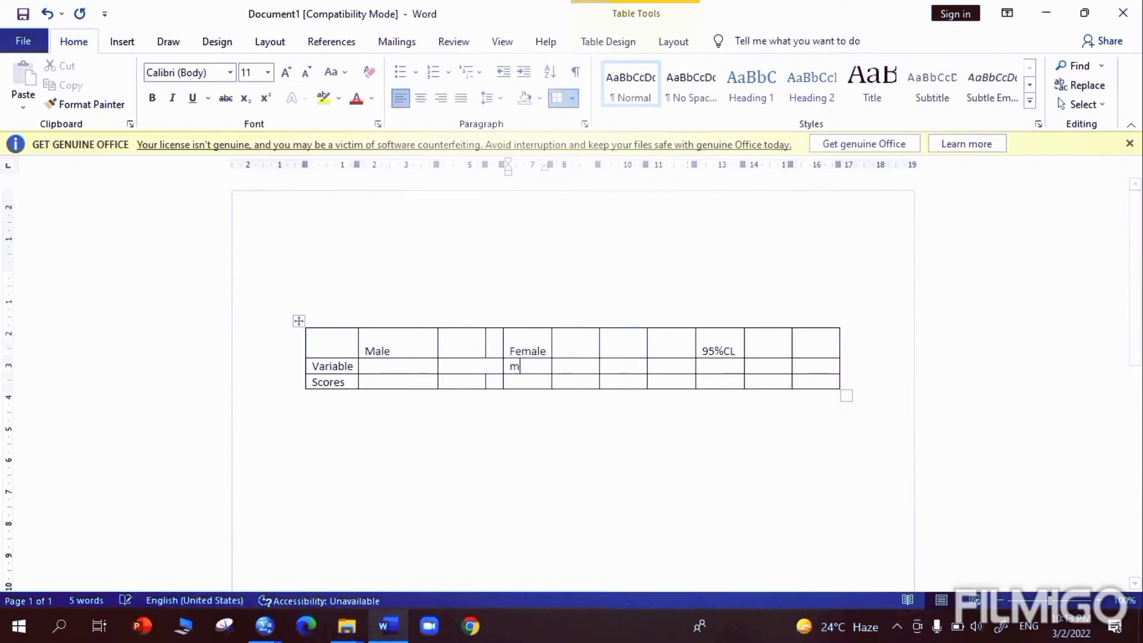
pyautogui.press('BackSpace')
pyautogui.write('M')
pyautogui.click(579, 370)
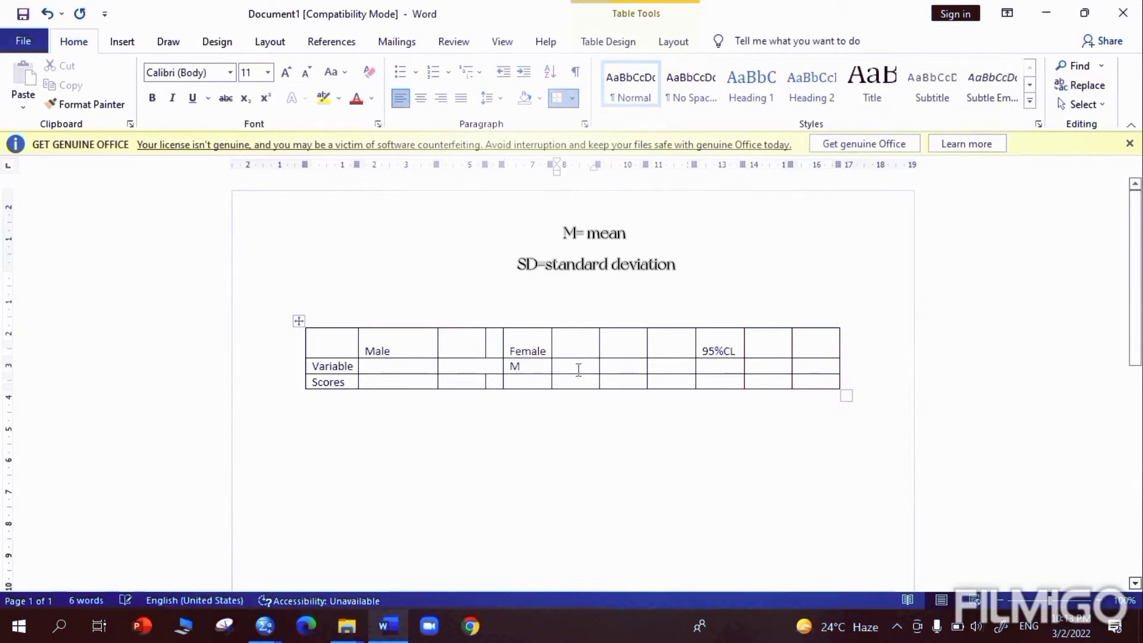
pyautogui.write('SD')
# Step: Enter the subheadings M and SD for the Male group in the Variable row
pyautogui.click(423, 366)
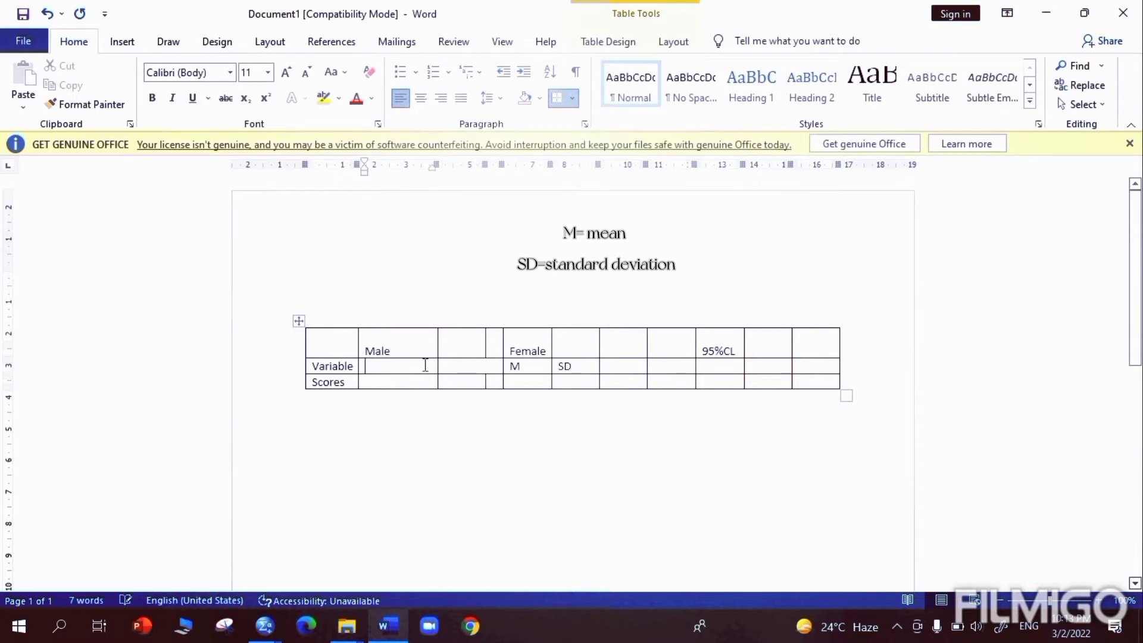
pyautogui.write('M')
pyautogui.click(456, 366)
pyautogui.write('SD')
pyautogui.click(496, 382)
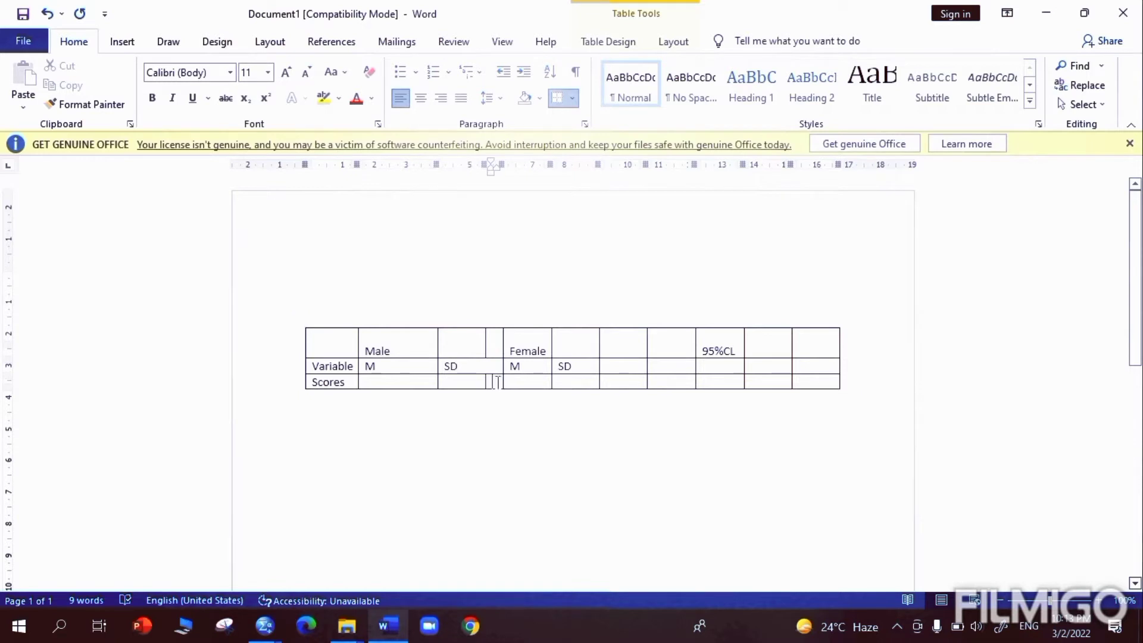
pyautogui.moveTo(497, 382); pyautogui.dragTo(395, 378)
# Step: Fill the remaining cells of the Variable row with the headings t, p, LL, UL and Cohn's d
pyautogui.click(636, 365)
pyautogui.write('t')
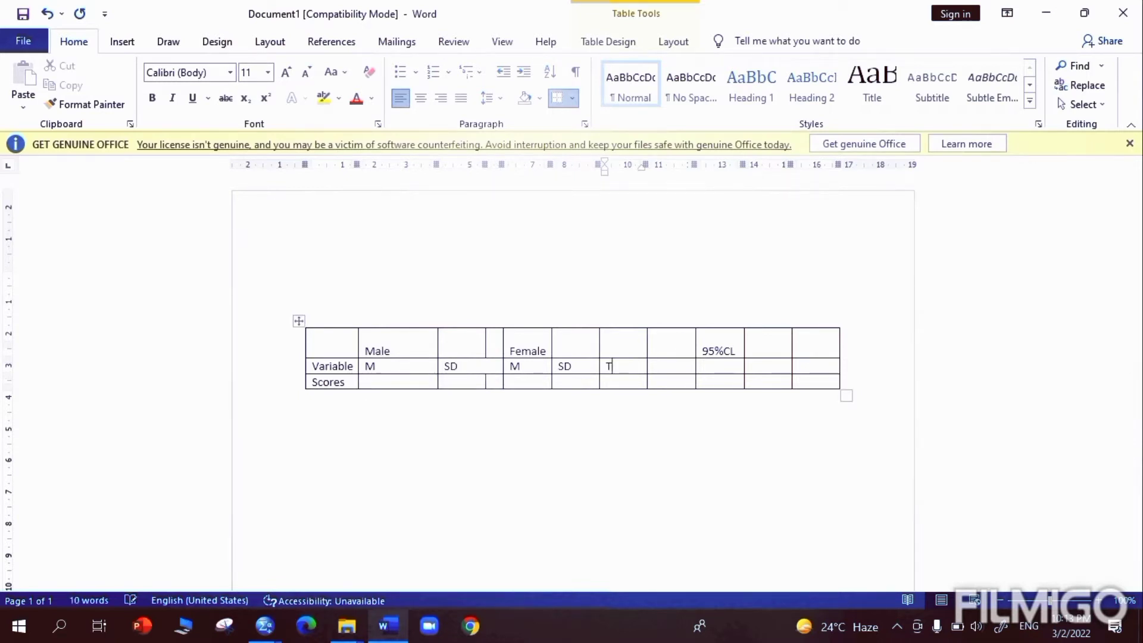
pyautogui.click(687, 367)
pyautogui.write('p')
pyautogui.click(729, 365)
pyautogui.write('LL')
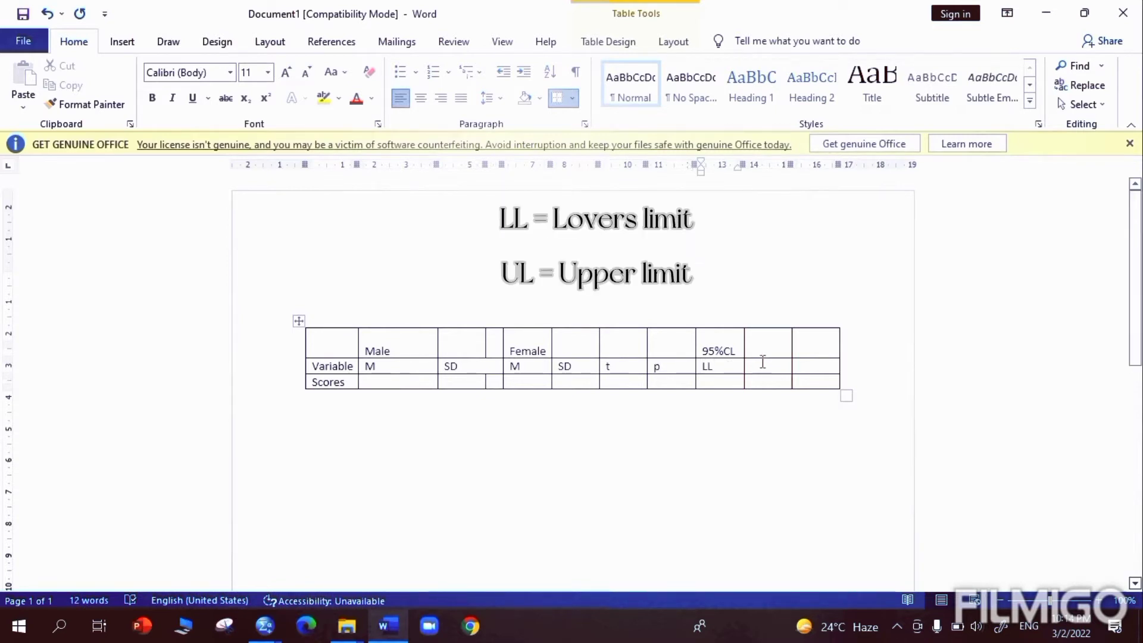
pyautogui.click(762, 366)
pyautogui.write('UL')
pyautogui.click(808, 365)
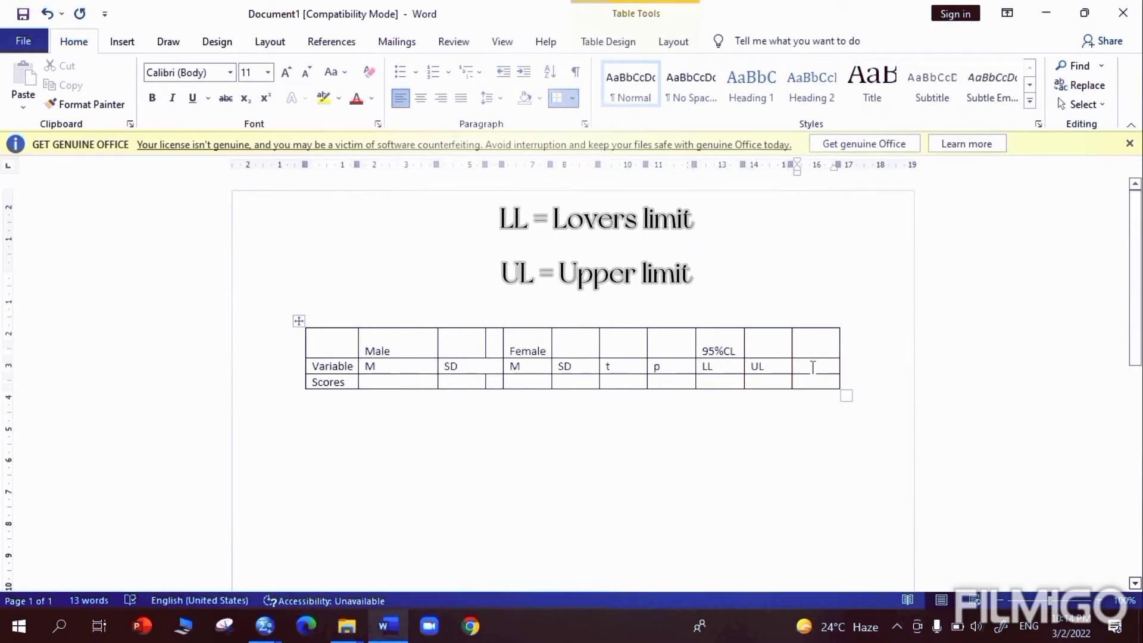
pyautogui.write('Cohn’s')
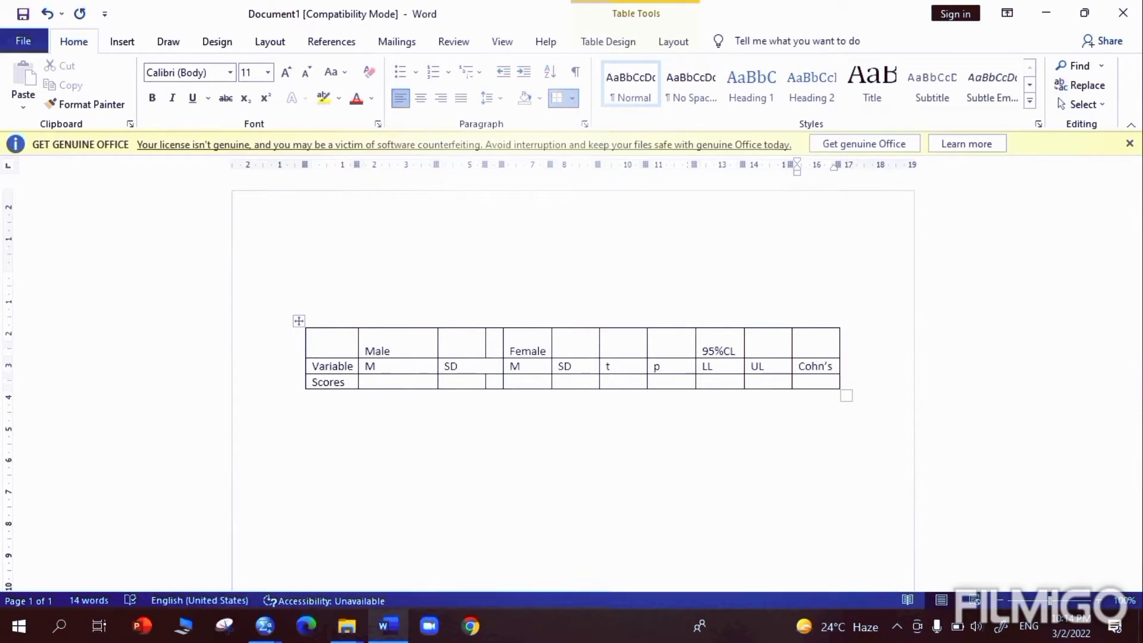
pyautogui.write("'s d")
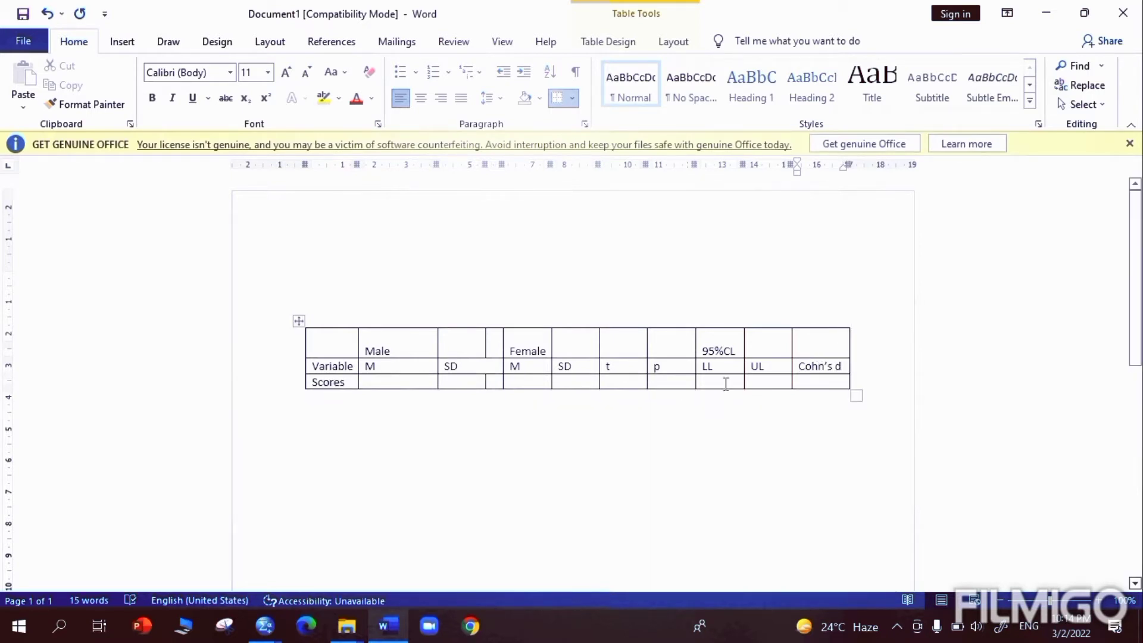
# Step: Look up the male mean in the SPSS Group Statistics table and enter 14.80 under the Male M heading in Word's Scores row
pyautogui.click(389, 382)
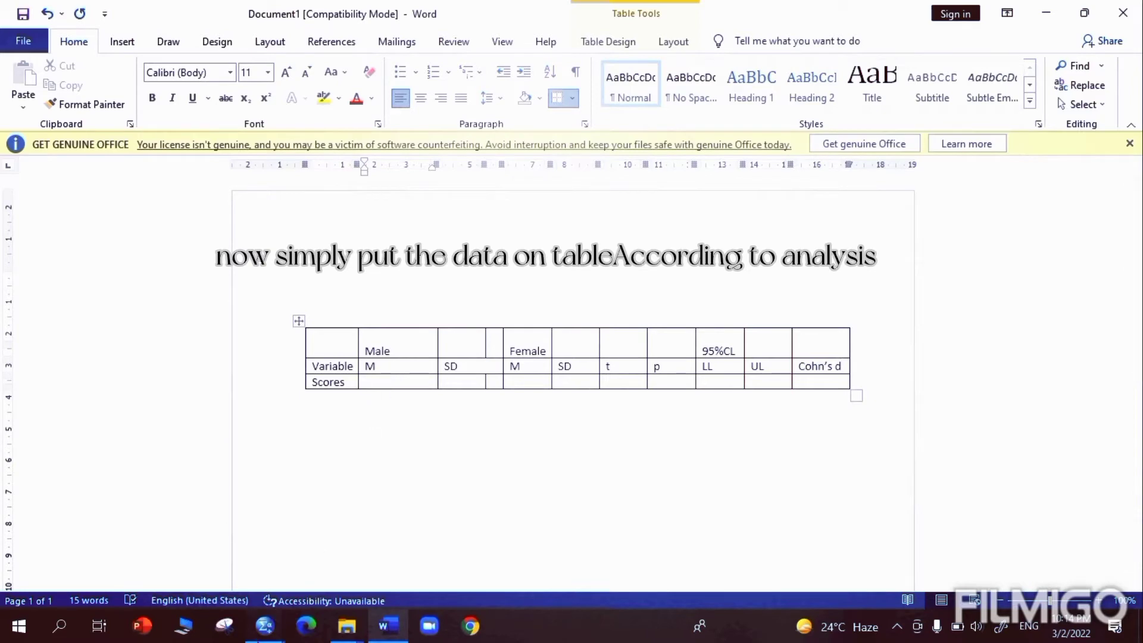
pyautogui.moveTo(265, 625)
pyautogui.click(234, 590)
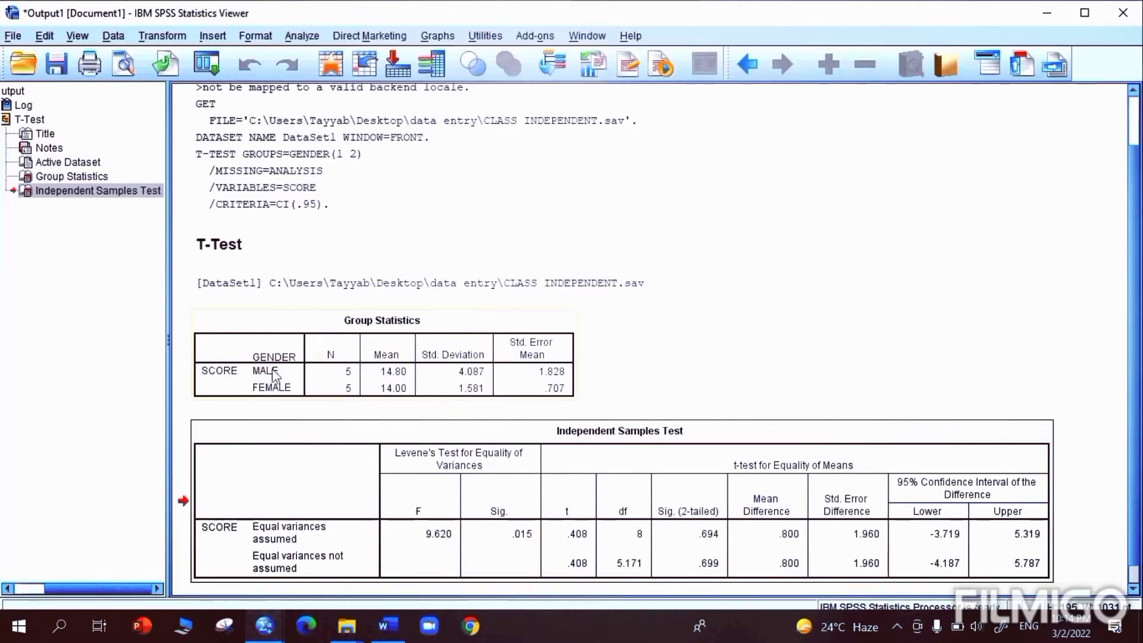
pyautogui.click(395, 386)
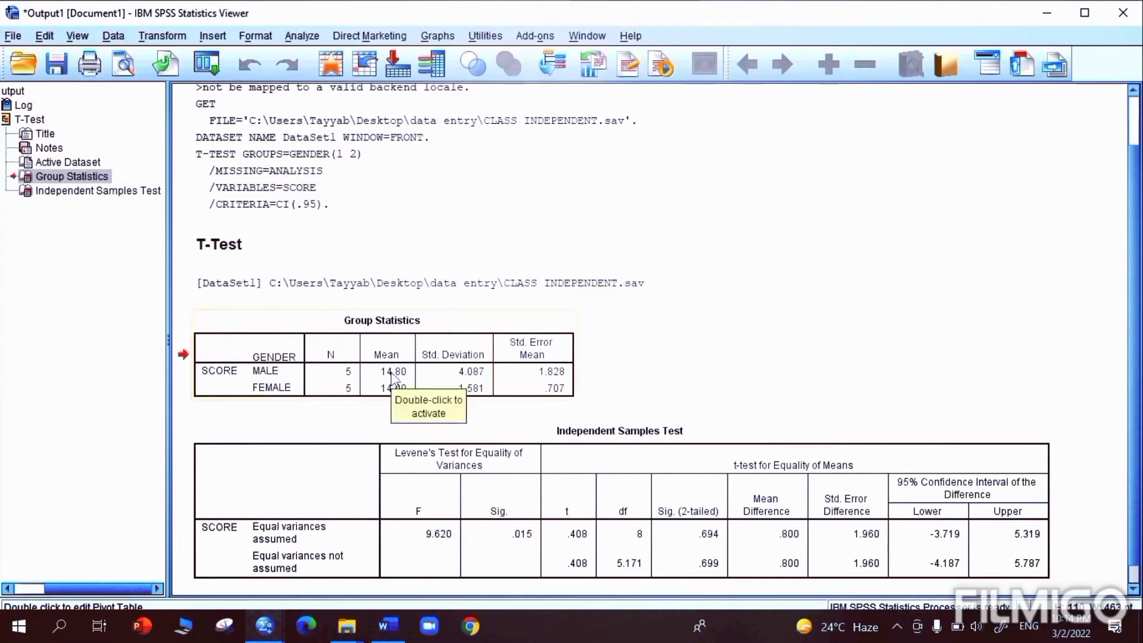
pyautogui.click(390, 375)
pyautogui.hotkey('alt', 'Tab')
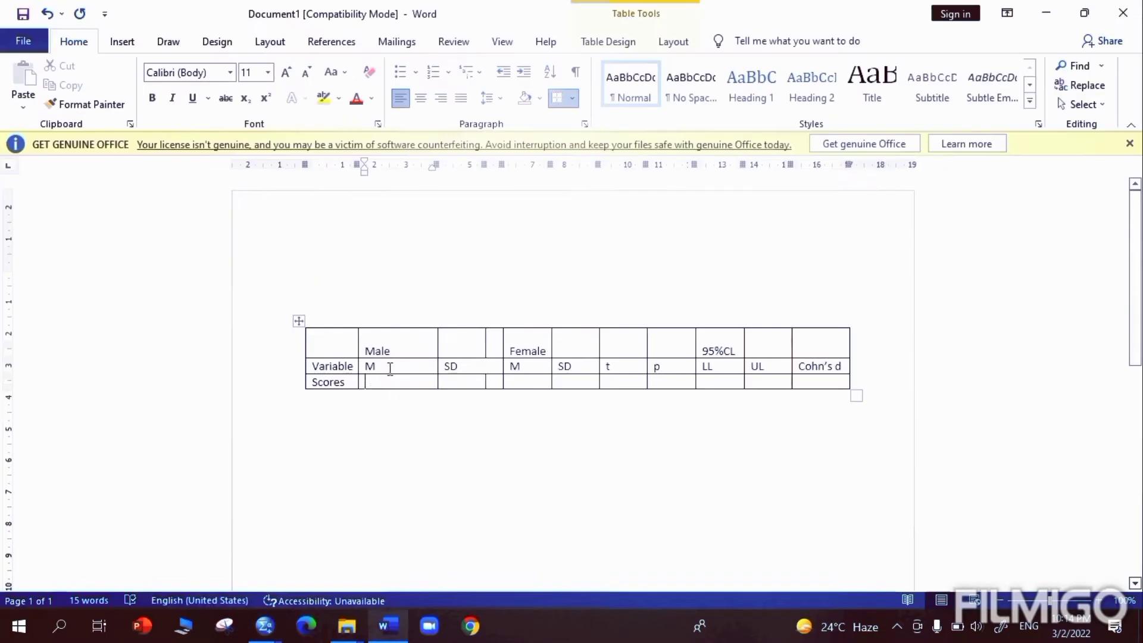
pyautogui.write('14.8')
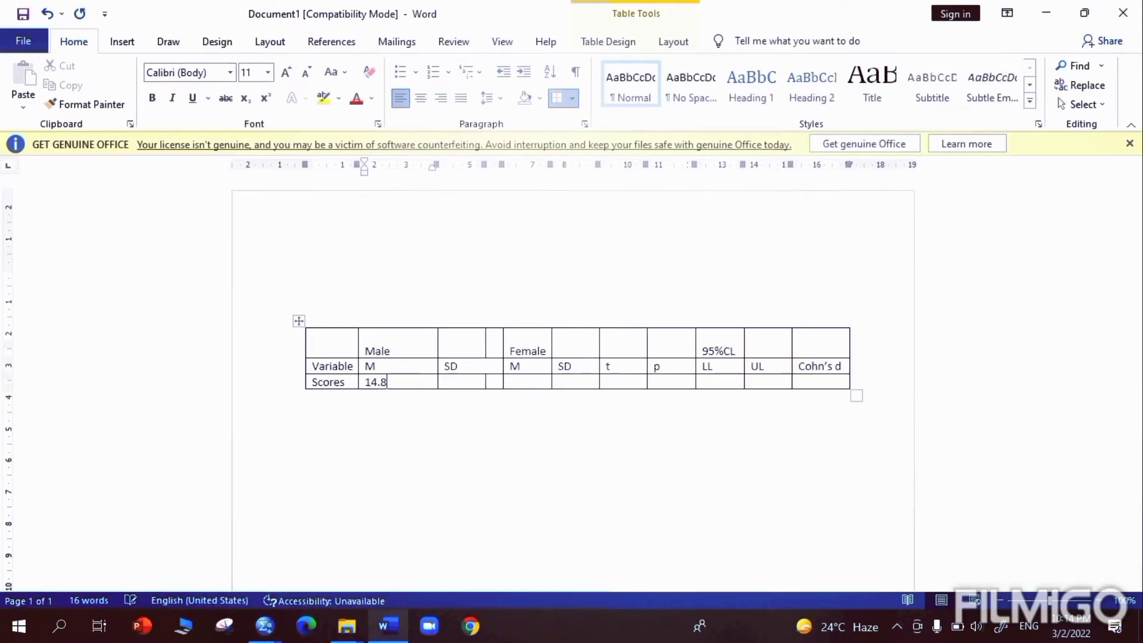
pyautogui.write('0')
# Step: Check the male standard deviation in the SPSS output and enter 4.08 under the Male SD heading of the Word table
pyautogui.click(458, 381)
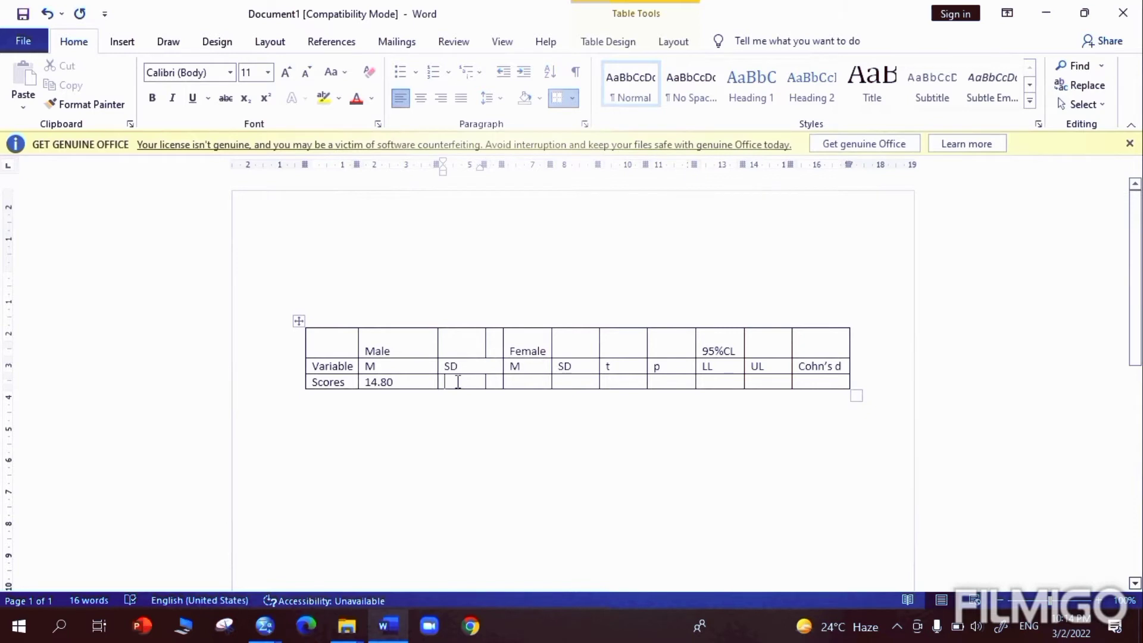
pyautogui.hotkey('alt', 'Tab')
pyautogui.hotkey('alt', 'Tab')
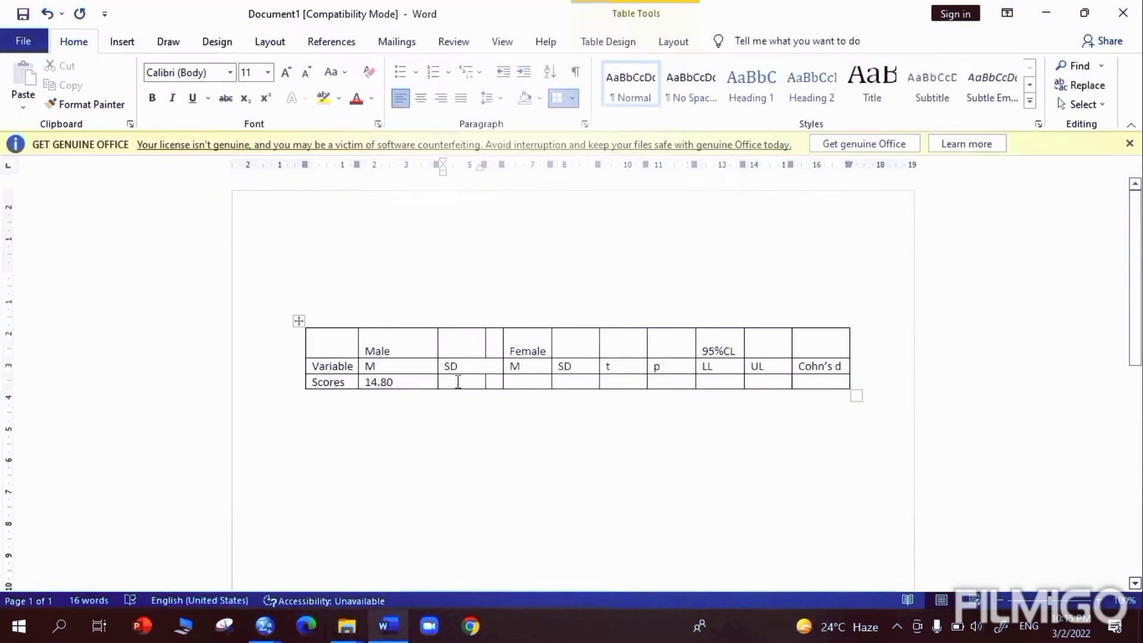
pyautogui.write('4')
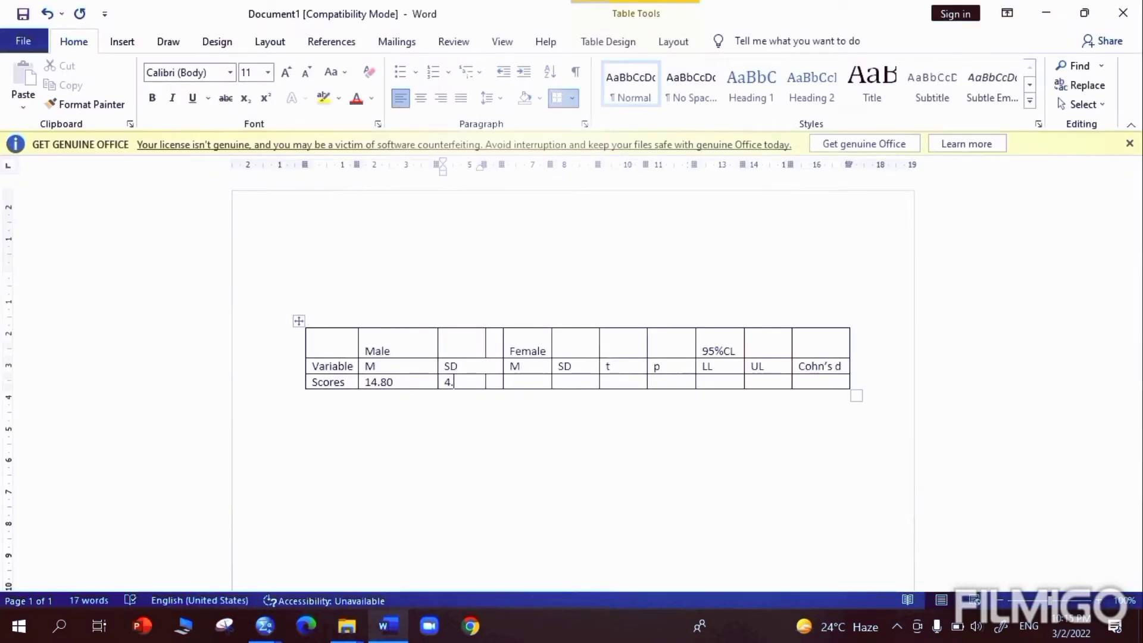
pyautogui.write('.08')
# Step: Read the female mean in the SPSS Group Statistics and enter 14.00 under the Female M heading in the Word table
pyautogui.hotkey('alt', 'Tab')
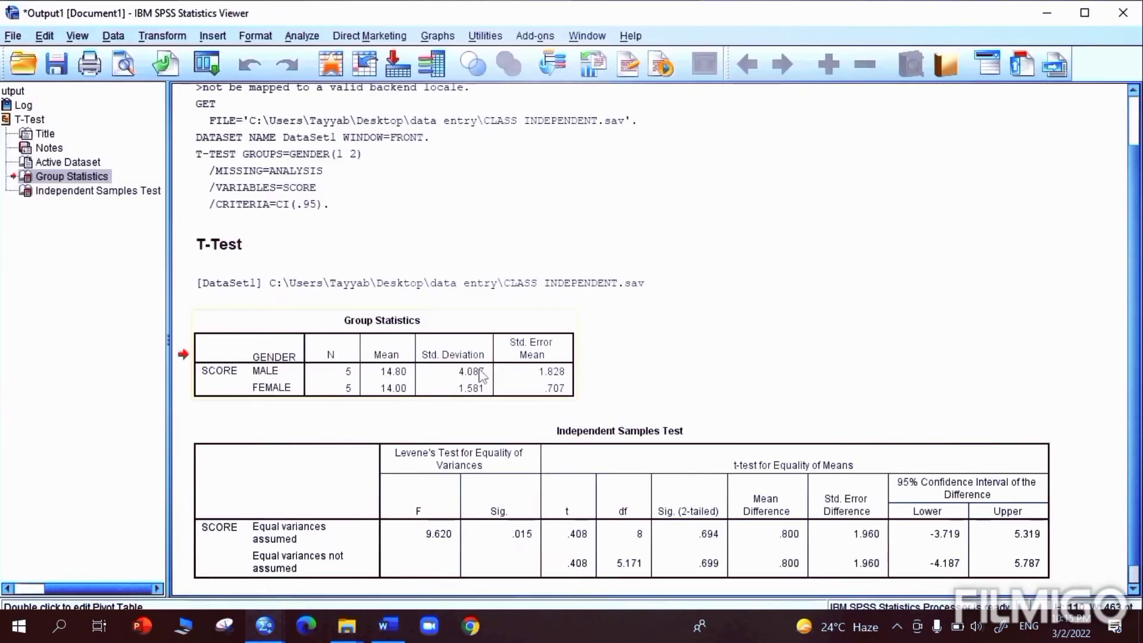
pyautogui.hotkey('alt', 'Tab')
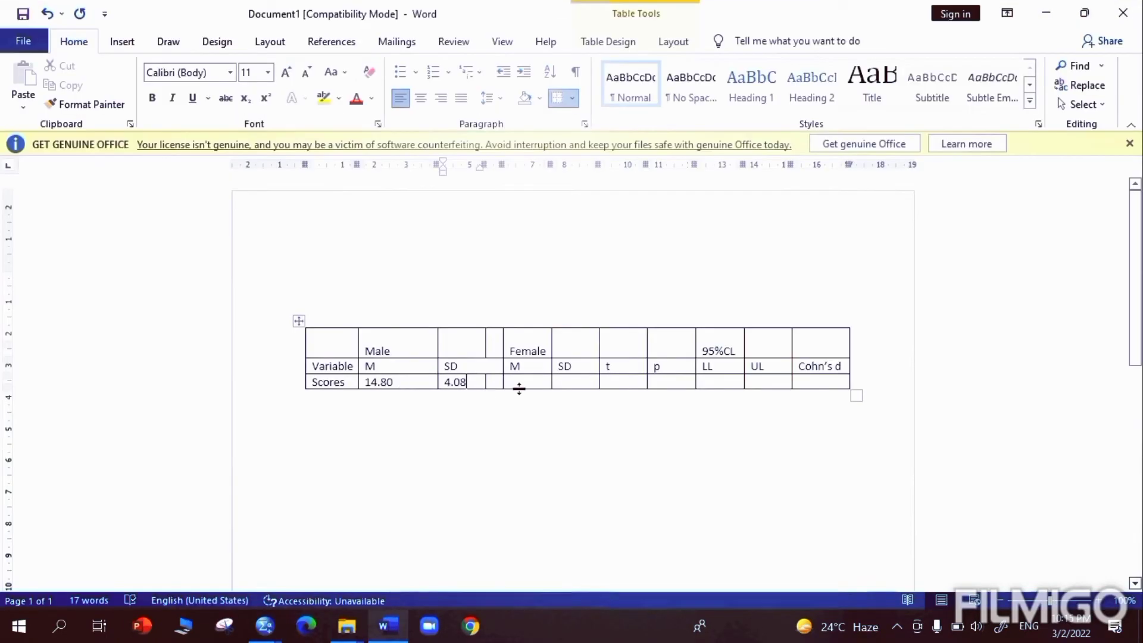
pyautogui.click(517, 382)
pyautogui.write('14.00')
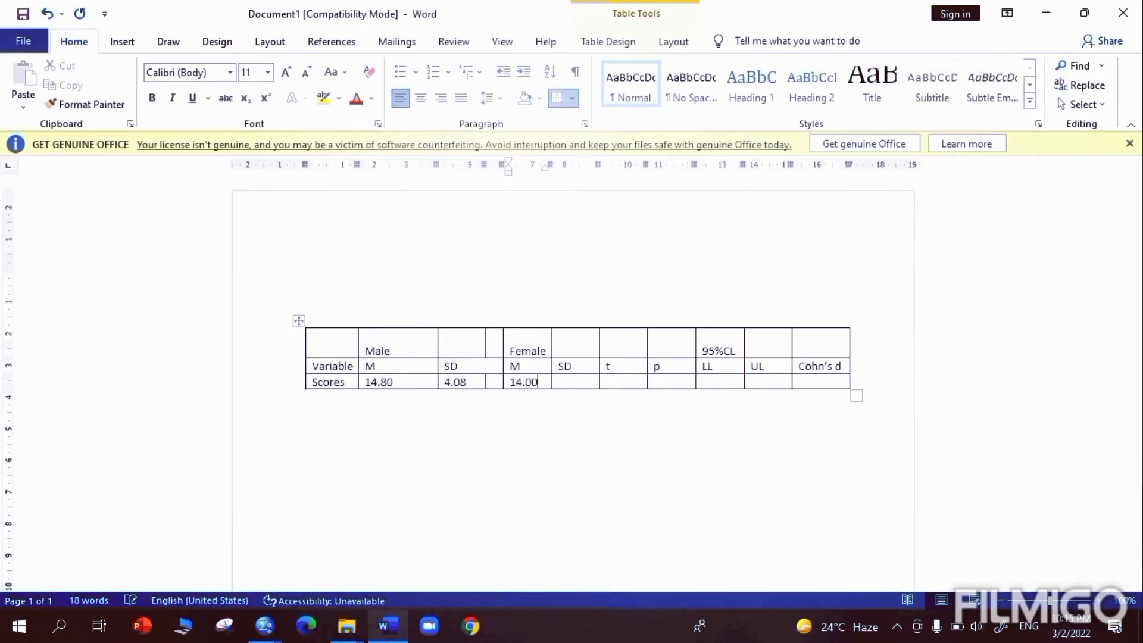
# Step: Look up the female standard deviation in SPSS and enter 1.58 under the Female SD heading in Word's Scores row
pyautogui.click(570, 379)
pyautogui.hotkey('alt', 'Tab')
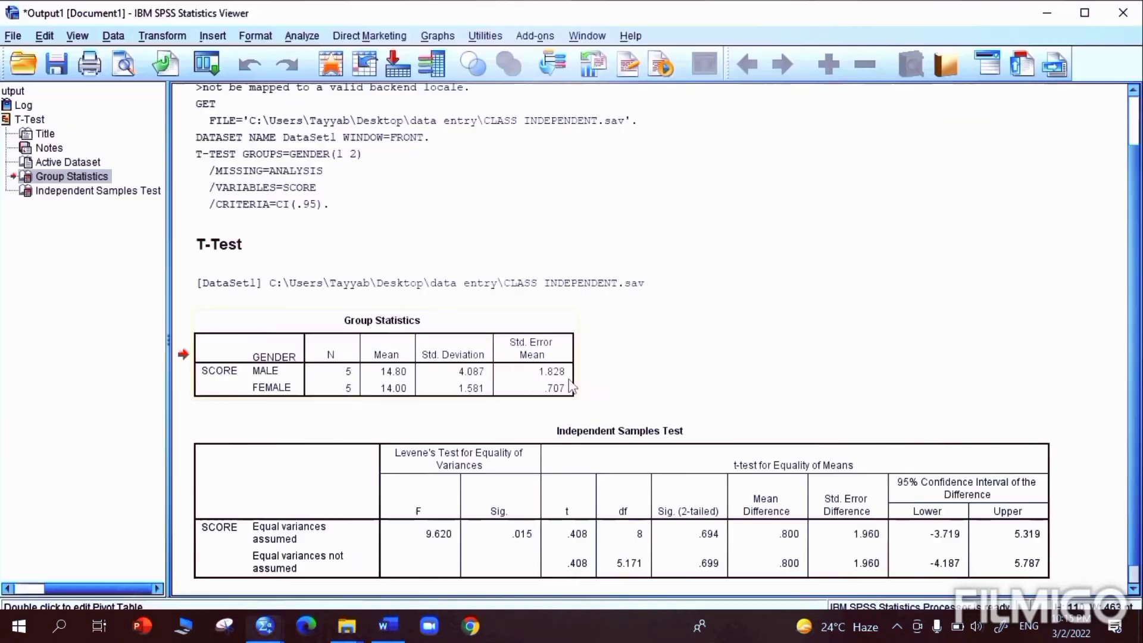
pyautogui.hotkey('alt', 'Tab')
pyautogui.write('1')
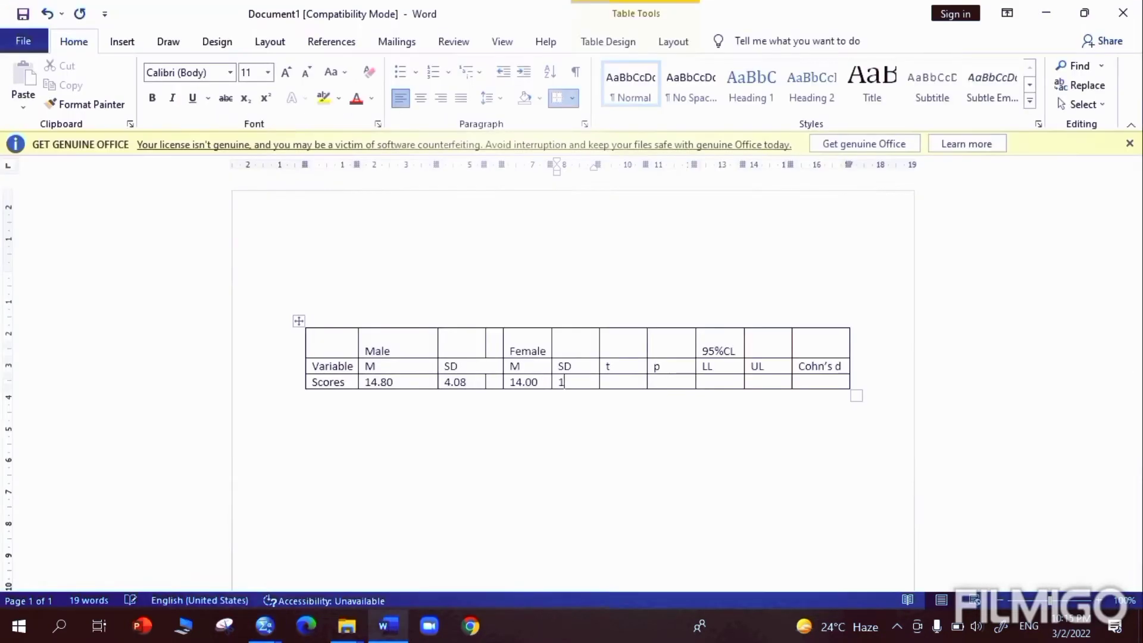
pyautogui.write('.58')
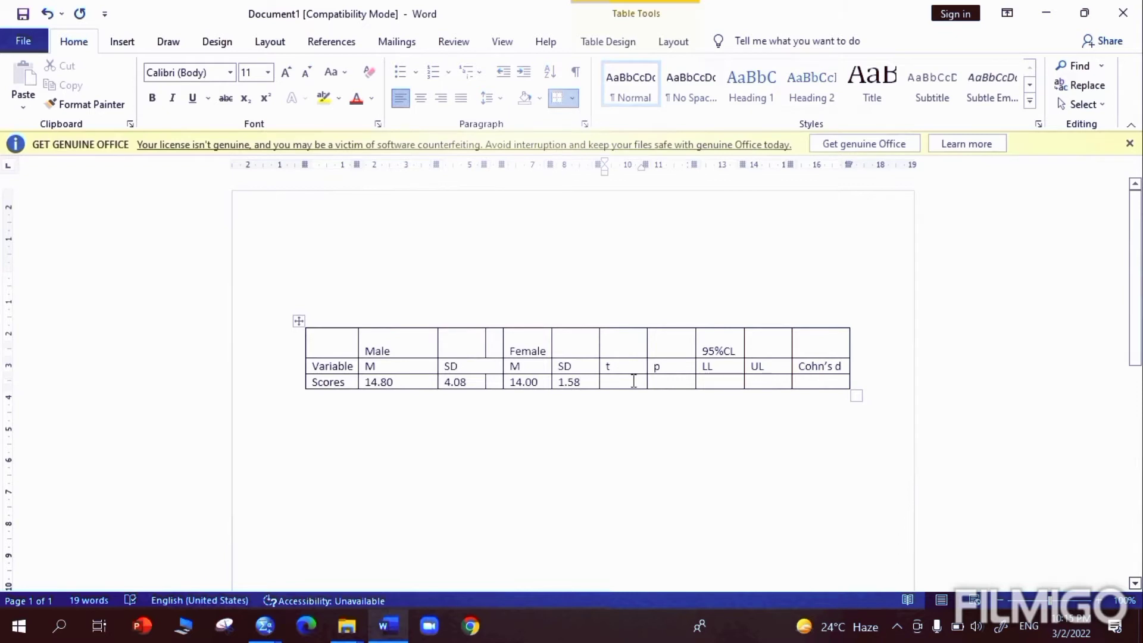
# Step: Check the degrees of freedom in the SPSS Independent Samples Test and add (8) to the t heading in Word
pyautogui.hotkey('alt', 'Tab')
pyautogui.hotkey('alt', 'Tab')
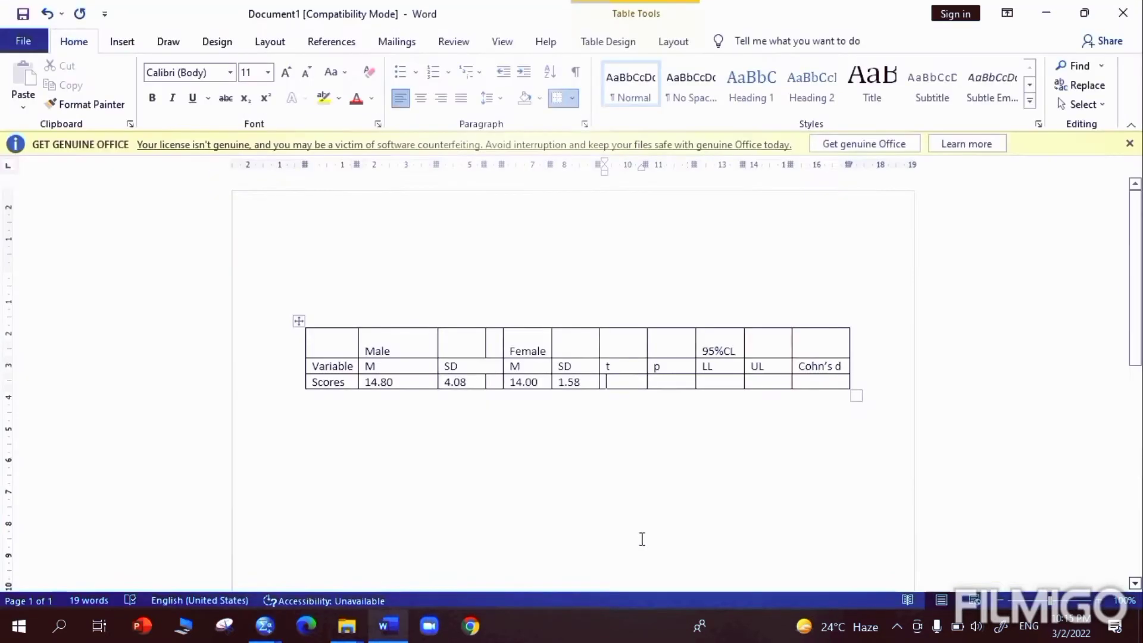
pyautogui.press('Tab')
pyautogui.click(616, 368)
pyautogui.write('(8')
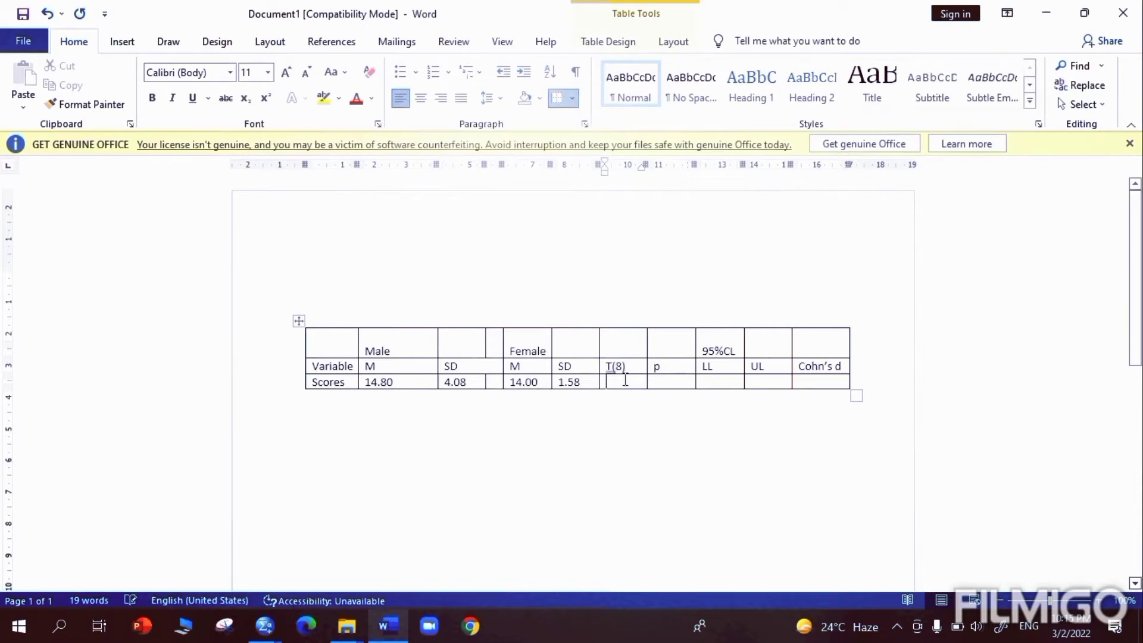
# Step: Enter the SPSS t value as .40 in Word's Scores row and change the capital T in its heading to lowercase
pyautogui.hotkey('alt', 'Tab')
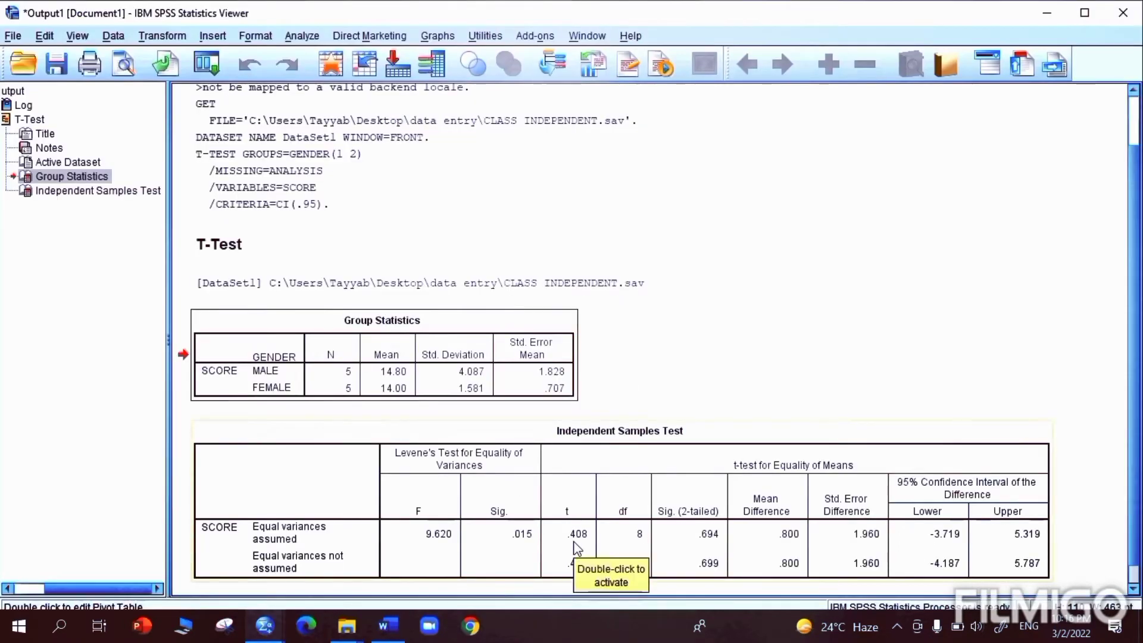
pyautogui.hotkey('alt', 'Tab')
pyautogui.write('.')
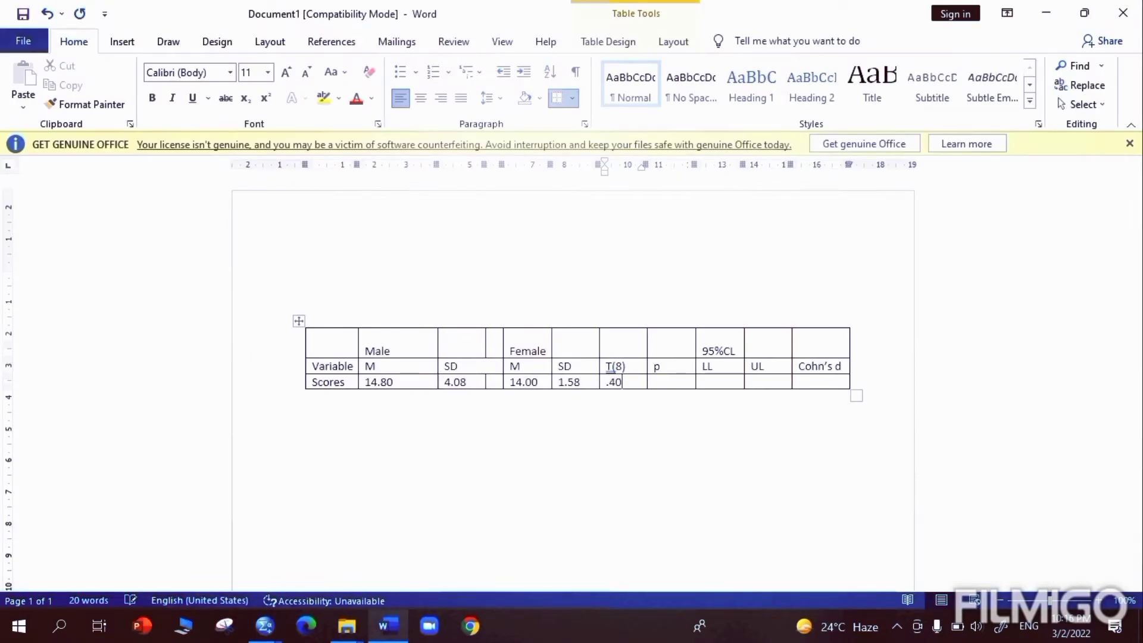
pyautogui.click(612, 367)
pyautogui.press('BackSpace')
pyautogui.write('t')
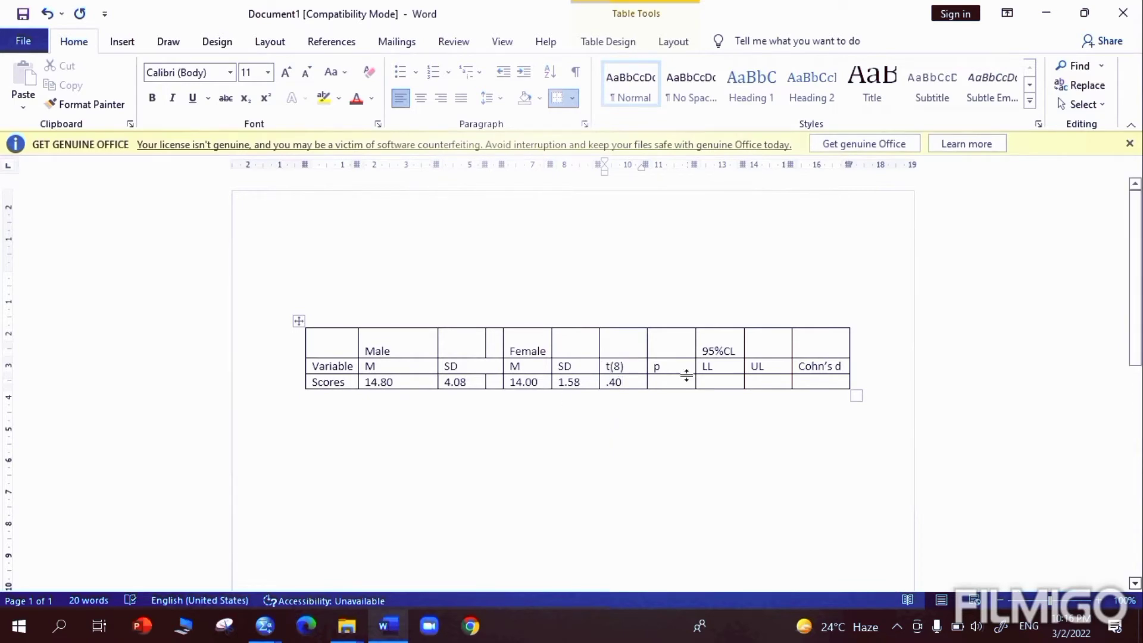
# Step: Look up Levene's Sig. value in the SPSS output and enter .01 under the p heading in Word's Scores row
pyautogui.click(671, 382)
pyautogui.hotkey('alt', 'Tab')
pyautogui.click(521, 533)
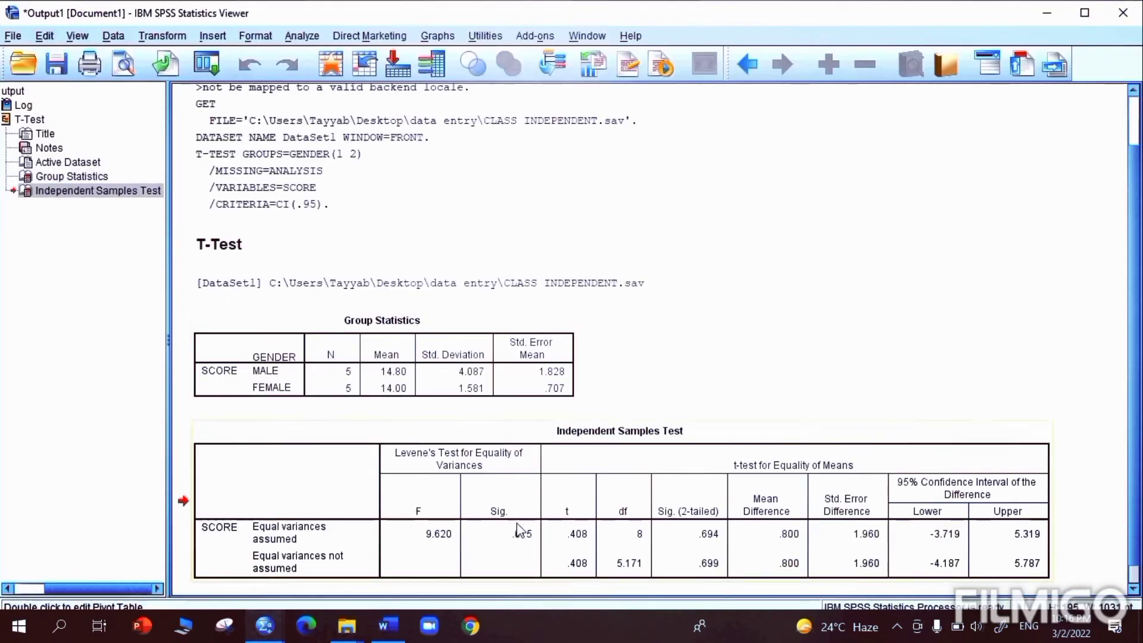
pyautogui.hotkey('alt', 'Tab')
pyautogui.write('.')
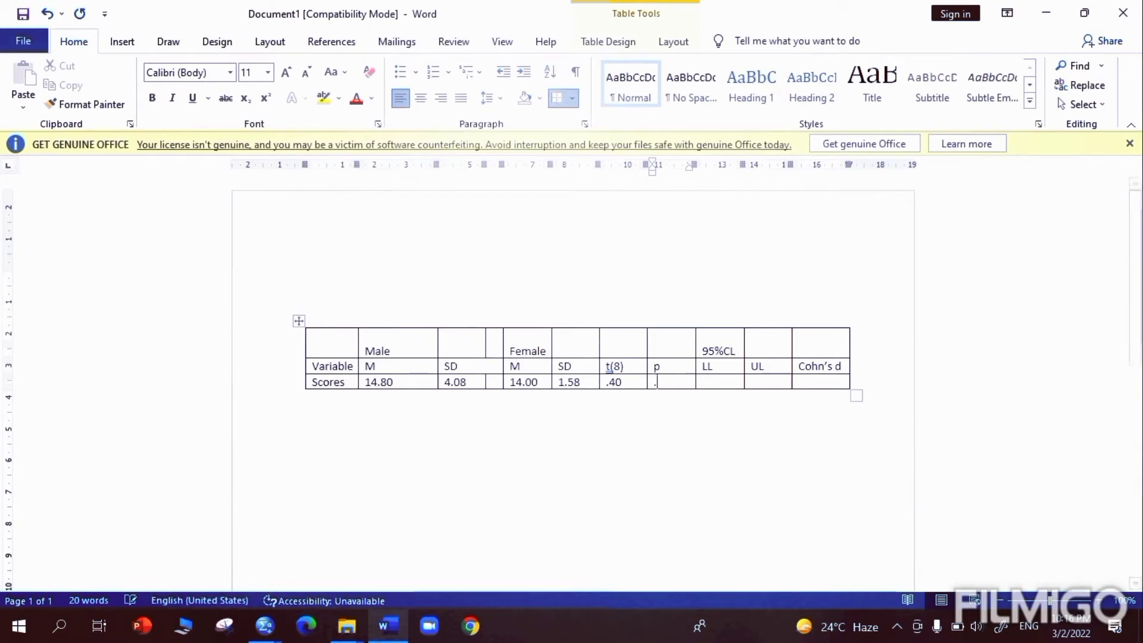
pyautogui.write('01')
# Step: Take the lower 95% confidence limit from the SPSS output and enter -3.71 under the LL heading in Word
pyautogui.click(707, 384)
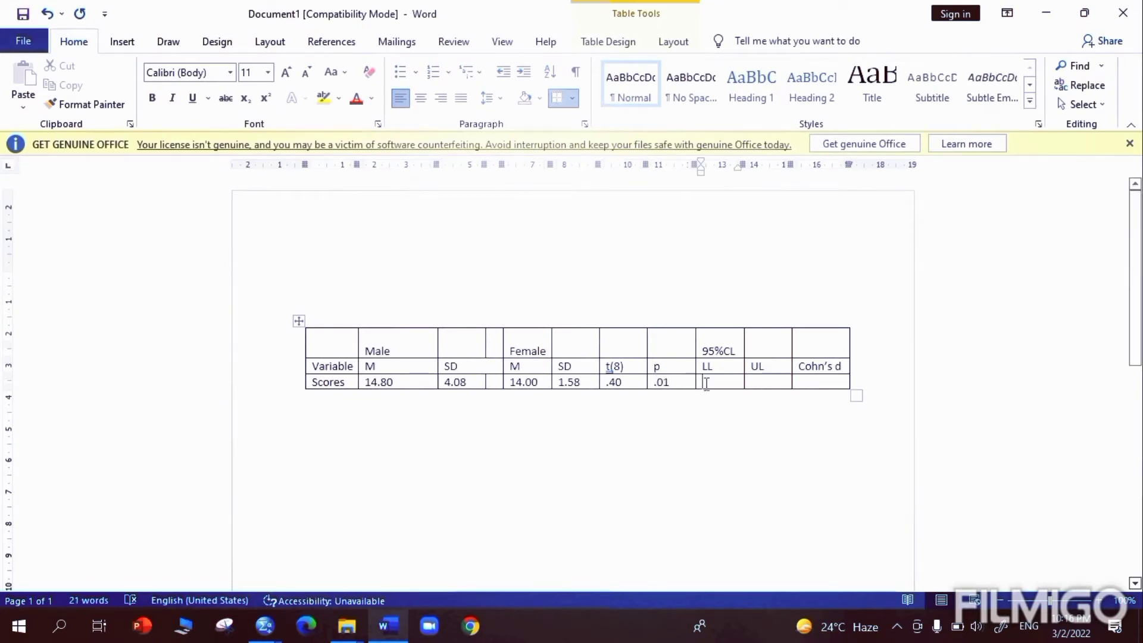
pyautogui.hotkey('alt', 'Tab')
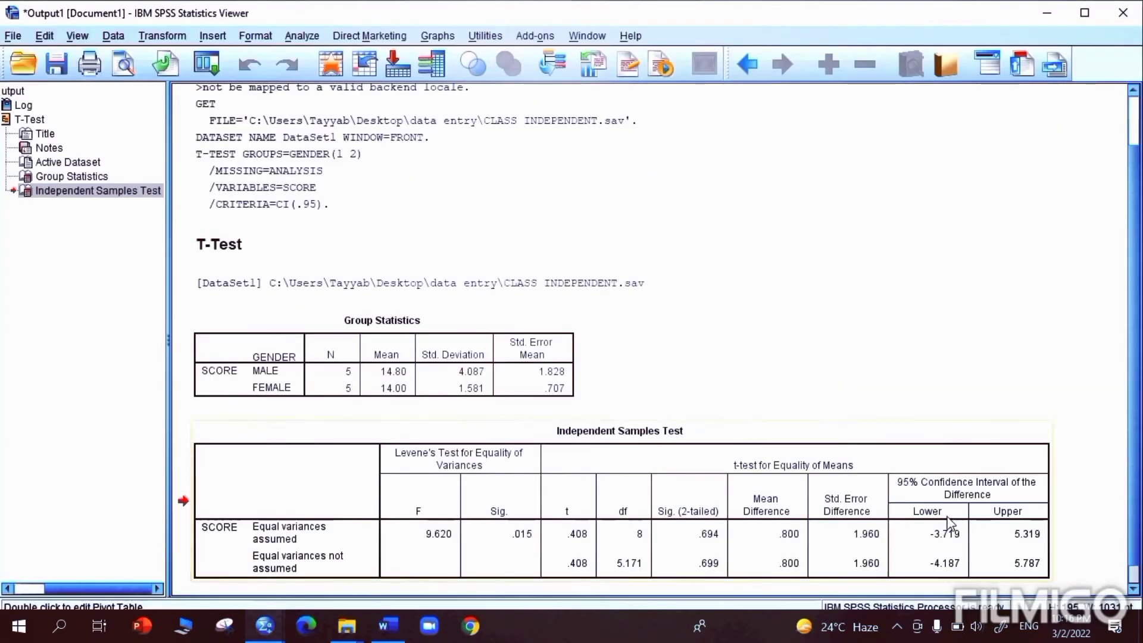
pyautogui.hotkey('alt', 'Tab')
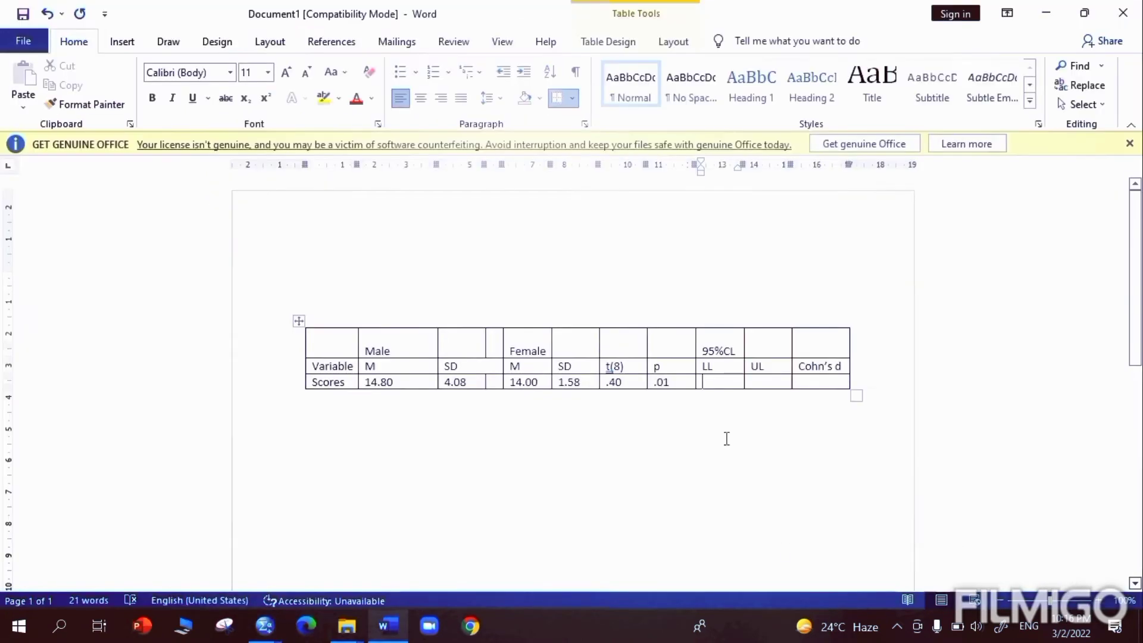
pyautogui.write('-3.')
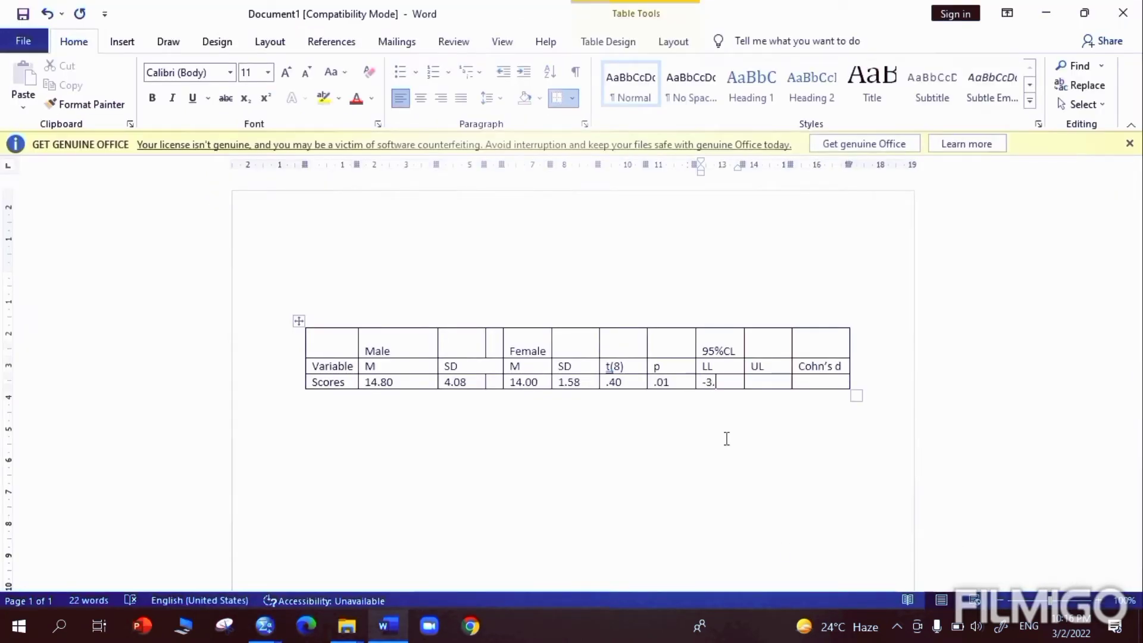
pyautogui.hotkey('alt', 'Tab')
pyautogui.hotkey('alt', 'Tab')
pyautogui.write('7')
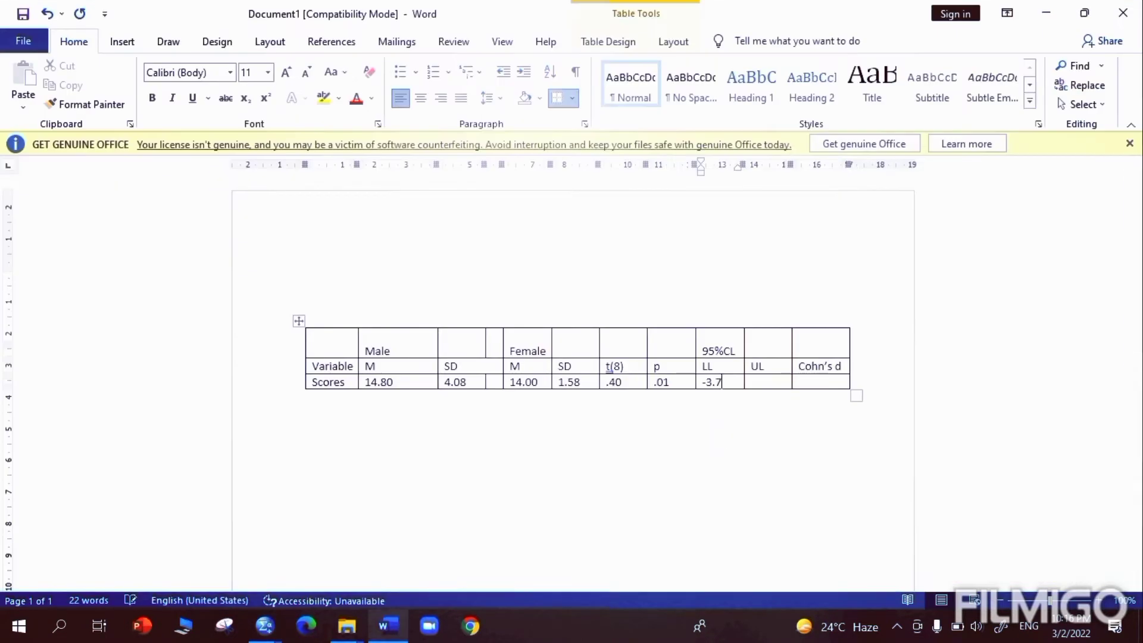
pyautogui.write('1')
# Step: Take the upper 95% confidence limit from the SPSS output and enter 5.31 under the UL heading in Word
pyautogui.click(787, 381)
pyautogui.hotkey('alt', 'Tab')
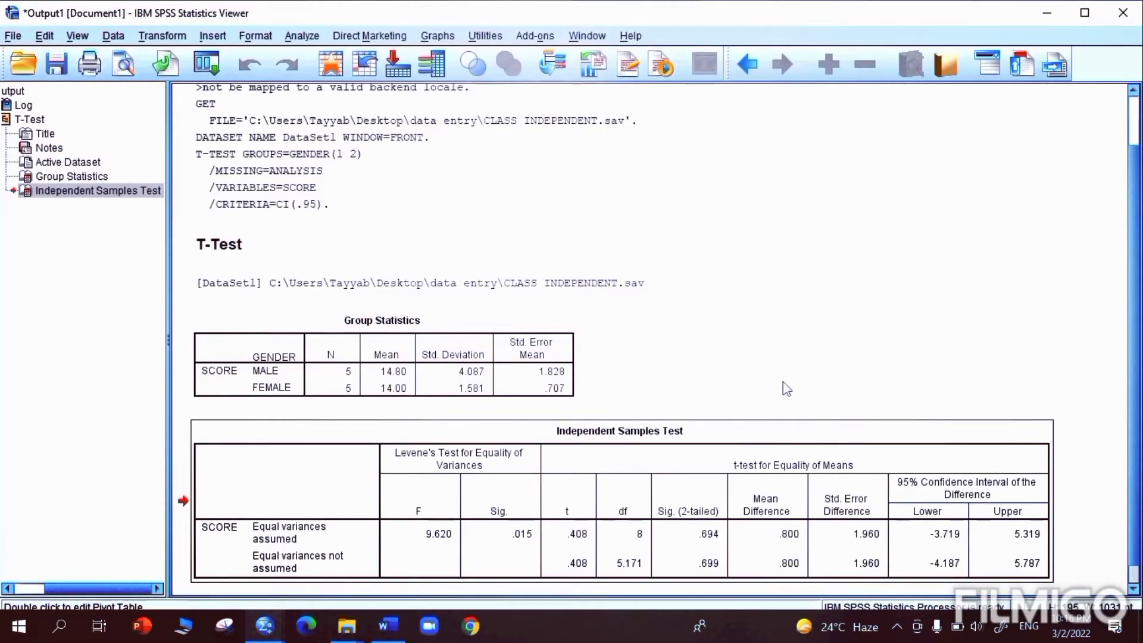
pyautogui.hotkey('alt', 'Tab')
pyautogui.write('5')
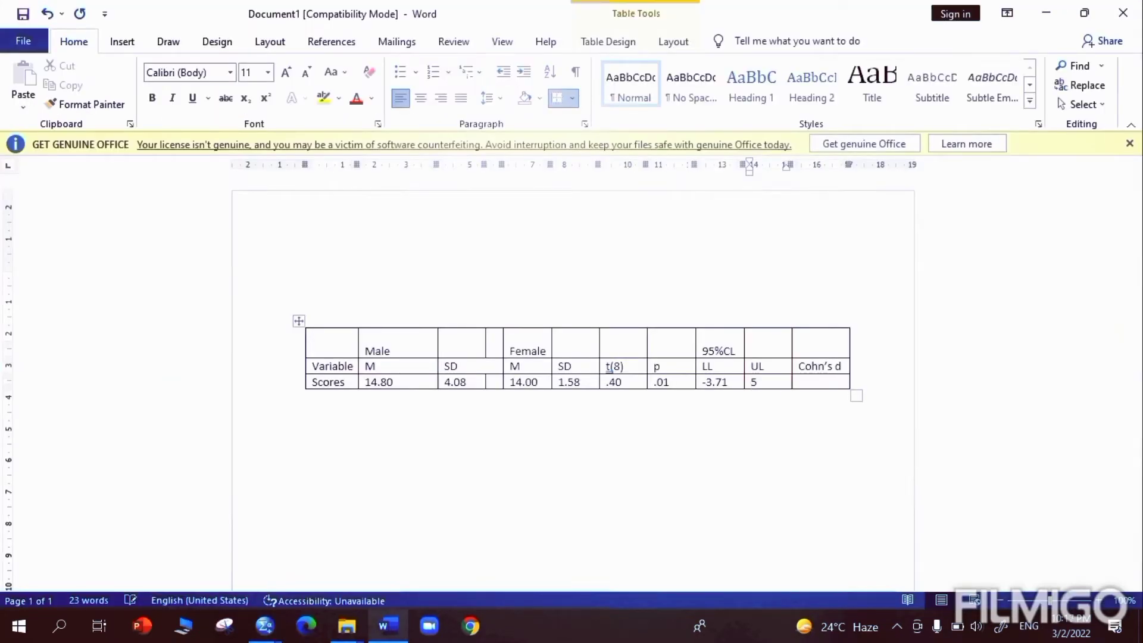
pyautogui.write('.31')
pyautogui.click(832, 382)
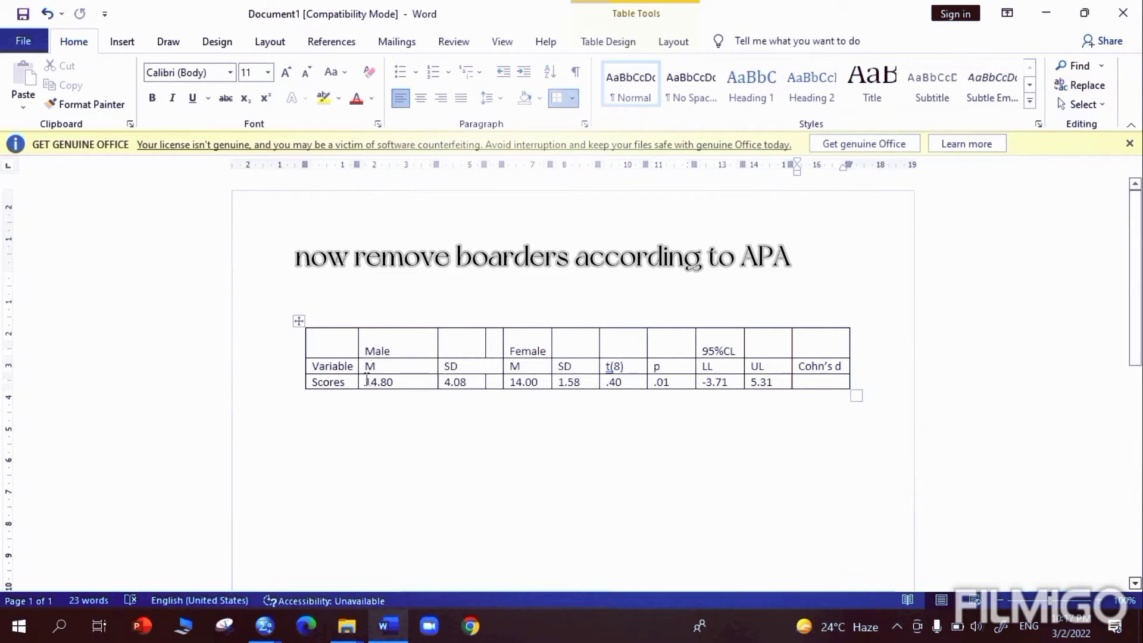
# Step: Remove the border between the Variable cell and the empty cell above it
pyautogui.moveTo(316, 365); pyautogui.dragTo(355, 366)
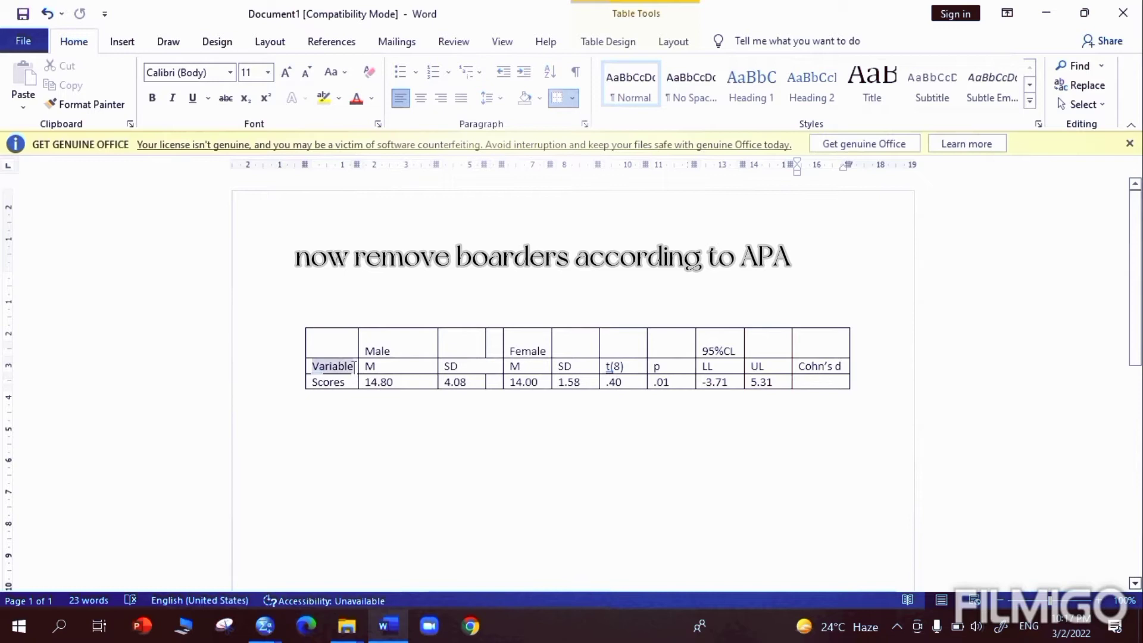
pyautogui.click(572, 98)
pyautogui.click(570, 148)
pyautogui.click(422, 398)
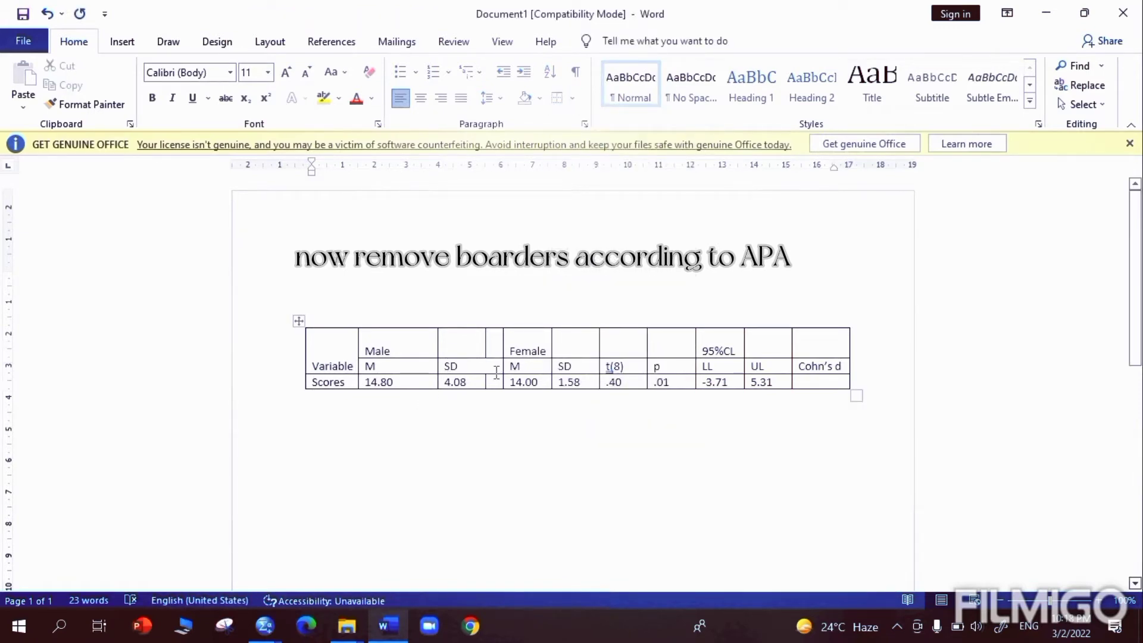
# Step: Try to remove the top border of the narrow cell and the Female group's M cell in the Variable row
pyautogui.moveTo(501, 364); pyautogui.dragTo(533, 367)
pyautogui.click(559, 105)
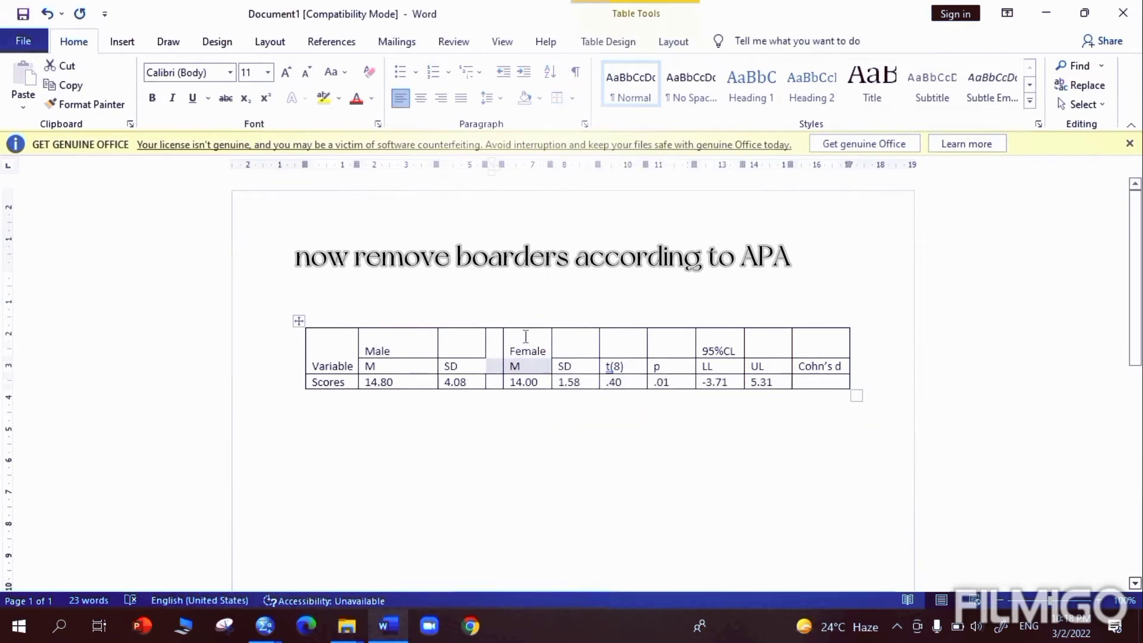
pyautogui.hotkey('ctrl', 'z')
# Step: Add a blank line in the empty top-row cell above the Male group's SD heading
pyautogui.click(465, 324)
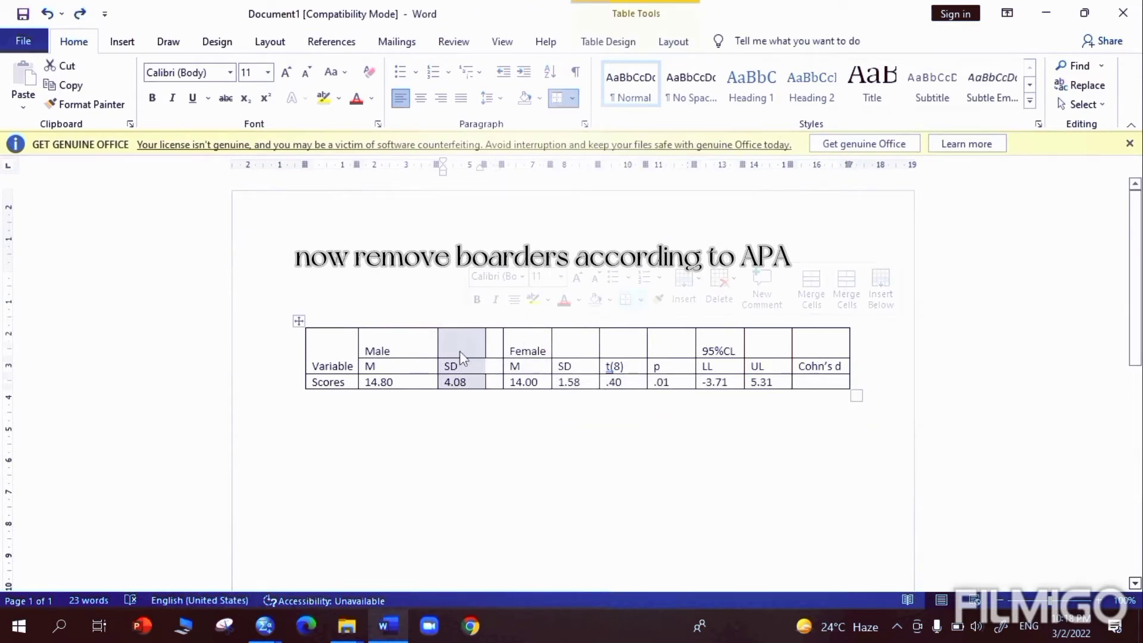
pyautogui.click(447, 342)
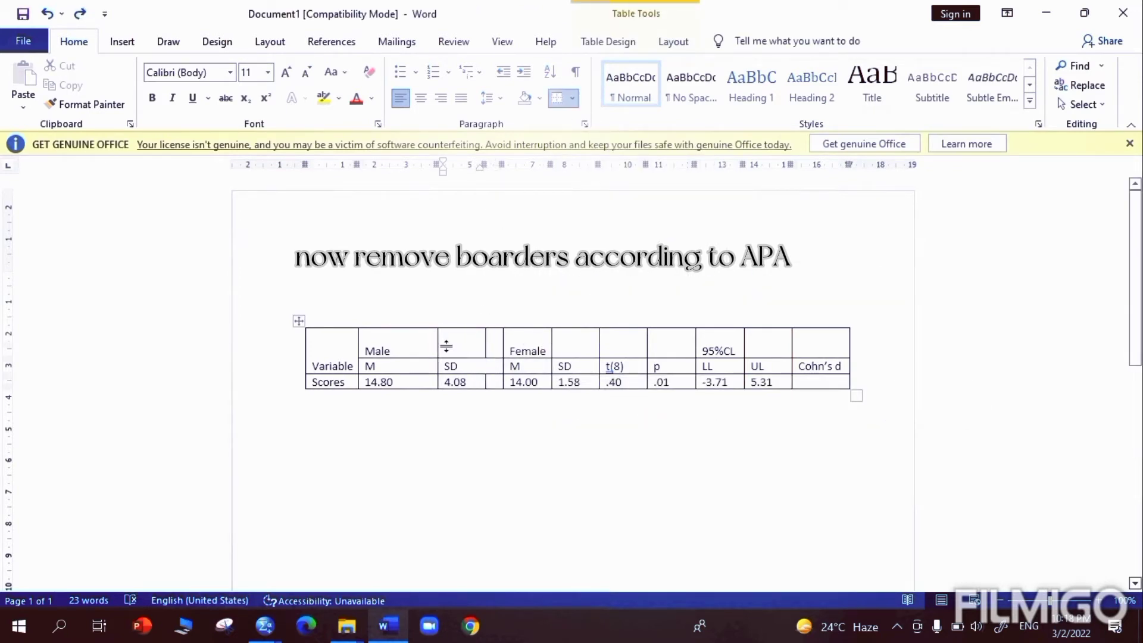
pyautogui.press('Return')
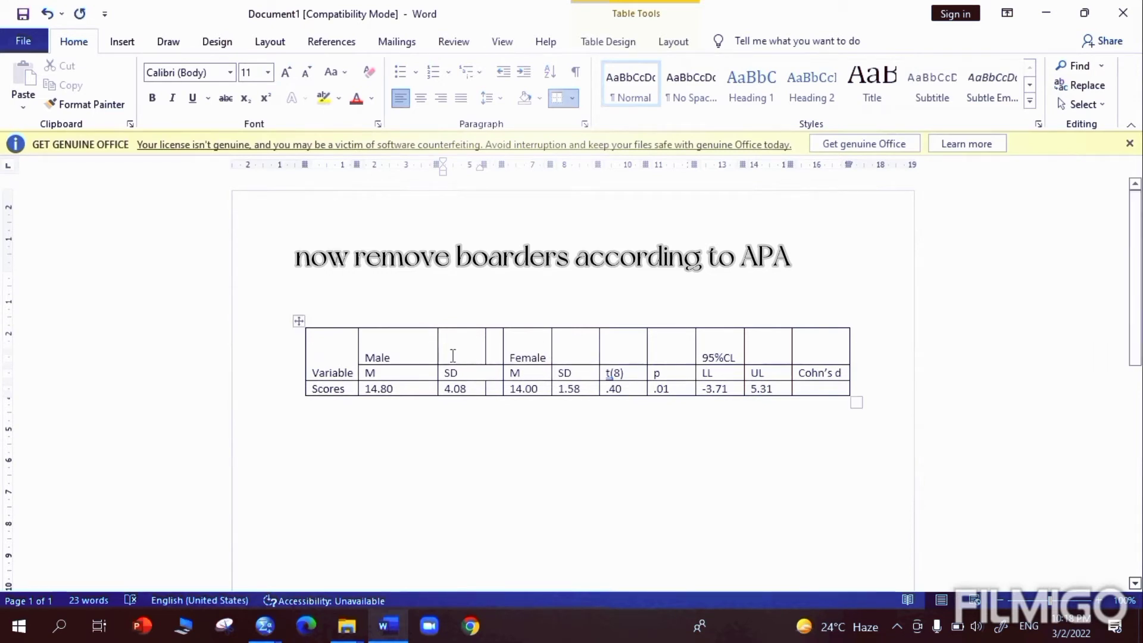
# Step: Narrow the Male group's SD column slightly, widening the empty spacer column before the Female group
pyautogui.moveTo(483, 345); pyautogui.dragTo(476, 346)
pyautogui.press('Right')
pyautogui.moveTo(497, 380)
pyautogui.mouseDown()
pyautogui.moveTo(499, 357)
pyautogui.moveTo(501, 396)
pyautogui.mouseUp()
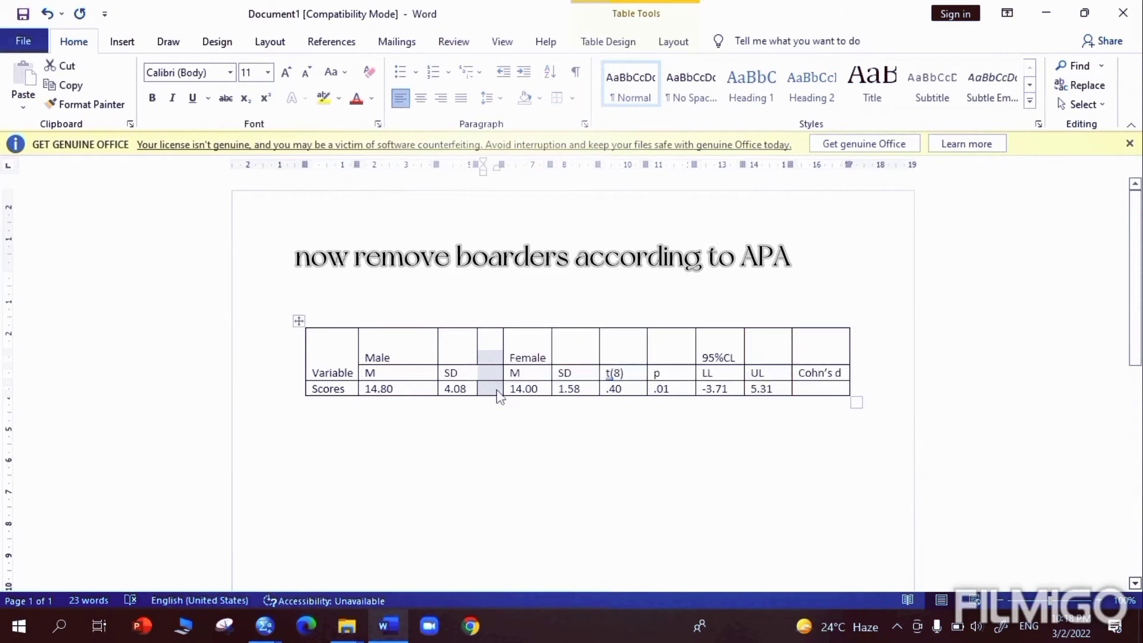
pyautogui.click(493, 361)
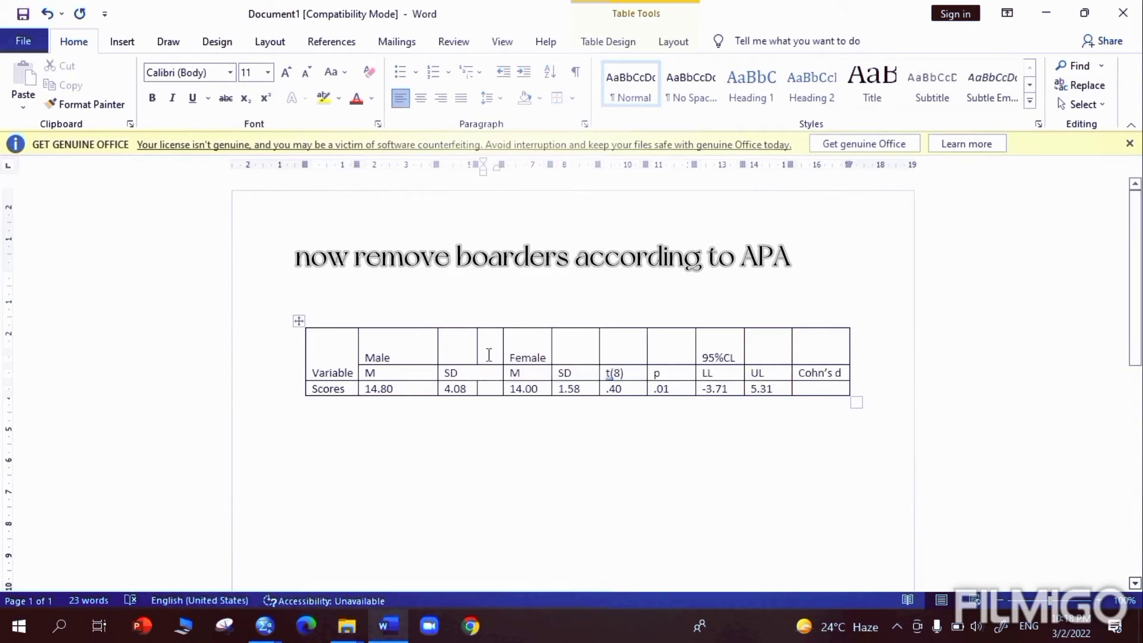
# Step: Try to toggle the bottom border of the narrow top-row cell between the Male and Female groups
pyautogui.click(482, 353)
pyautogui.click(573, 99)
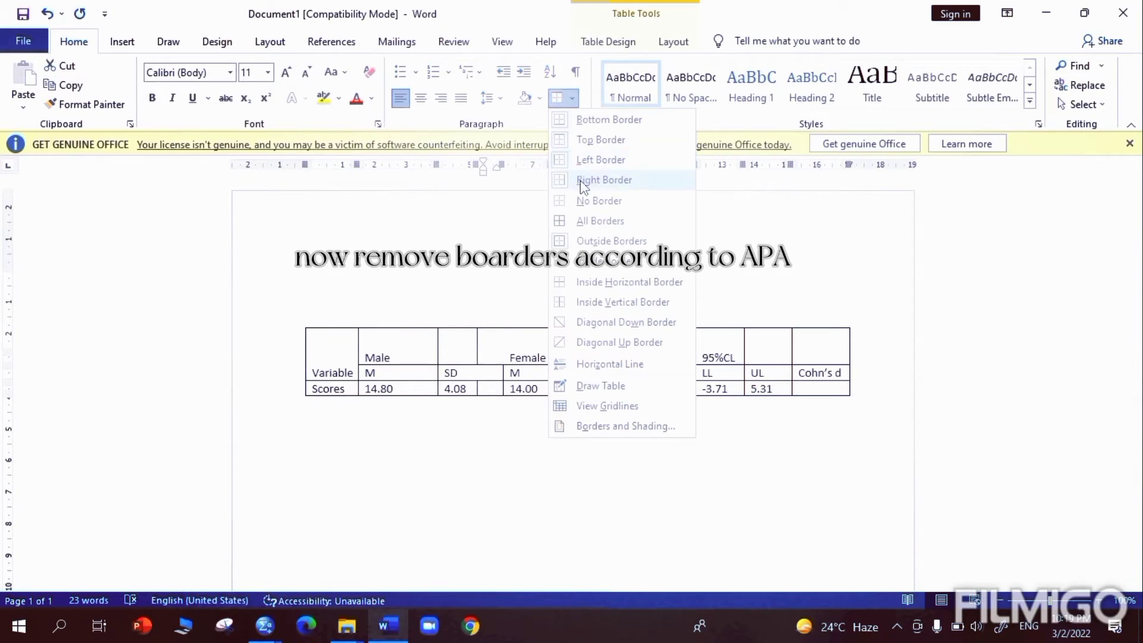
pyautogui.click(584, 122)
pyautogui.moveTo(525, 383); pyautogui.dragTo(537, 386)
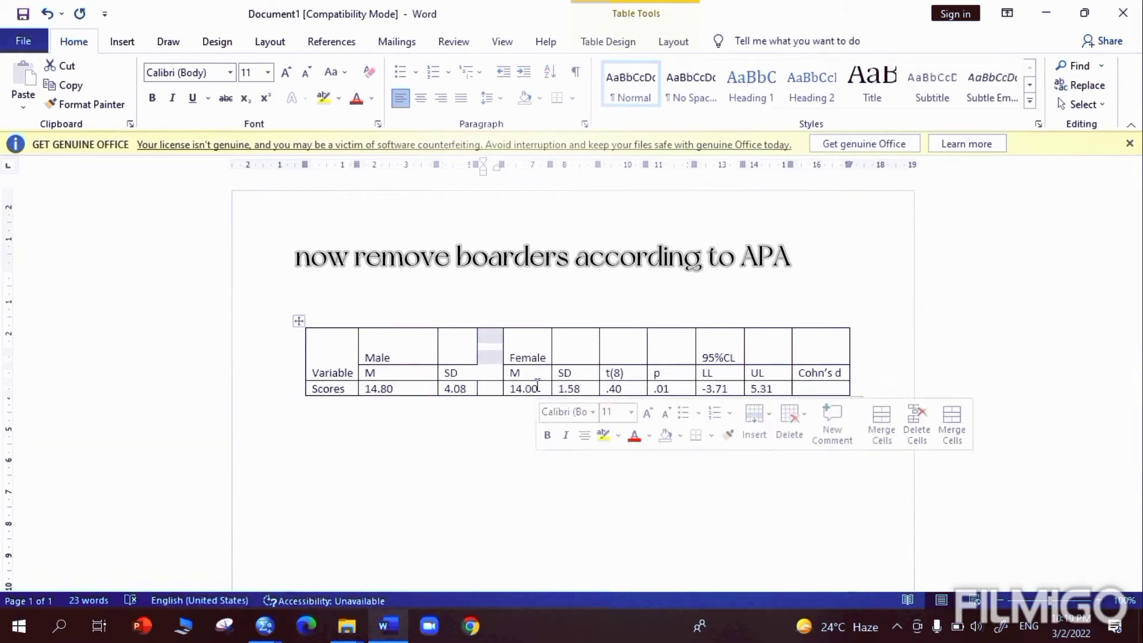
pyautogui.hotkey('ctrl', 'z')
# Step: Remove the vertical border between the Male heading cell and the empty top-row cell above SD
pyautogui.moveTo(471, 342); pyautogui.dragTo(477, 360)
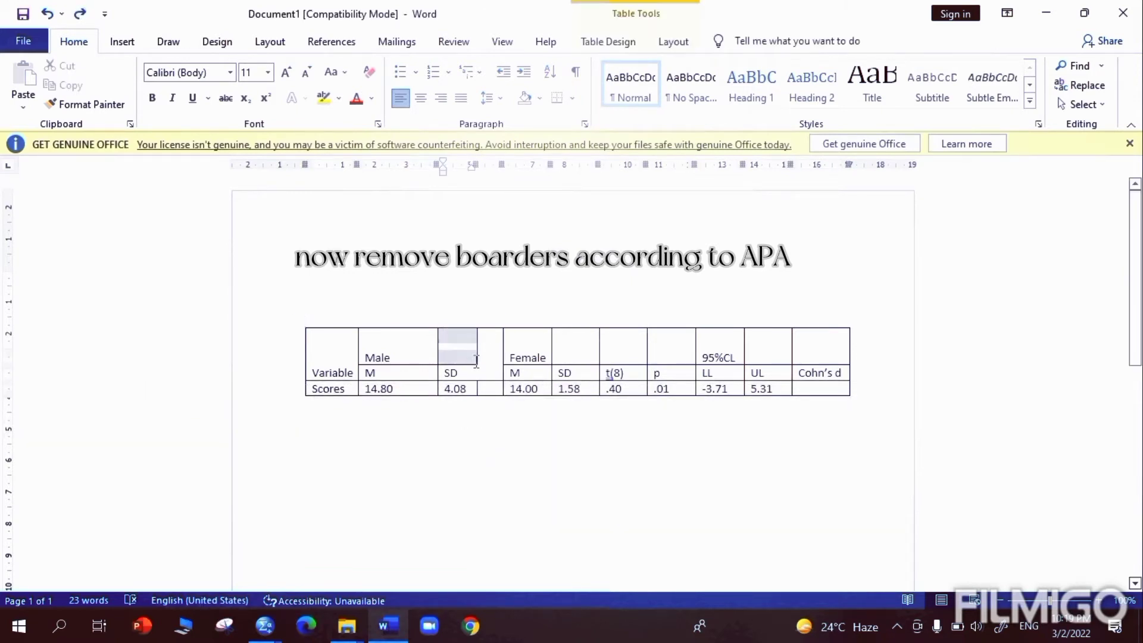
pyautogui.click(571, 98)
pyautogui.click(573, 178)
pyautogui.click(489, 349)
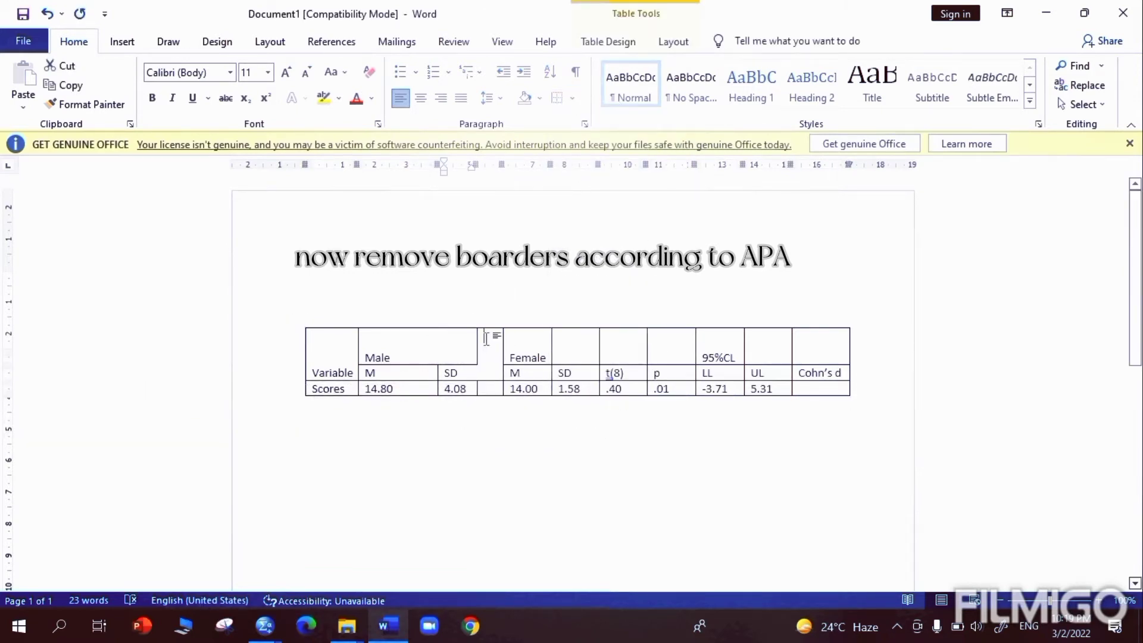
# Step: Remove the top-row vertical borders around the narrow spacer cell and the border separating the Female group's M and SD columns
pyautogui.moveTo(486, 338); pyautogui.dragTo(586, 389)
pyautogui.click(559, 100)
pyautogui.click(559, 98)
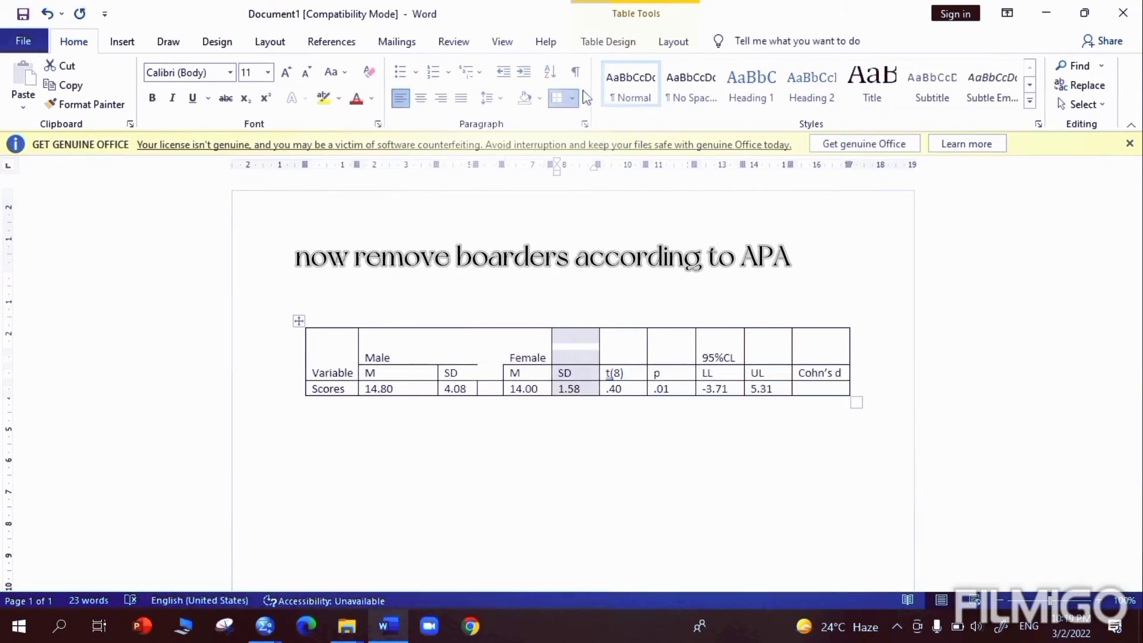
pyautogui.click(559, 99)
# Step: Remove the left borders of the t(8), p, LL and UL columns
pyautogui.moveTo(619, 349); pyautogui.dragTo(622, 389)
pyautogui.click(559, 98)
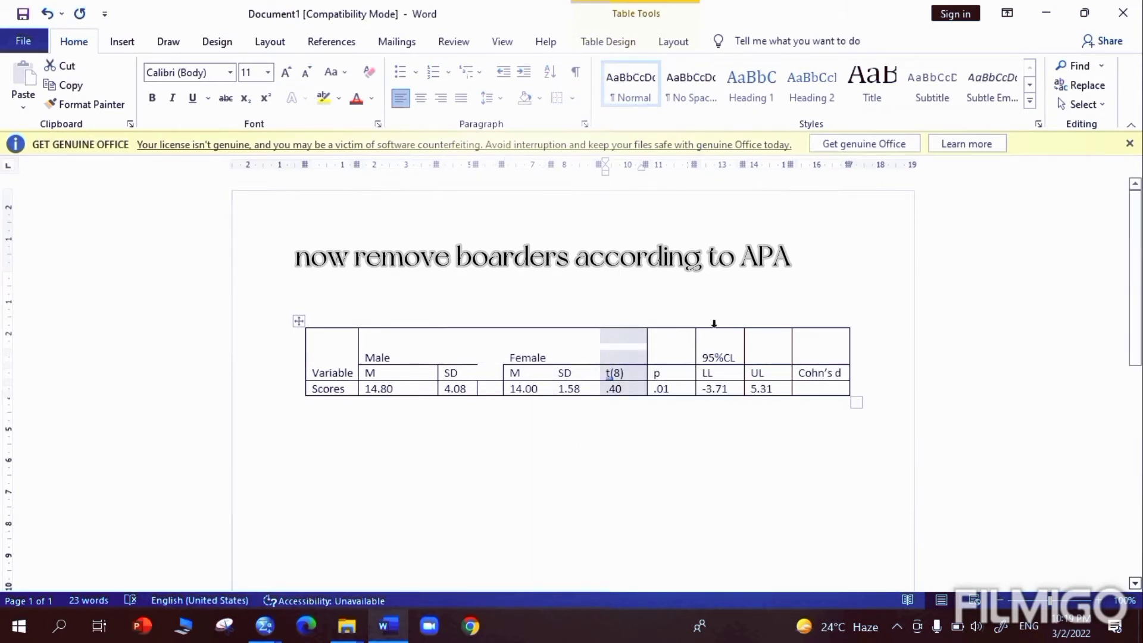
pyautogui.moveTo(671, 349); pyautogui.dragTo(673, 388)
pyautogui.click(558, 98)
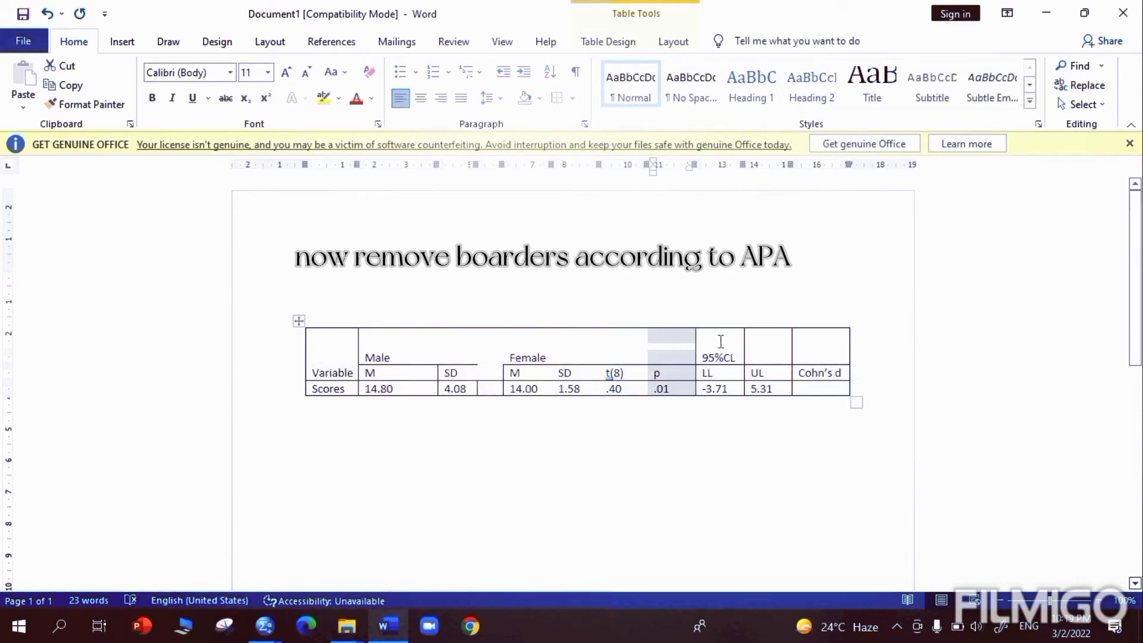
pyautogui.click(717, 325)
pyautogui.moveTo(757, 336); pyautogui.dragTo(759, 388)
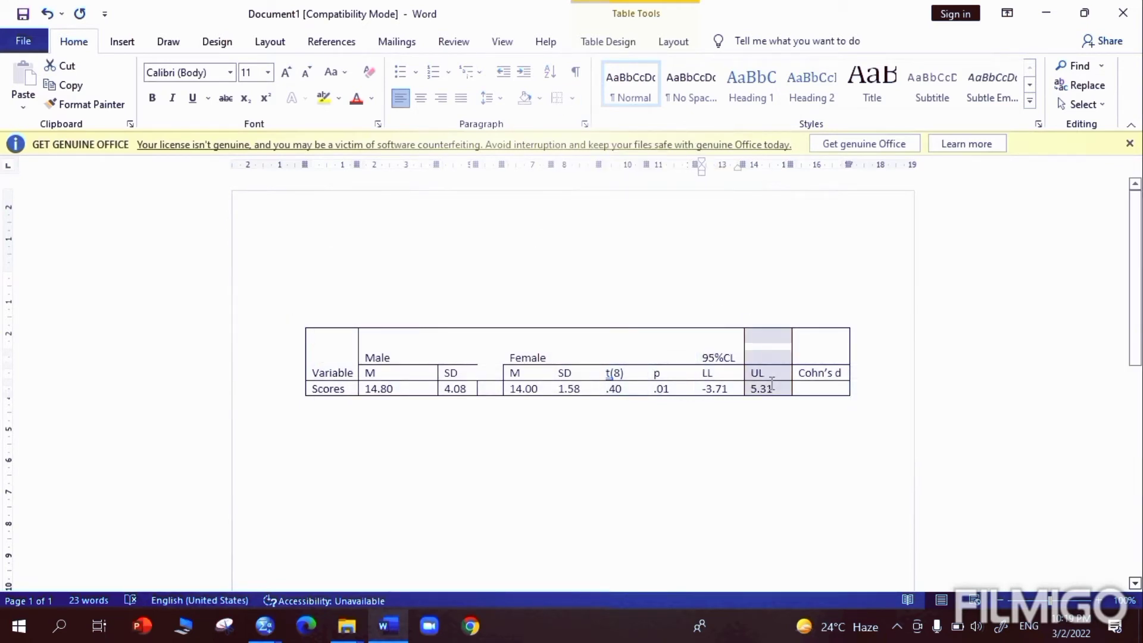
pyautogui.click(558, 99)
# Step: Remove both vertical borders of the Cohn's d column and the outer left border of the Variable column
pyautogui.moveTo(832, 342); pyautogui.dragTo(832, 386)
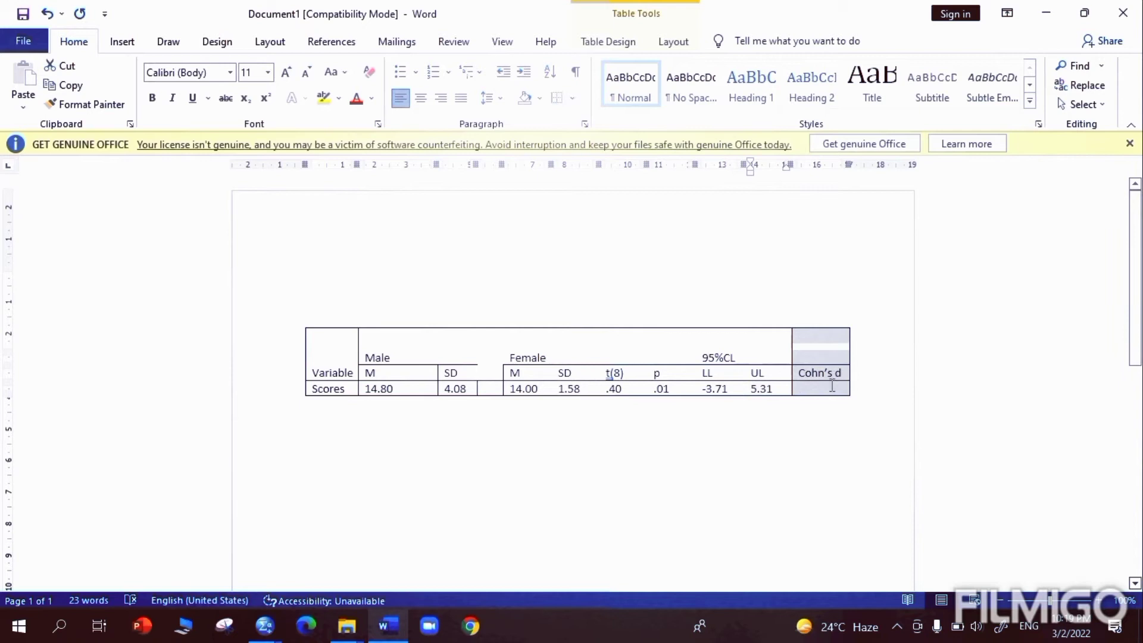
pyautogui.click(571, 98)
pyautogui.click(601, 159)
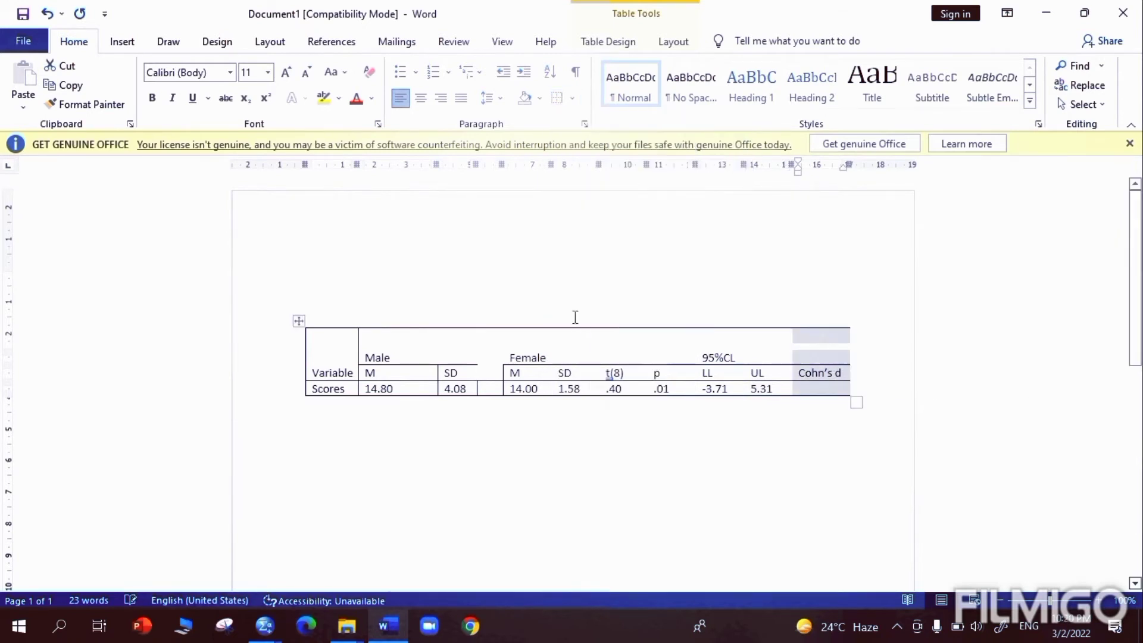
pyautogui.moveTo(324, 357); pyautogui.dragTo(325, 388)
pyautogui.click(573, 99)
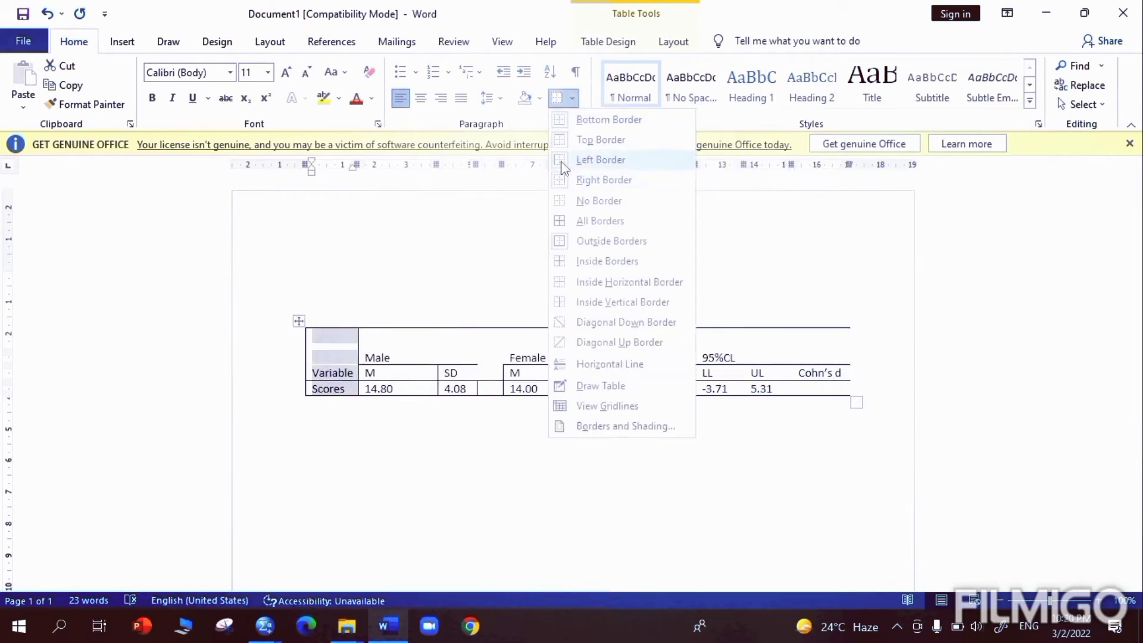
pyautogui.click(601, 159)
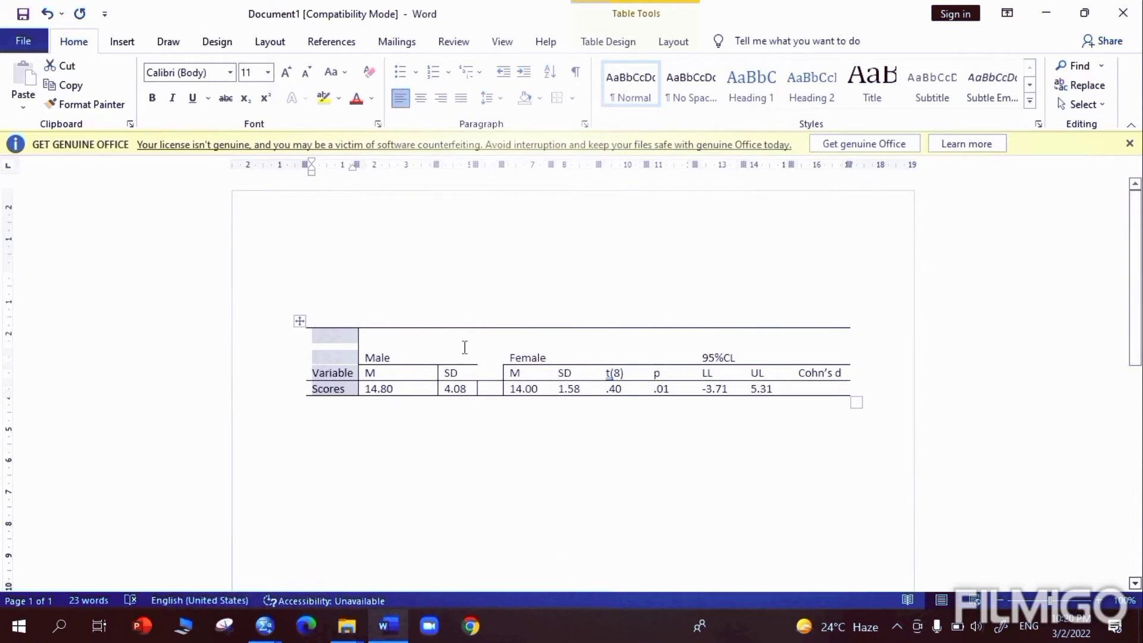
# Step: Remove the remaining vertical borders around the Male columns, the spacer column and the Female group's M column
pyautogui.moveTo(370, 337); pyautogui.dragTo(492, 393)
pyautogui.click(559, 100)
pyautogui.click(556, 100)
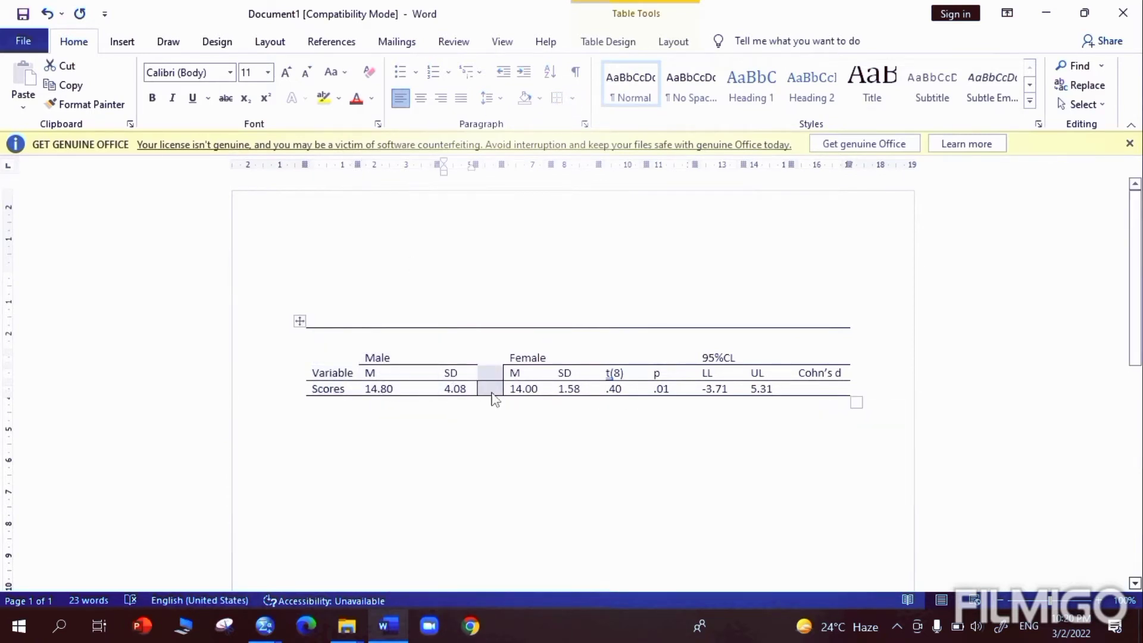
pyautogui.click(558, 98)
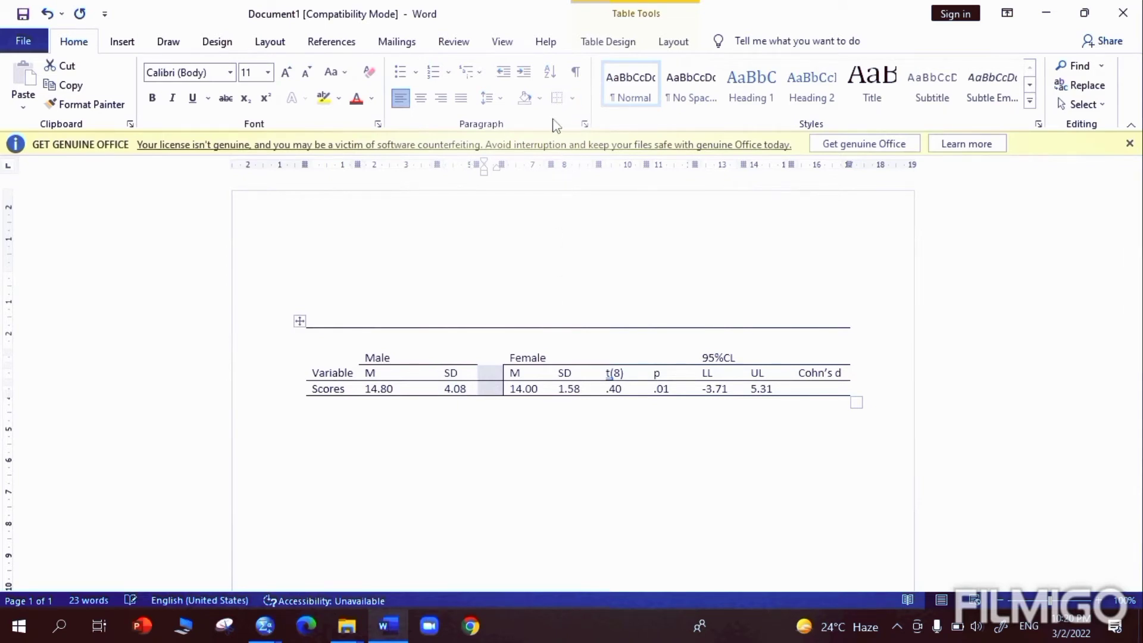
pyautogui.moveTo(518, 357); pyautogui.dragTo(514, 398)
pyautogui.click(522, 387)
pyautogui.click(557, 99)
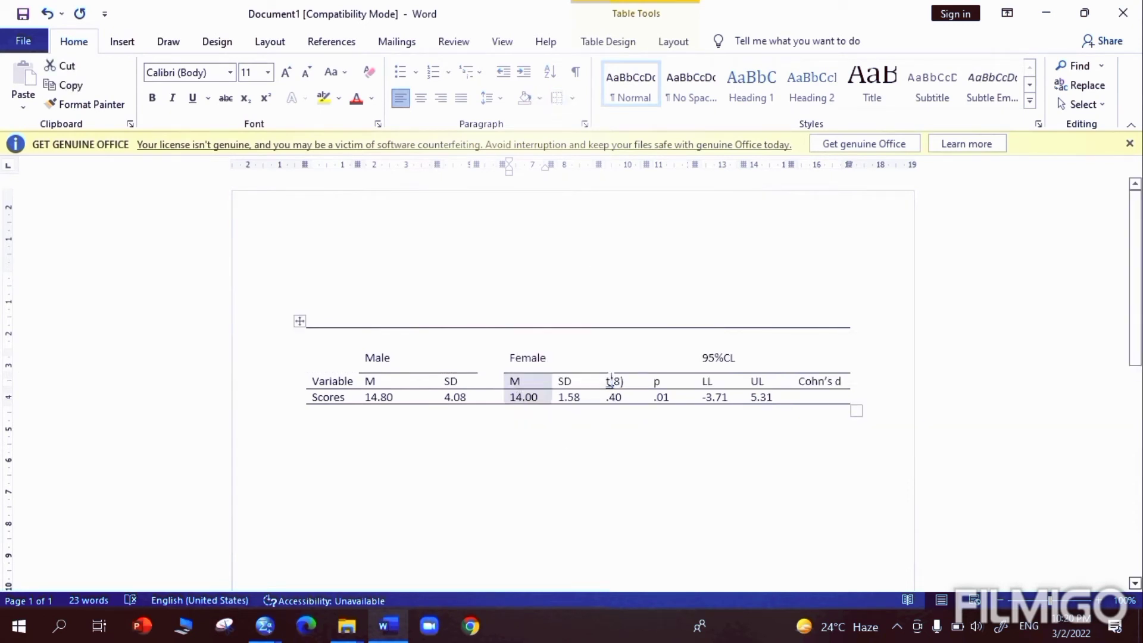
pyautogui.click(896, 627)
pyautogui.rightClick(913, 597)
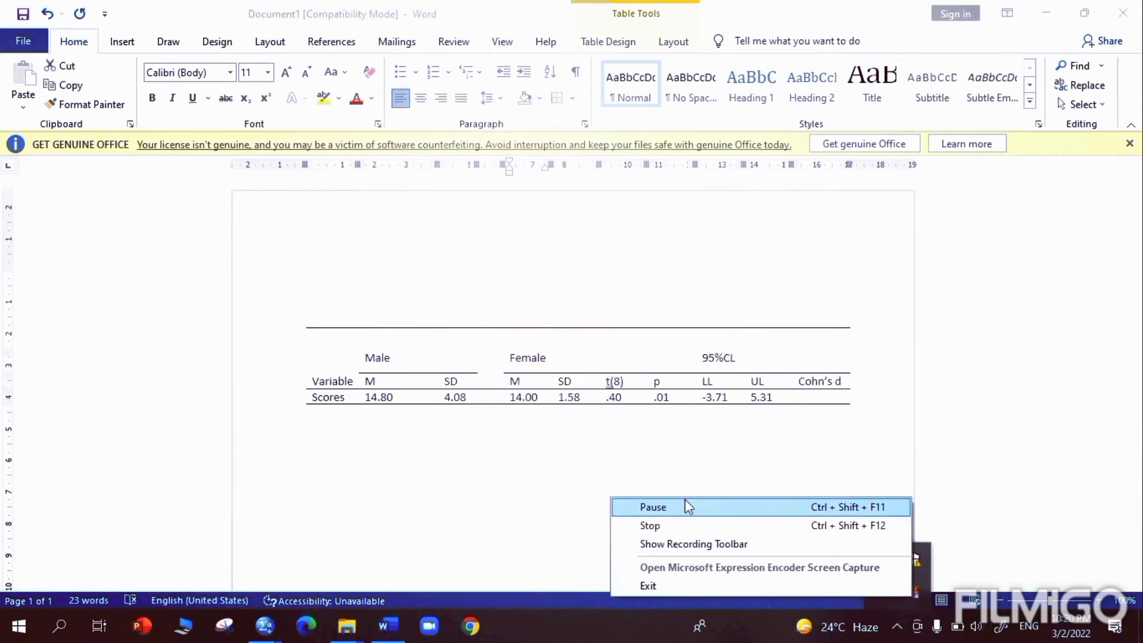
pyautogui.click(684, 506)
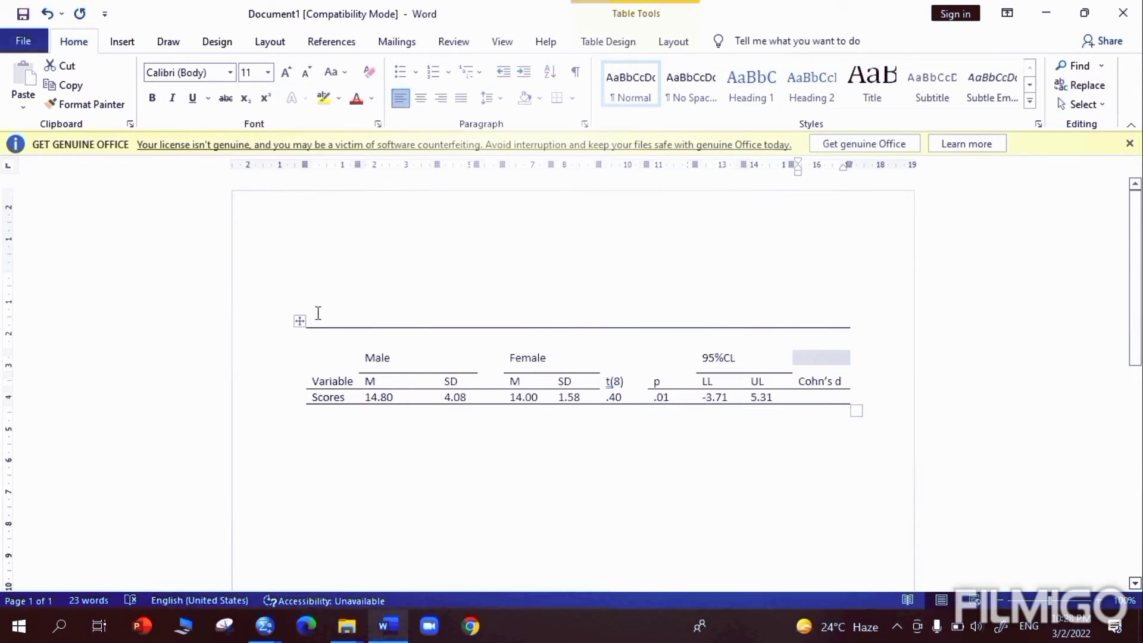
# Step: Remove the horizontal border between the Variable heading row and the Scores row
pyautogui.moveTo(320, 314); pyautogui.dragTo(352, 334)
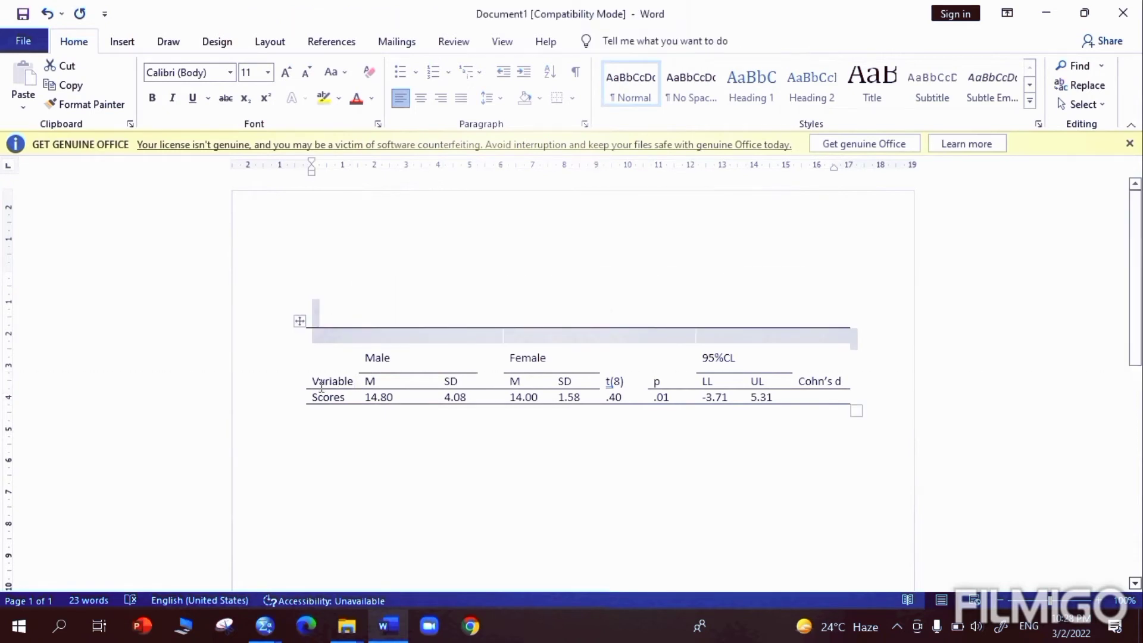
pyautogui.moveTo(329, 385); pyautogui.dragTo(846, 386)
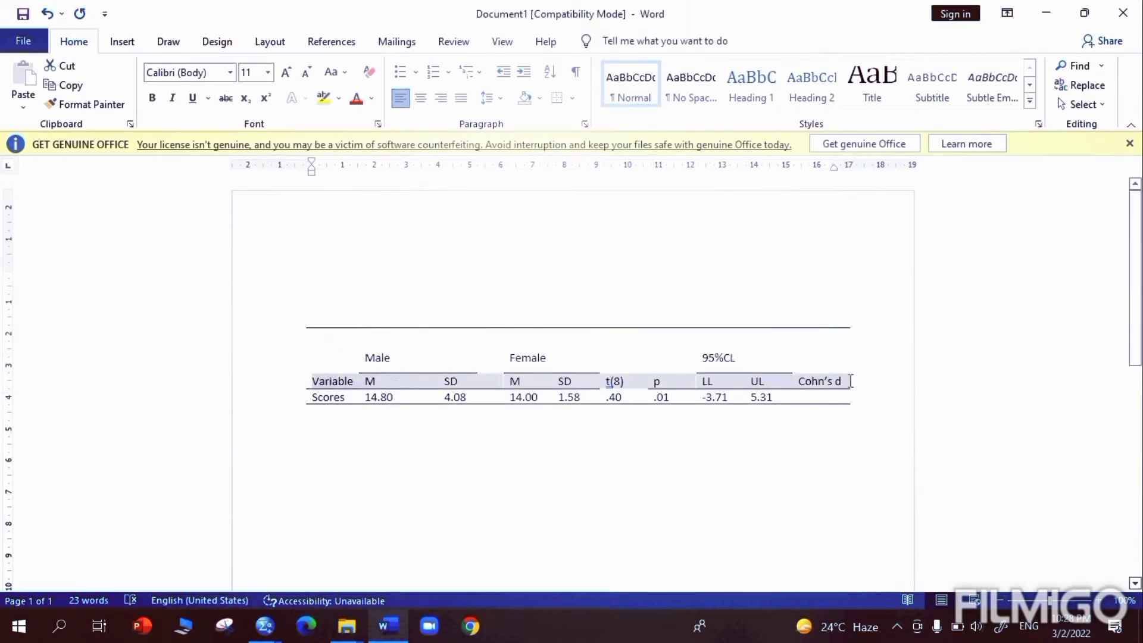
pyautogui.click(558, 101)
pyautogui.click(470, 426)
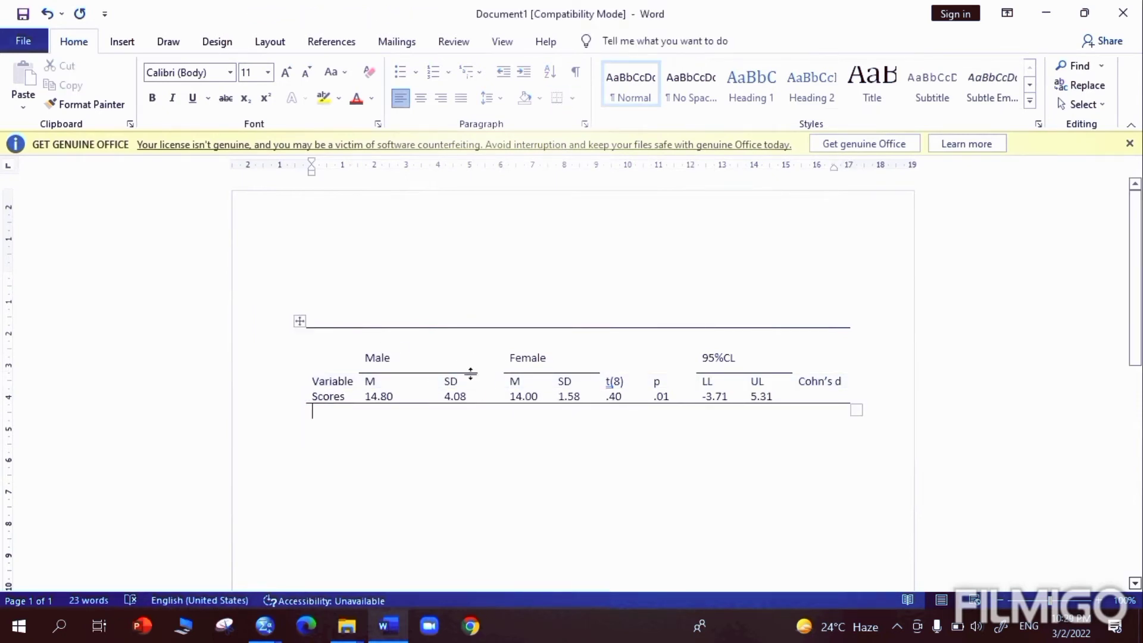
# Step: Narrow the Male SD, Female SD and UL columns slightly to separate the lines under the group headings
pyautogui.moveTo(475, 367); pyautogui.dragTo(449, 367)
pyautogui.moveTo(606, 363); pyautogui.dragTo(596, 361)
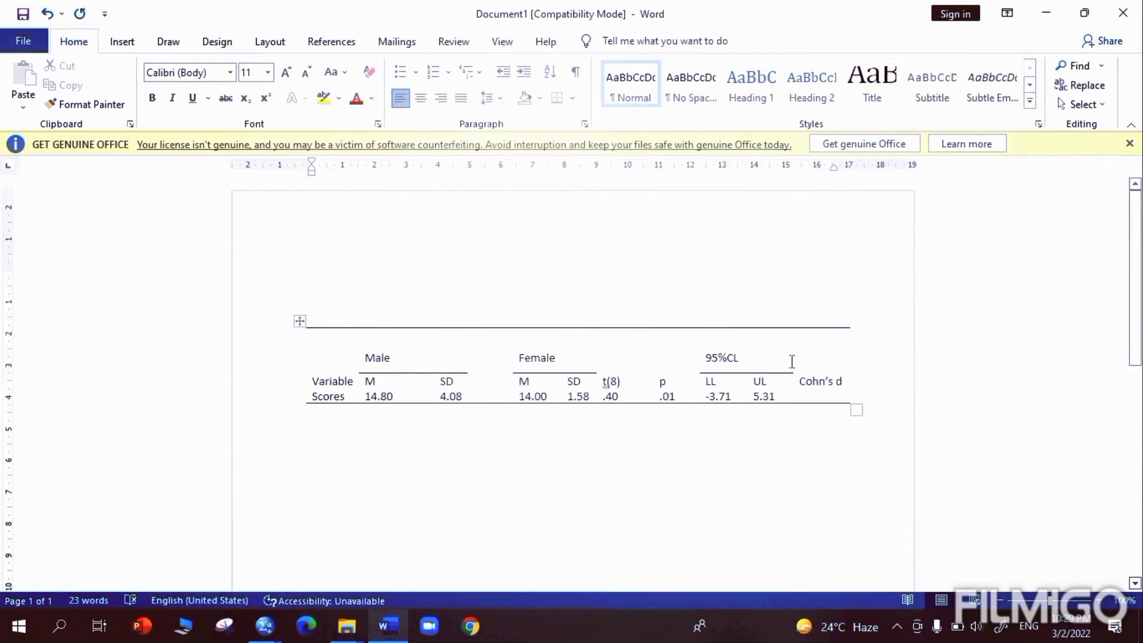
pyautogui.moveTo(790, 368); pyautogui.dragTo(770, 370)
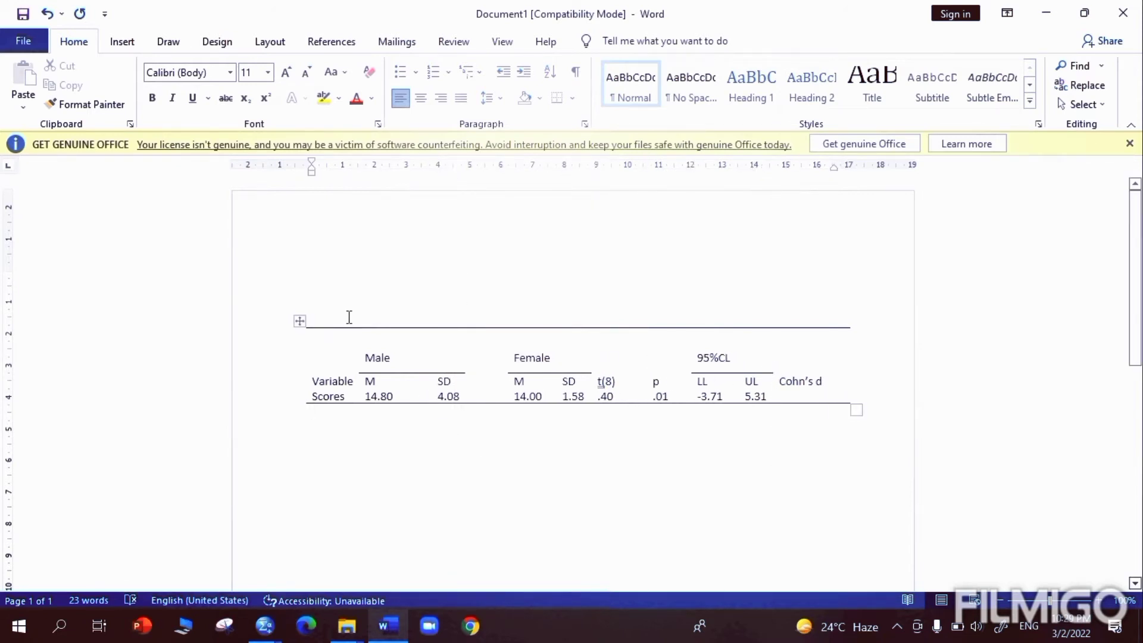
# Step: Set all text in the document to Times New Roman, size 12
pyautogui.hotkey('ctrl', 'a')
pyautogui.click(230, 72)
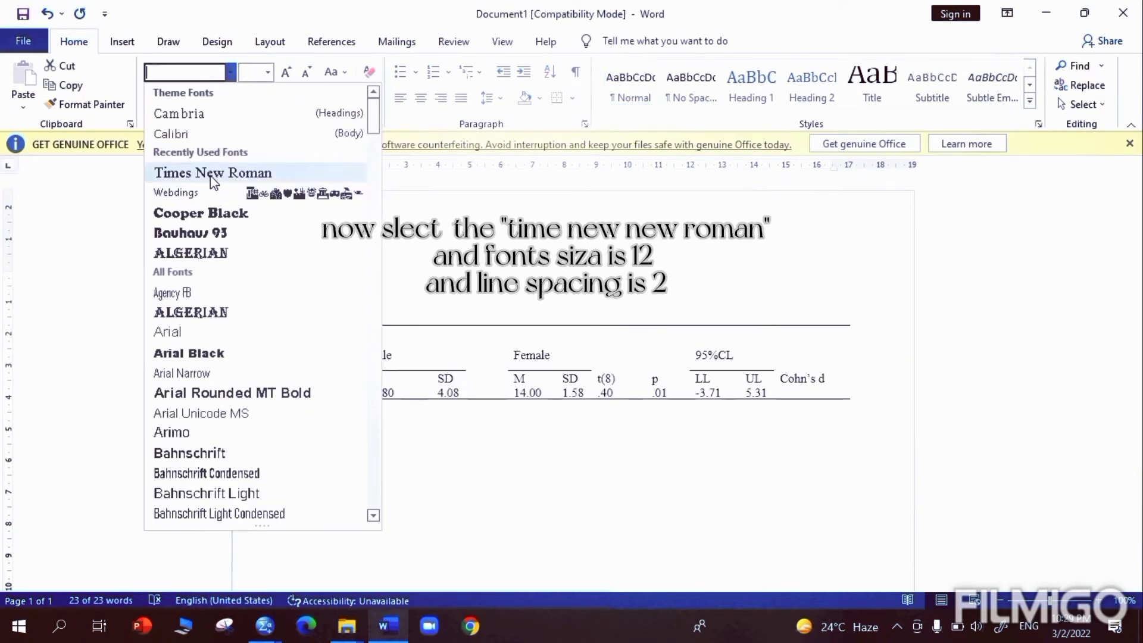
pyautogui.click(218, 173)
pyautogui.click(268, 72)
pyautogui.click(251, 161)
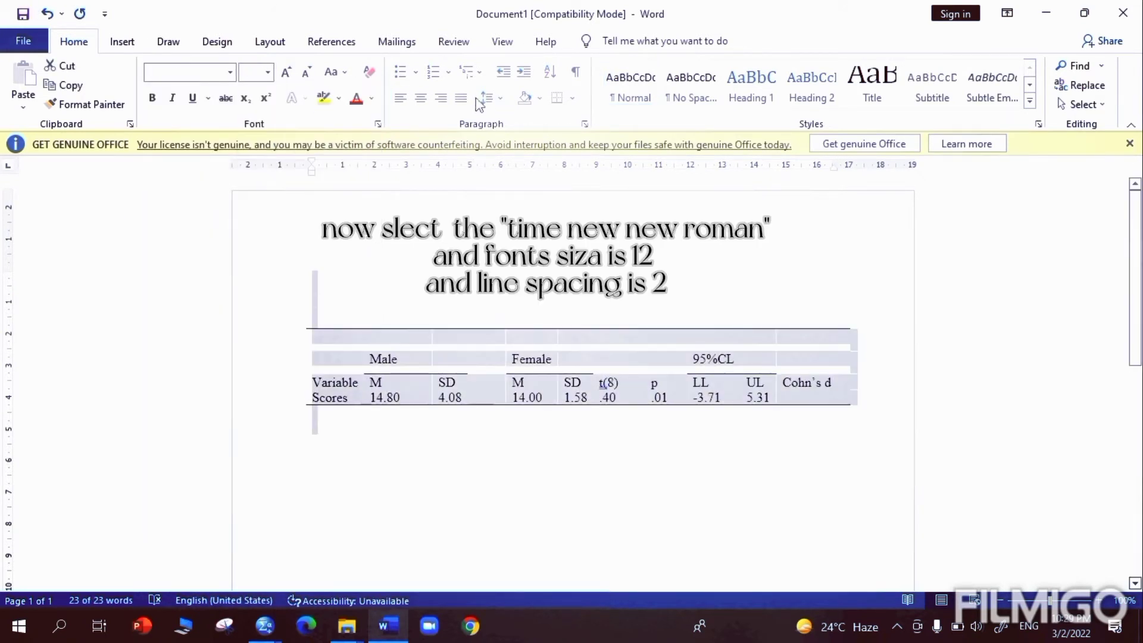
# Step: Set the line spacing of the whole table to 2.0
pyautogui.click(499, 100)
pyautogui.click(510, 179)
pyautogui.click(548, 566)
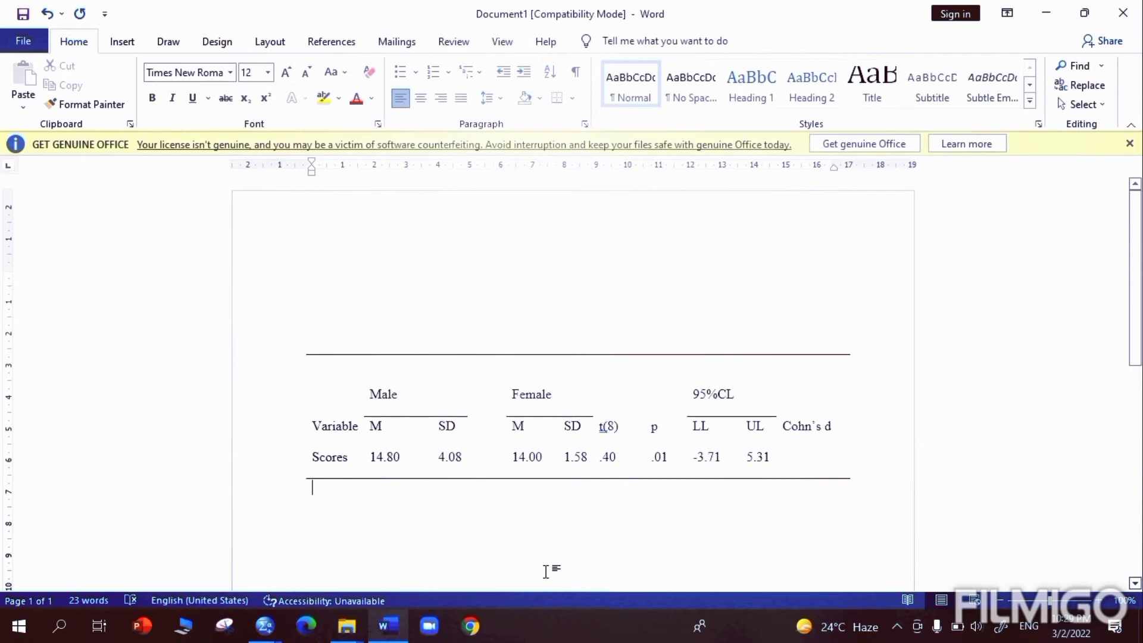
# Step: Widen the Variable column slightly by shifting its boundary with the Male group's M column
pyautogui.click(578, 386)
pyautogui.moveTo(557, 404)
pyautogui.mouseDown()
pyautogui.moveTo(545, 404)
pyautogui.moveTo(559, 404)
pyautogui.mouseUp()
pyautogui.moveTo(362, 425); pyautogui.dragTo(375, 426)
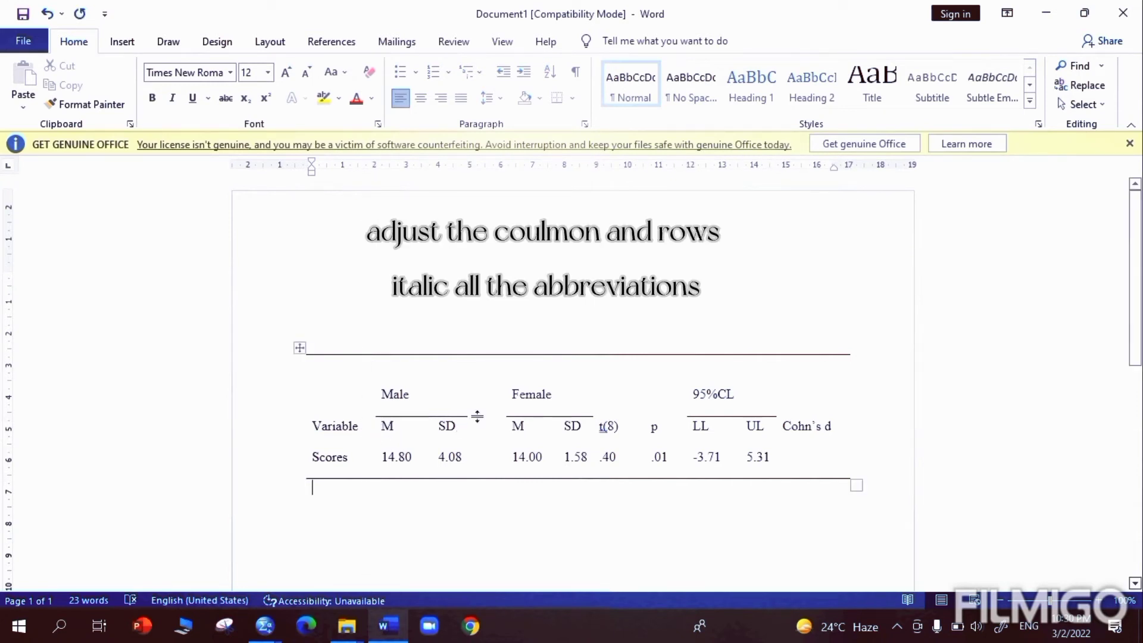
pyautogui.moveTo(475, 416); pyautogui.dragTo(474, 415)
# Step: Italicize the M and SD headings under both the Male and Female groups
pyautogui.click(390, 428)
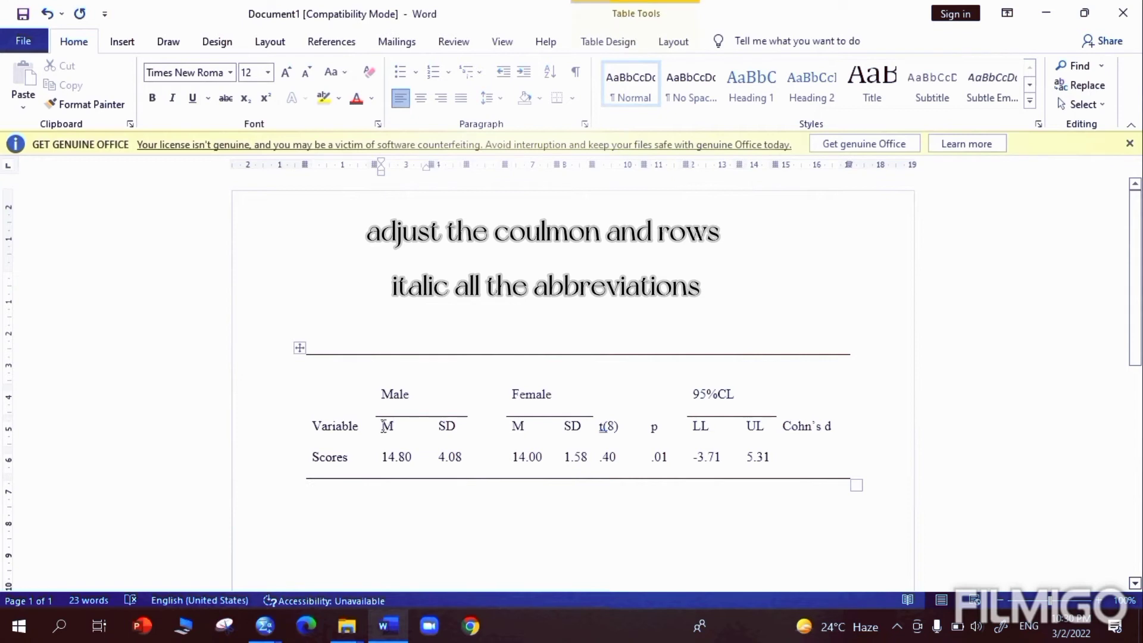
pyautogui.doubleClick(384, 426)
pyautogui.hotkey('ctrl', 'i')
pyautogui.moveTo(439, 426); pyautogui.dragTo(457, 426)
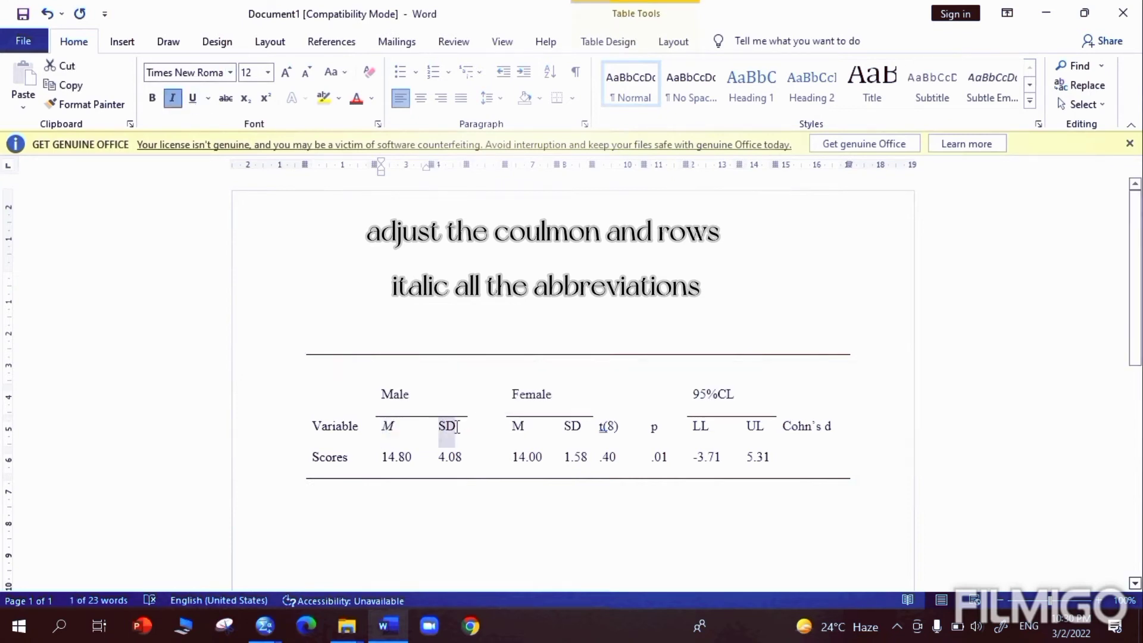
pyautogui.click(172, 98)
pyautogui.doubleClick(518, 426)
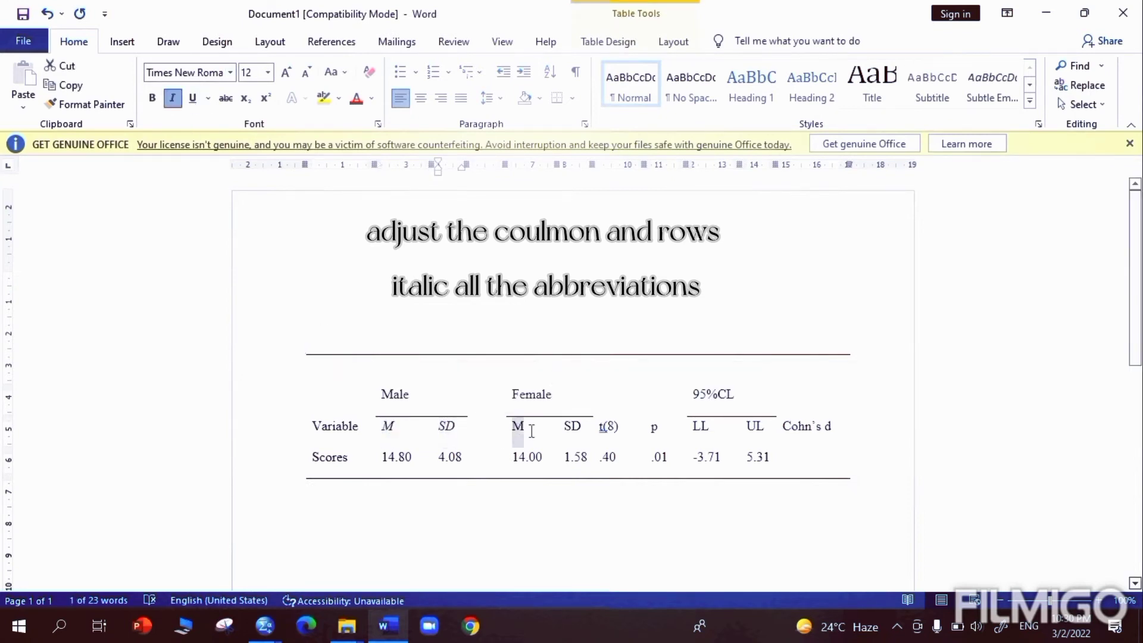
pyautogui.click(172, 98)
pyautogui.doubleClick(572, 426)
pyautogui.click(172, 98)
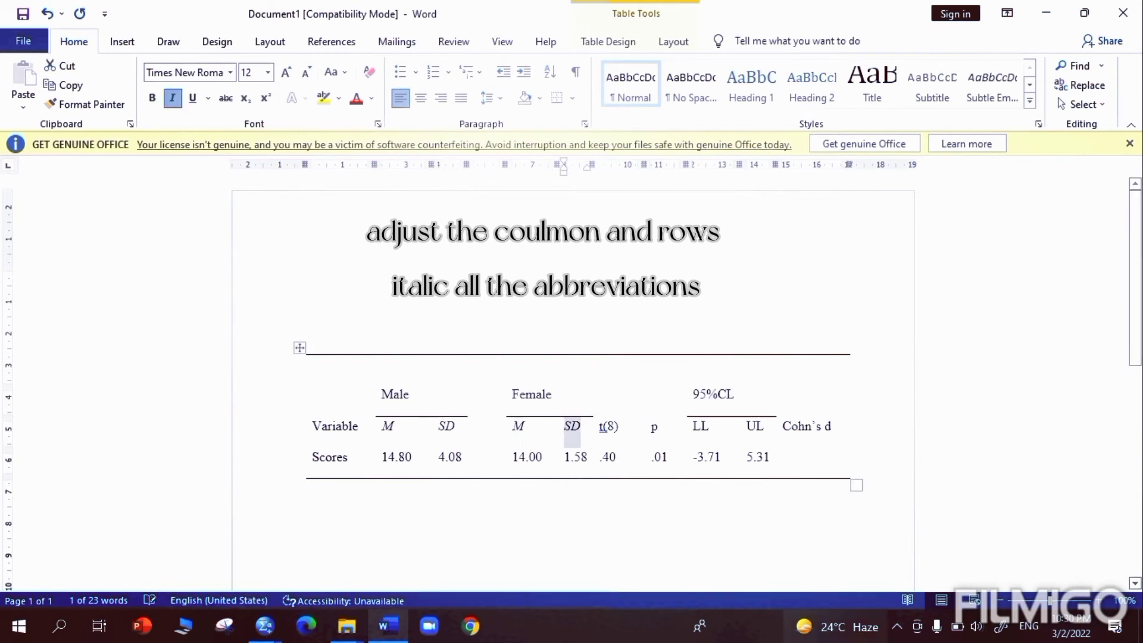
pyautogui.click(897, 626)
pyautogui.rightClick(910, 589)
pyautogui.click(633, 510)
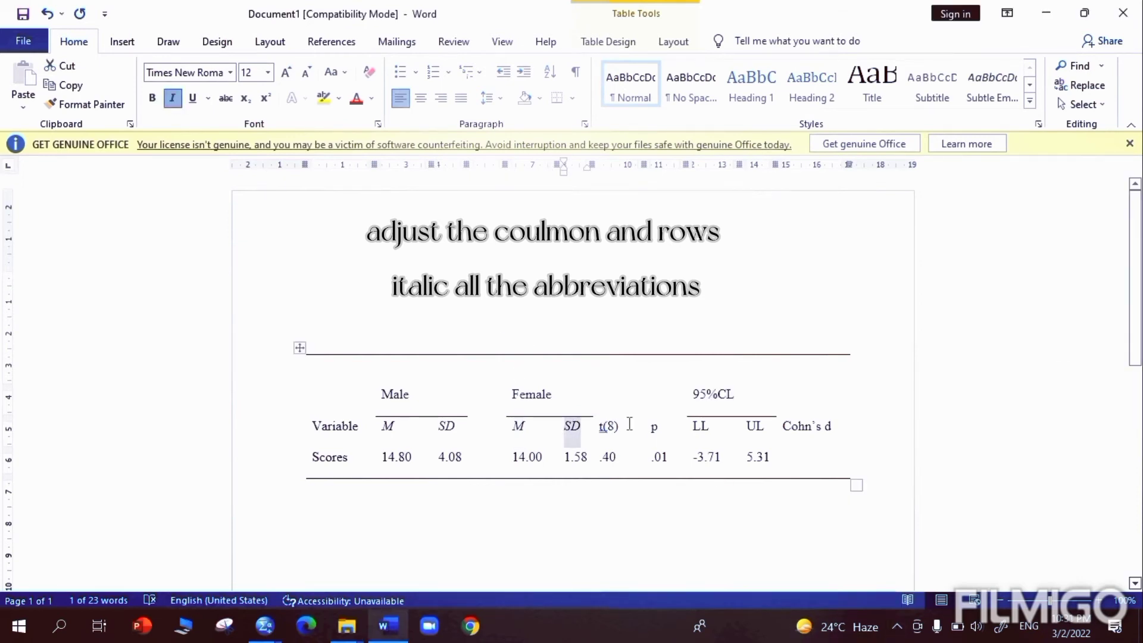
# Step: Italicize the LL and UL headings under the 95%CL group
pyautogui.doubleClick(701, 426)
pyautogui.click(153, 97)
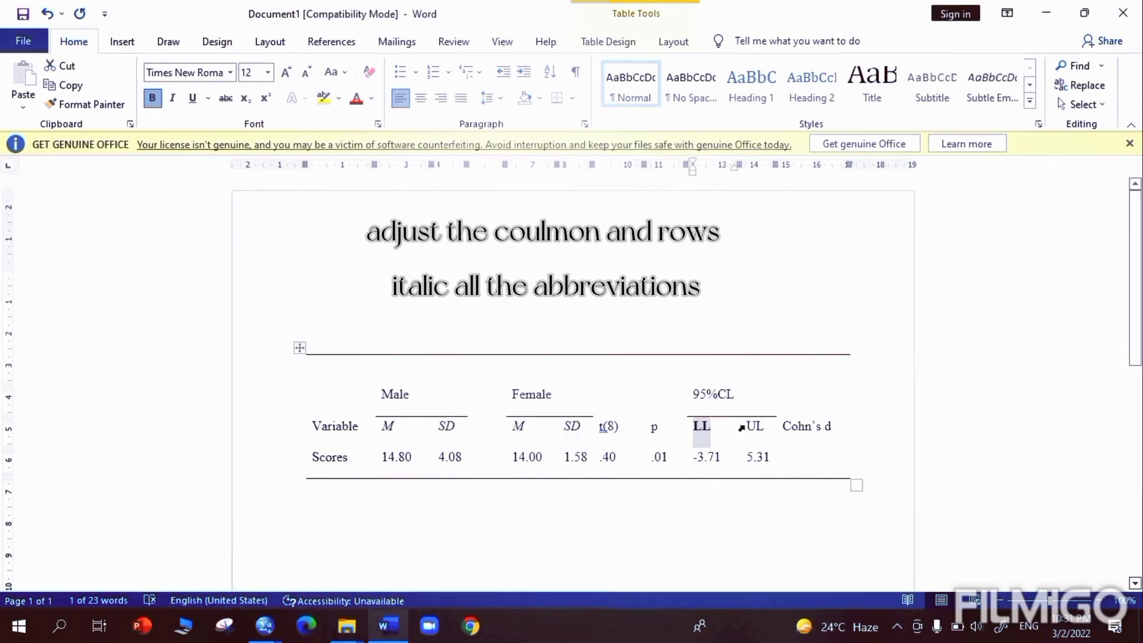
pyautogui.click(153, 98)
pyautogui.click(172, 98)
pyautogui.doubleClick(755, 427)
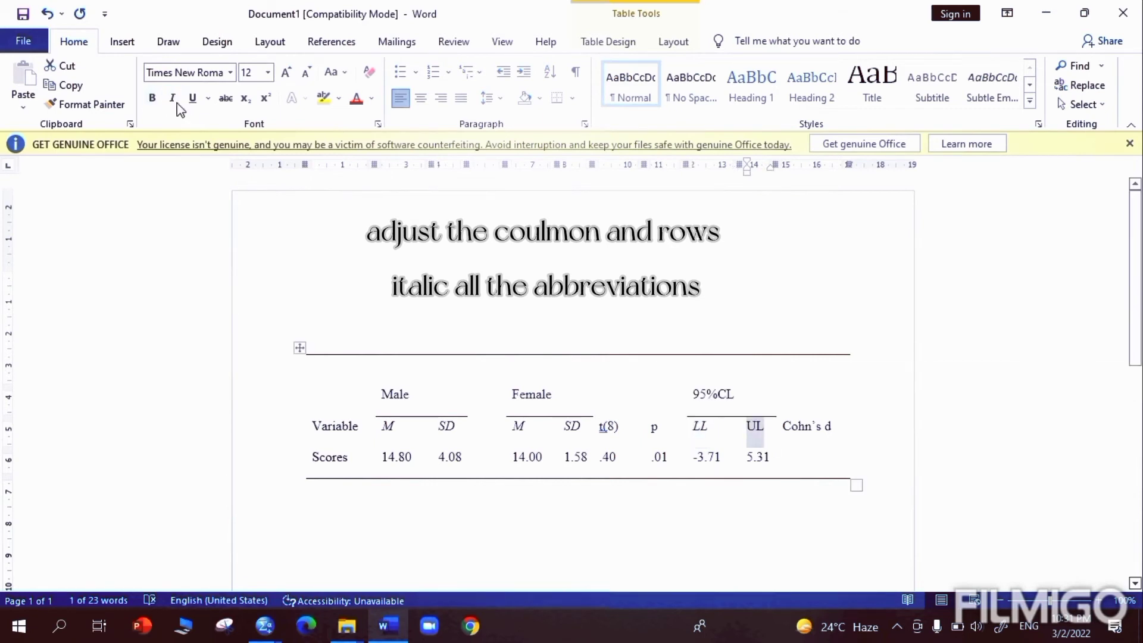
pyautogui.click(172, 98)
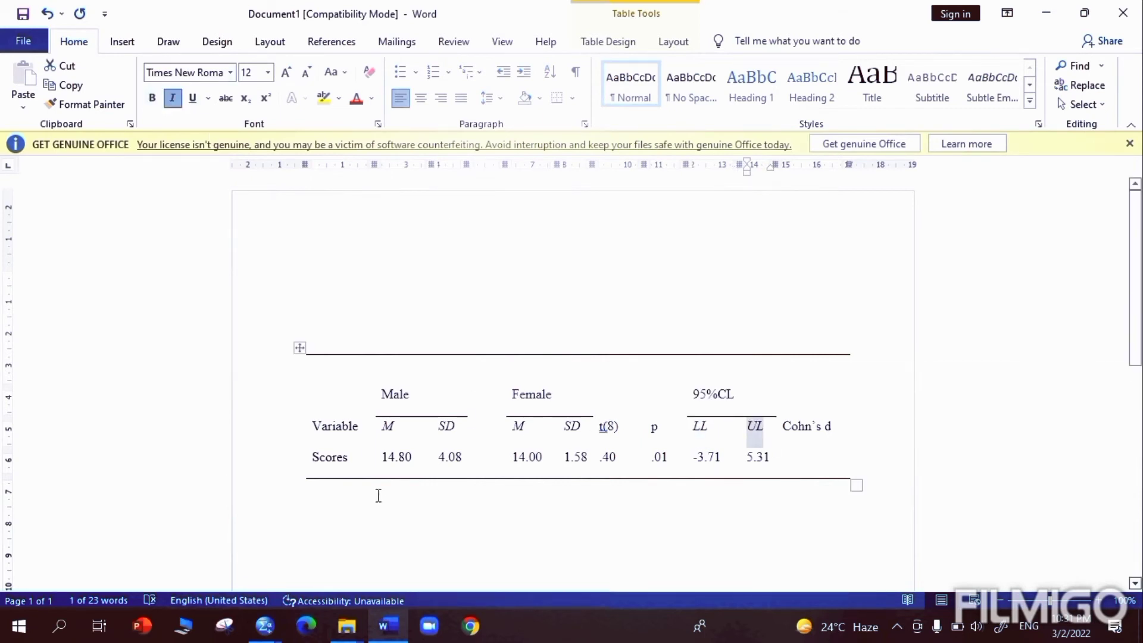
# Step: Enter the label "Table 1" on a line above the table
pyautogui.click(323, 263)
pyautogui.write('Table 1')
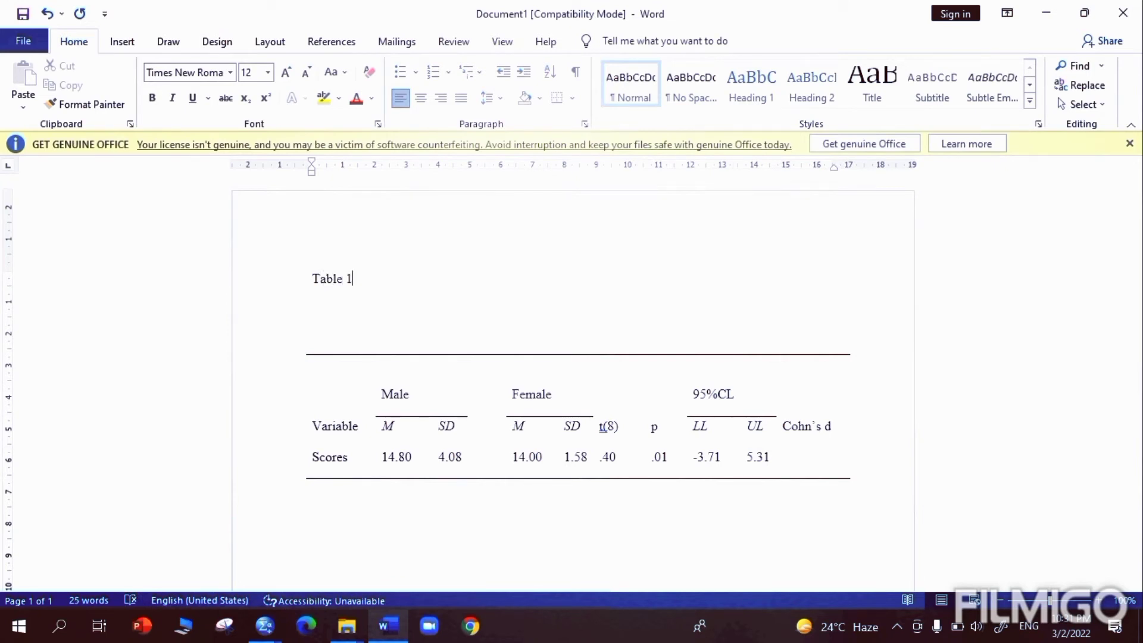
pyautogui.click(326, 309)
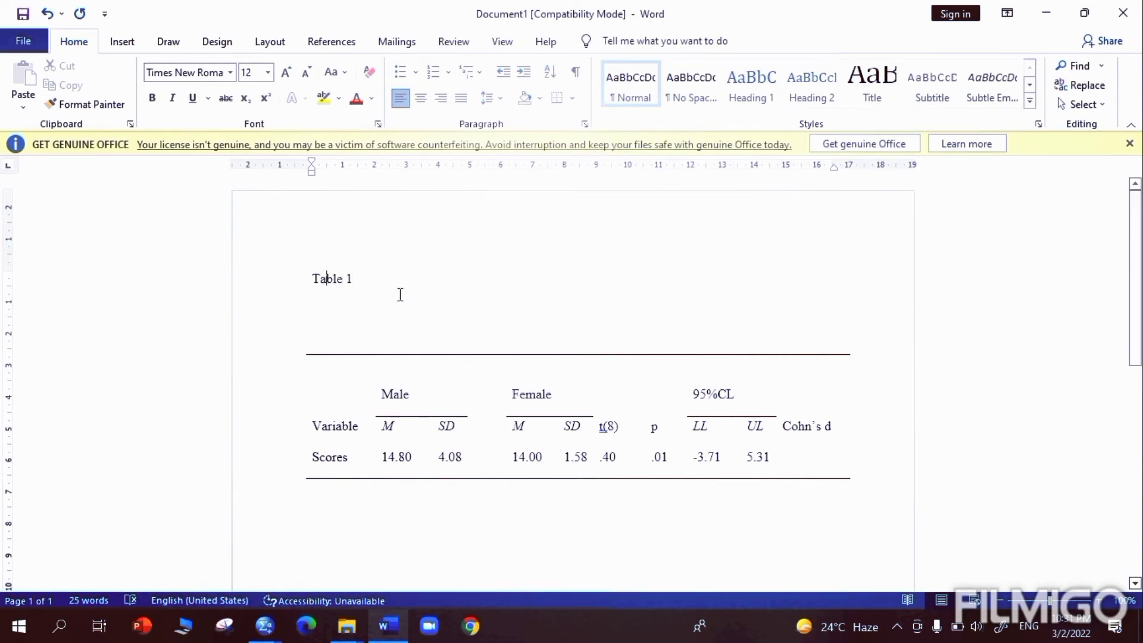
# Step: Add the title "Diffrencess of depressin scores in male and female (n=10)" on a new line below the Table 1 label
pyautogui.press('Return')
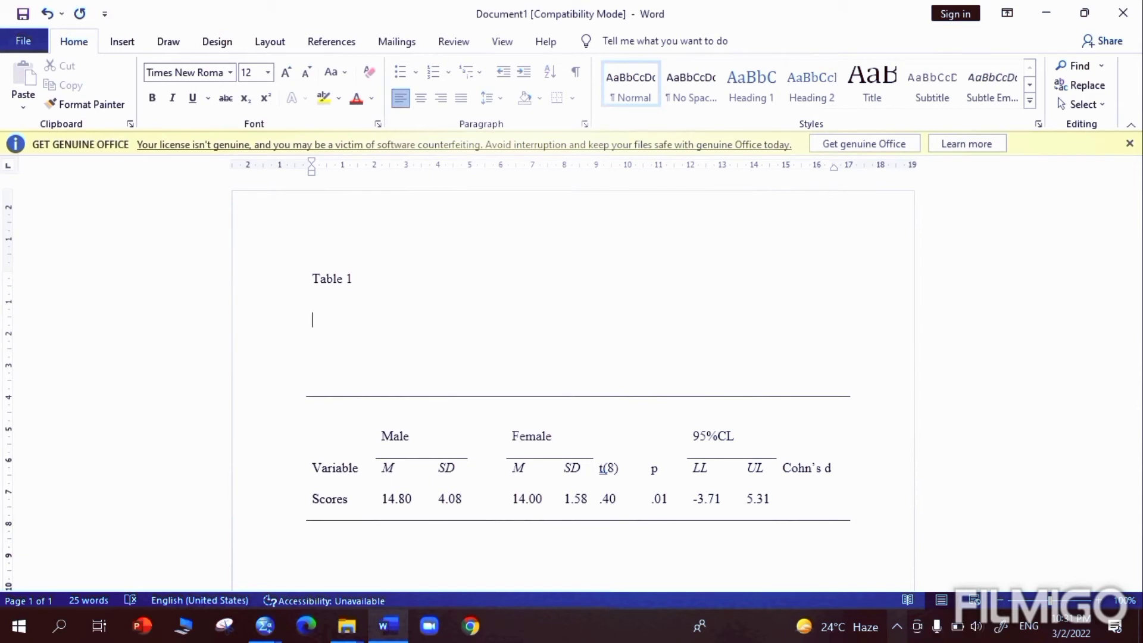
pyautogui.write('diffre')
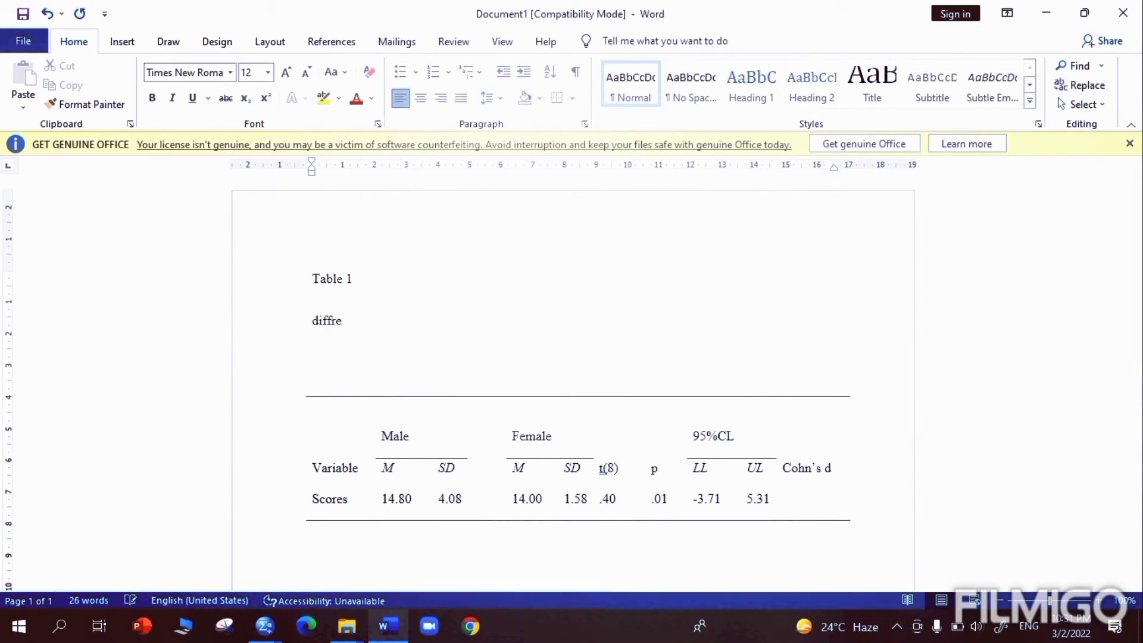
pyautogui.write('ncessb')
pyautogui.press('BackSpace')
pyautogui.write('of depress')
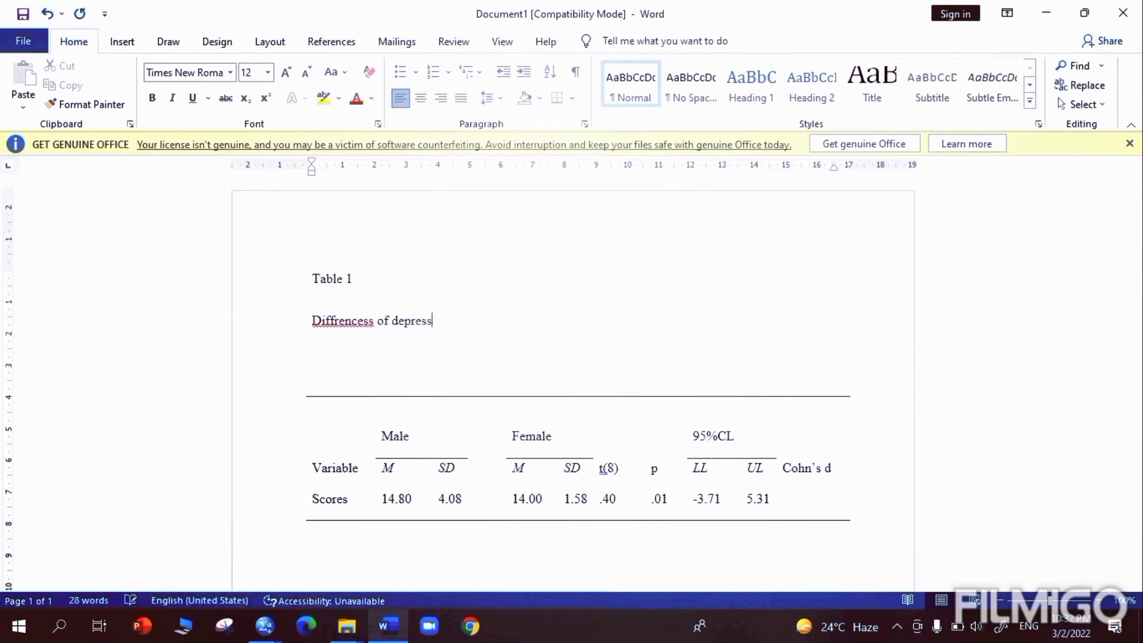
pyautogui.write('in scores in male and female')
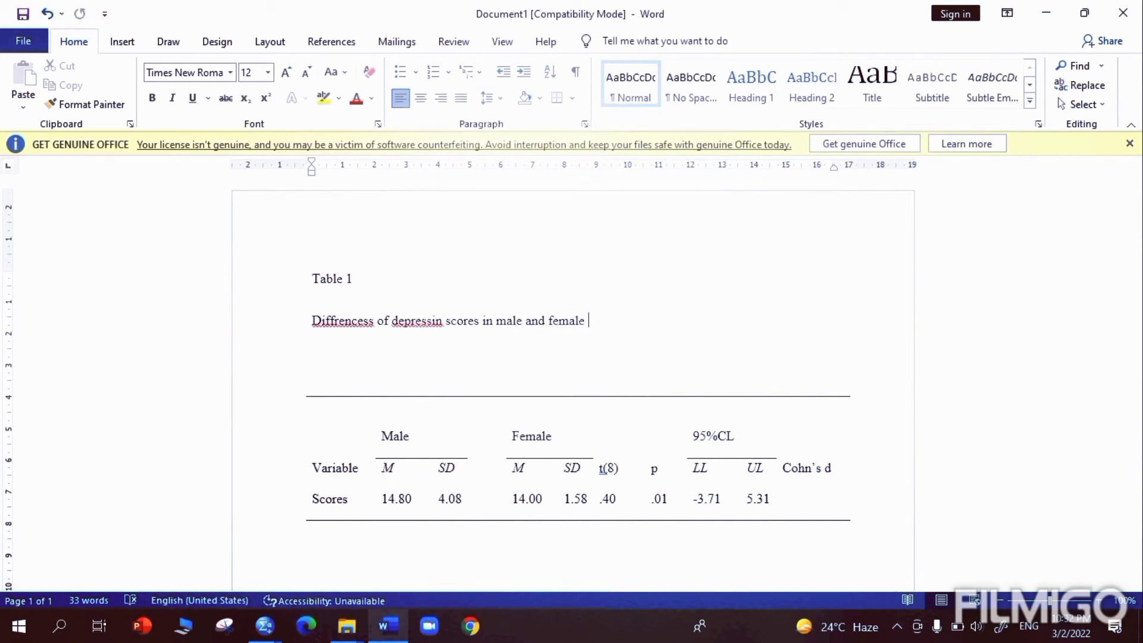
pyautogui.write(' (r')
pyautogui.write('=10')
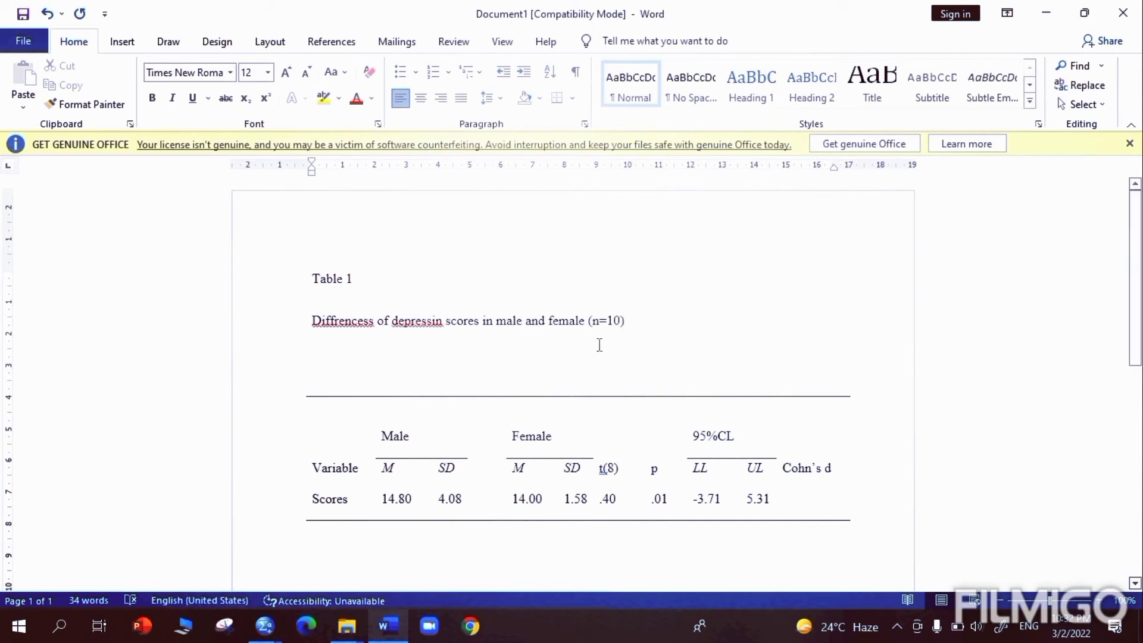
# Step: Capitalize each word of the table title, excluding the sample size in parentheses
pyautogui.moveTo(308, 338); pyautogui.dragTo(588, 340)
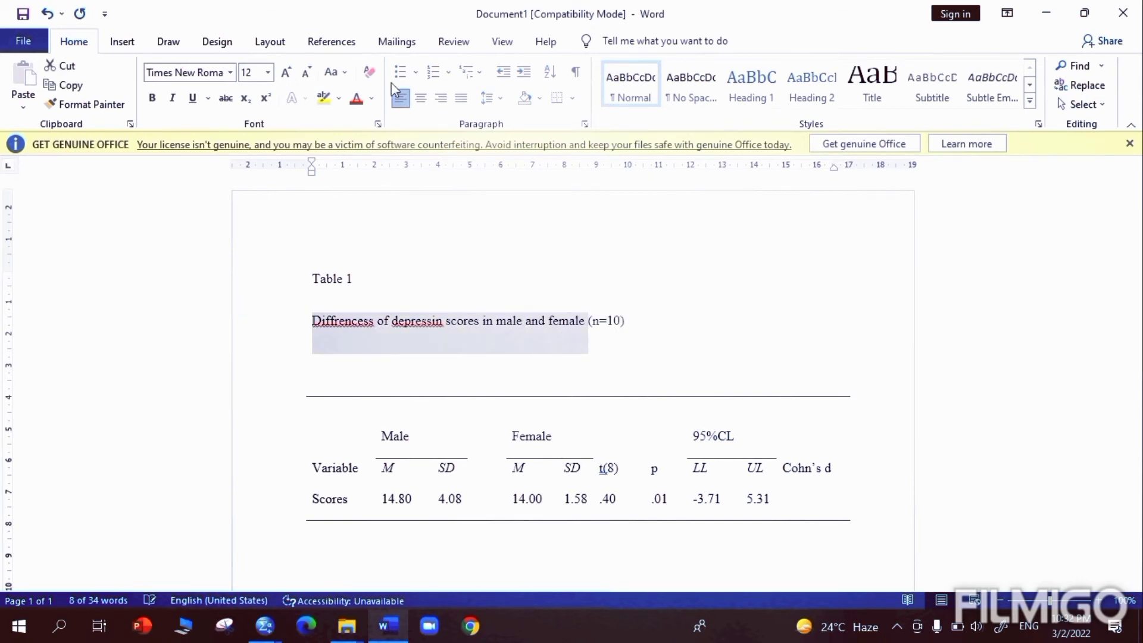
pyautogui.click(340, 76)
pyautogui.click(359, 155)
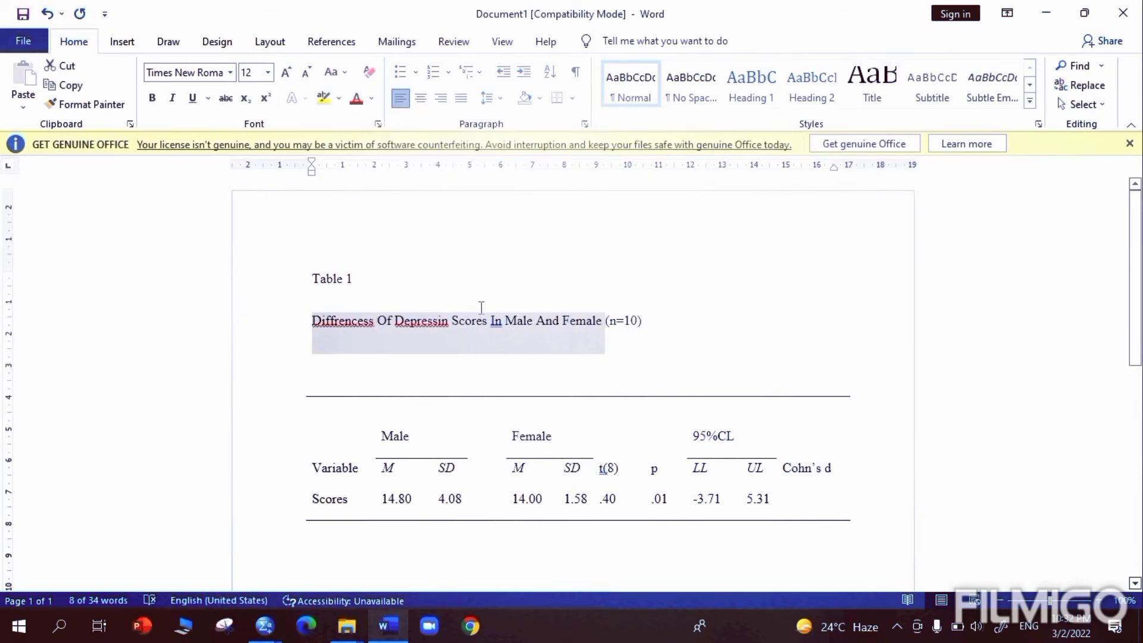
# Step: Correct the misspelled words in the table title to "Depression" and "Differences"
pyautogui.click(409, 316)
pyautogui.rightClick(408, 315)
pyautogui.click(369, 32)
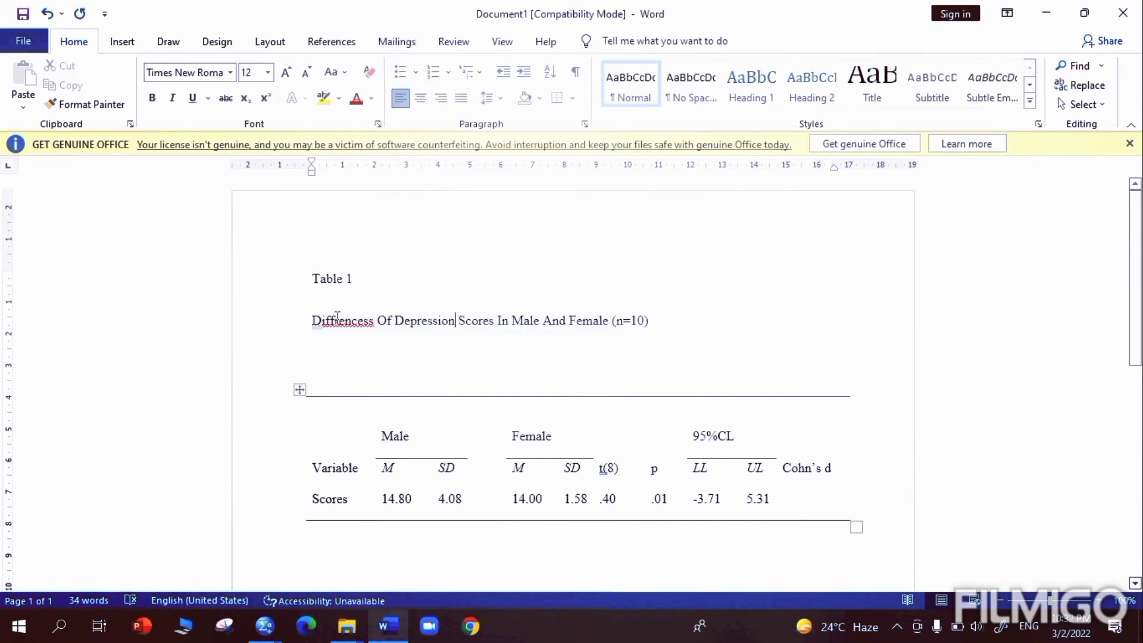
pyautogui.rightClick(332, 322)
pyautogui.click(319, 54)
pyautogui.press('BackSpace')
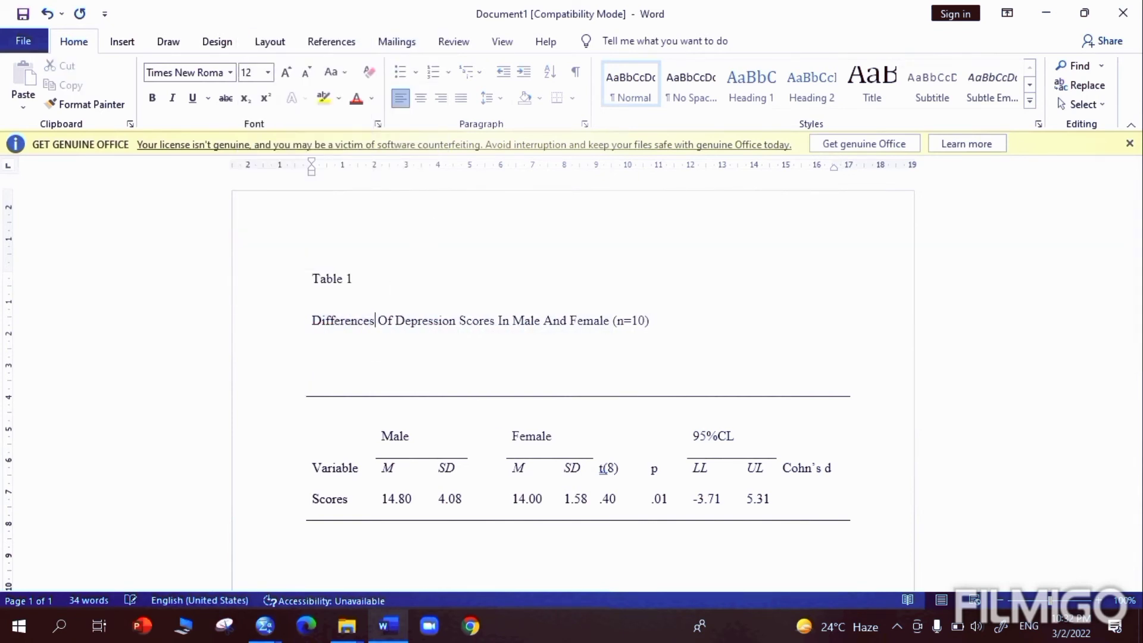
# Step: Change the title's wording to lowercase "in" and uppercase "(N=10)", and remove the empty line between the title and the table
pyautogui.click(504, 322)
pyautogui.press('BackSpace')
pyautogui.write('i')
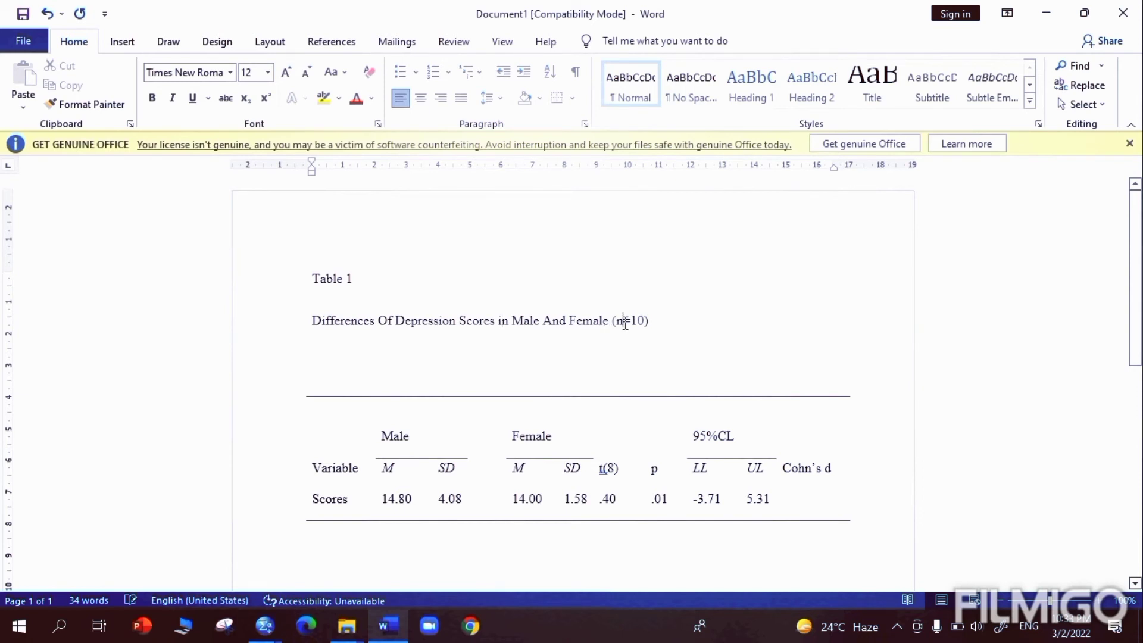
pyautogui.click(624, 321)
pyautogui.press('BackSpace')
pyautogui.write('N')
pyautogui.click(388, 374)
pyautogui.press('BackSpace')
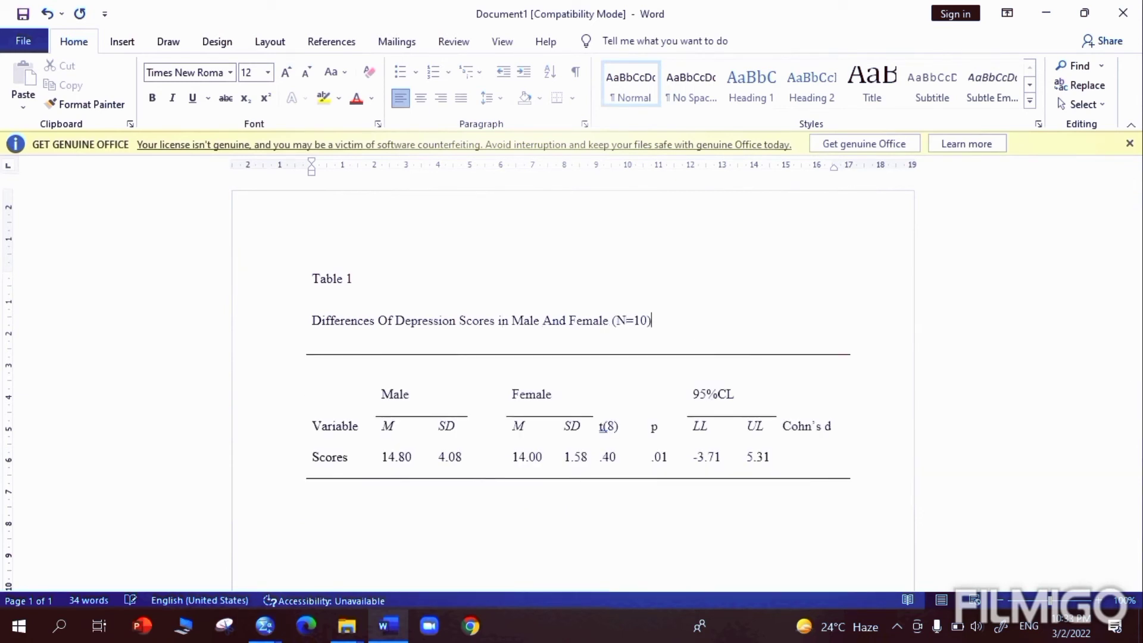
# Step: Start a note directly beneath the table with "NOTE. M="
pyautogui.click(365, 493)
pyautogui.write('NOTE.')
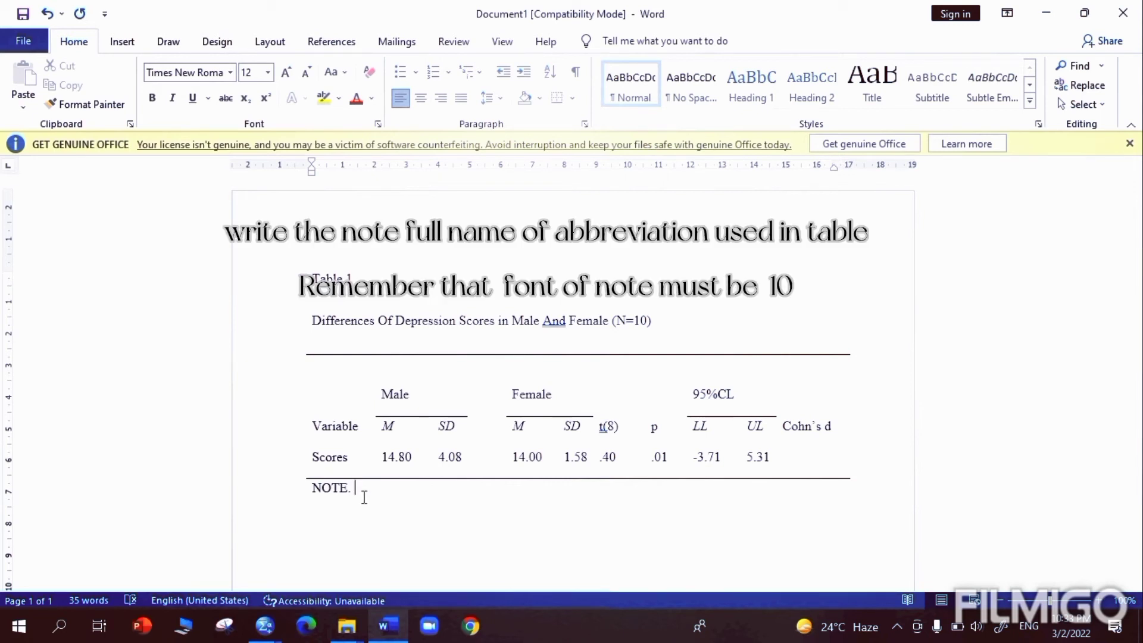
pyautogui.write(' m')
pyautogui.press('BackSpace')
pyautogui.write('M=')
pyautogui.click(897, 626)
pyautogui.rightClick(915, 592)
pyautogui.click(714, 508)
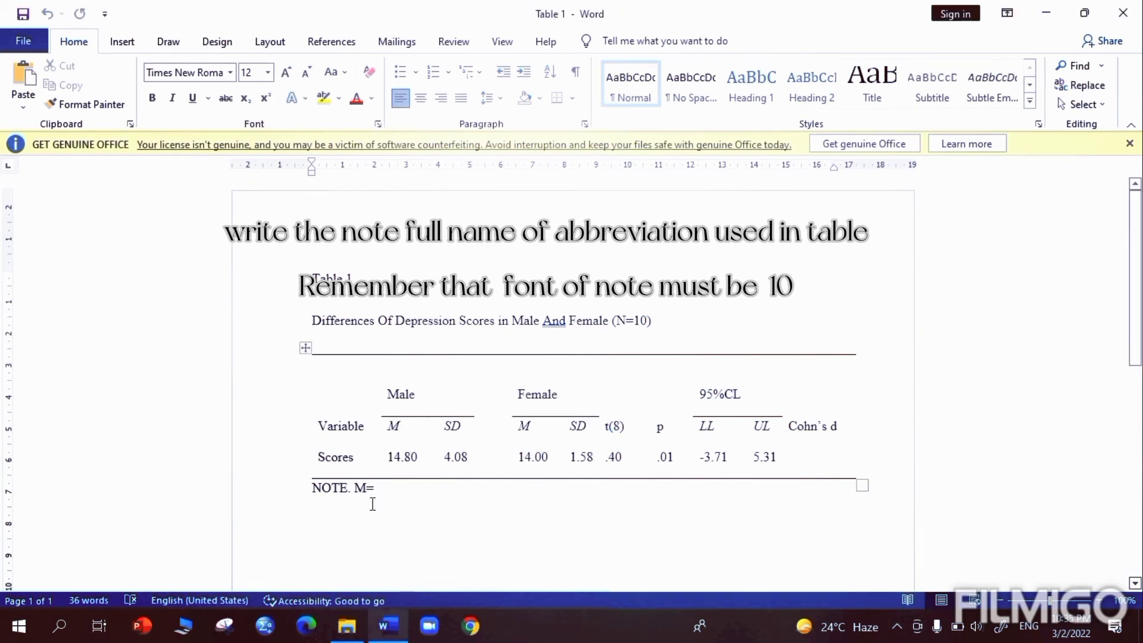
# Step: Replace the note with "M = mean; SD = standard deviation; CI = confidence interval; LL = lower limit; UL = upper limit." in size 10
pyautogui.moveTo(317, 492); pyautogui.dragTo(378, 500)
pyautogui.write('M = mean; SD = standard deviation; CI = confidence interval; LL = lower limit; UL = upper limit.')
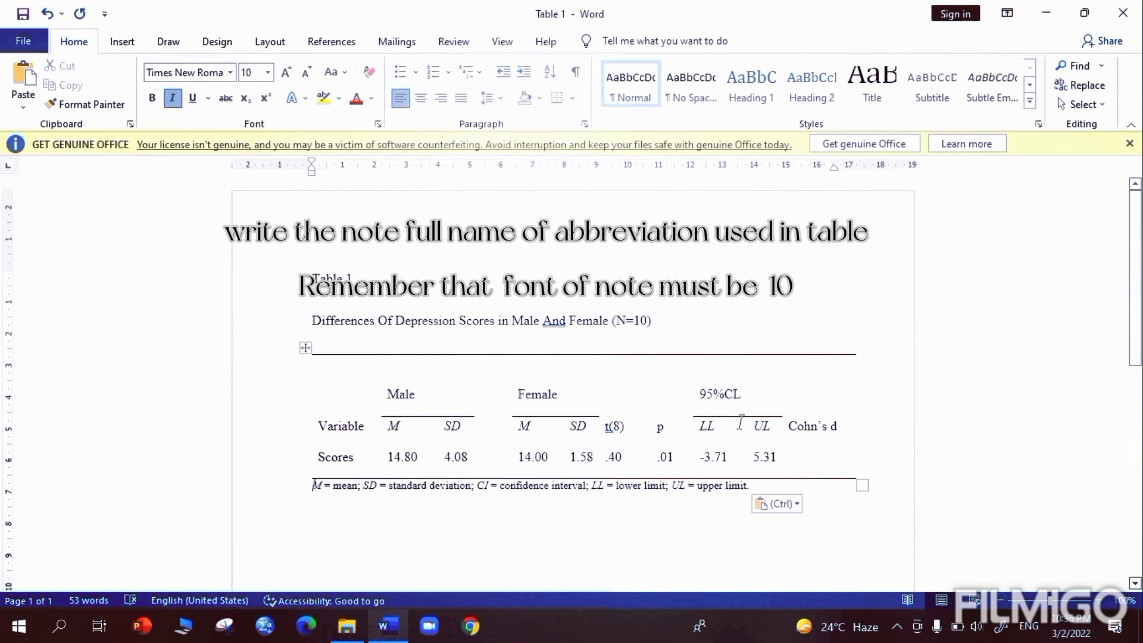
# Step: Write the conclusion "The results in table 1 indicated significant diffrences of male anf female on depression scores." on a new line below the note
pyautogui.click(753, 487)
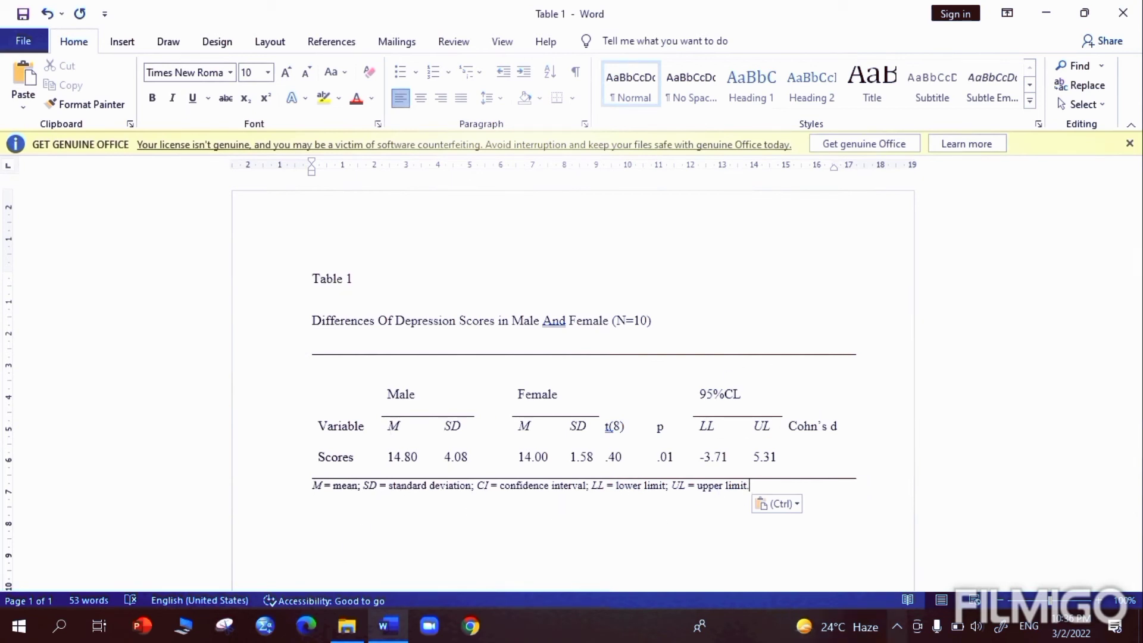
pyautogui.press('Return')
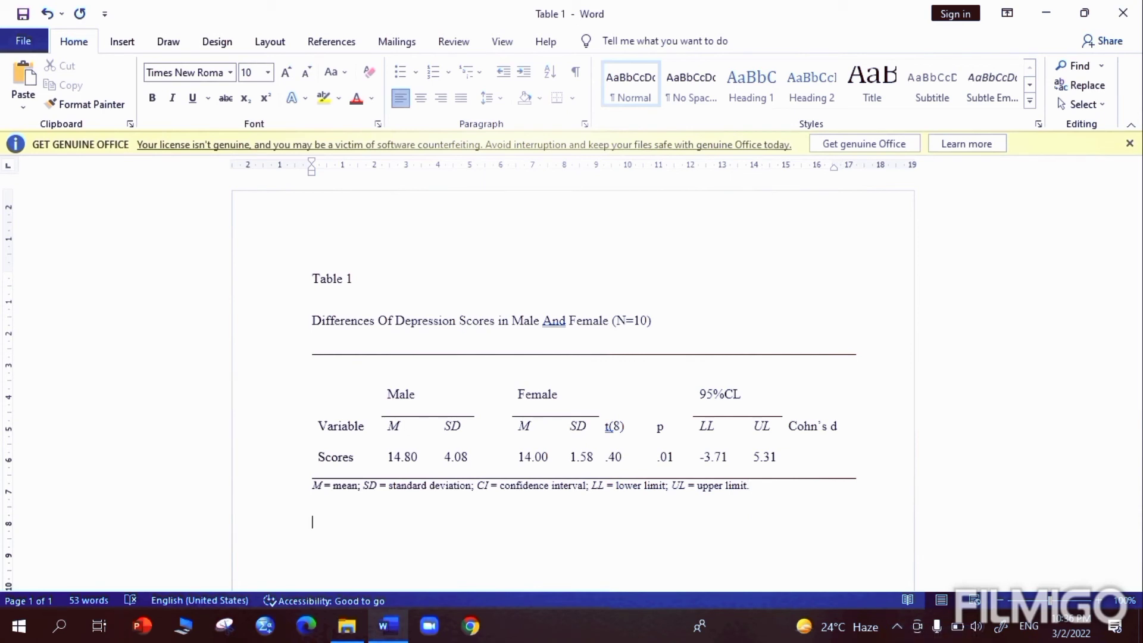
pyautogui.write('The results in table 1 indicated sig')
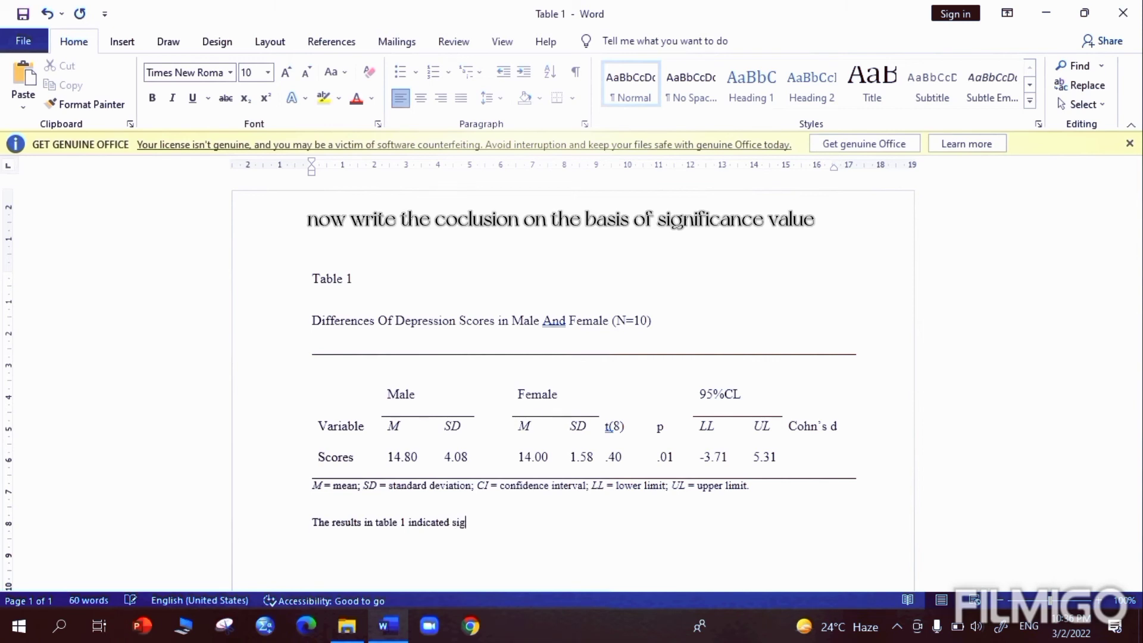
pyautogui.write('nificant diff')
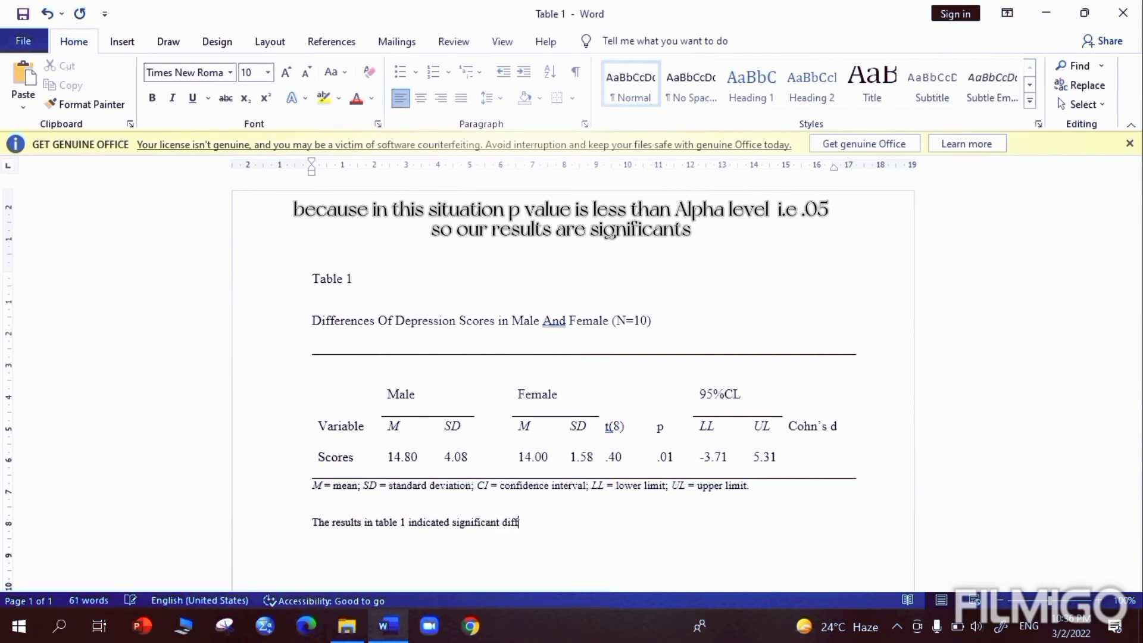
pyautogui.write('rences of male anf female on depression scores')
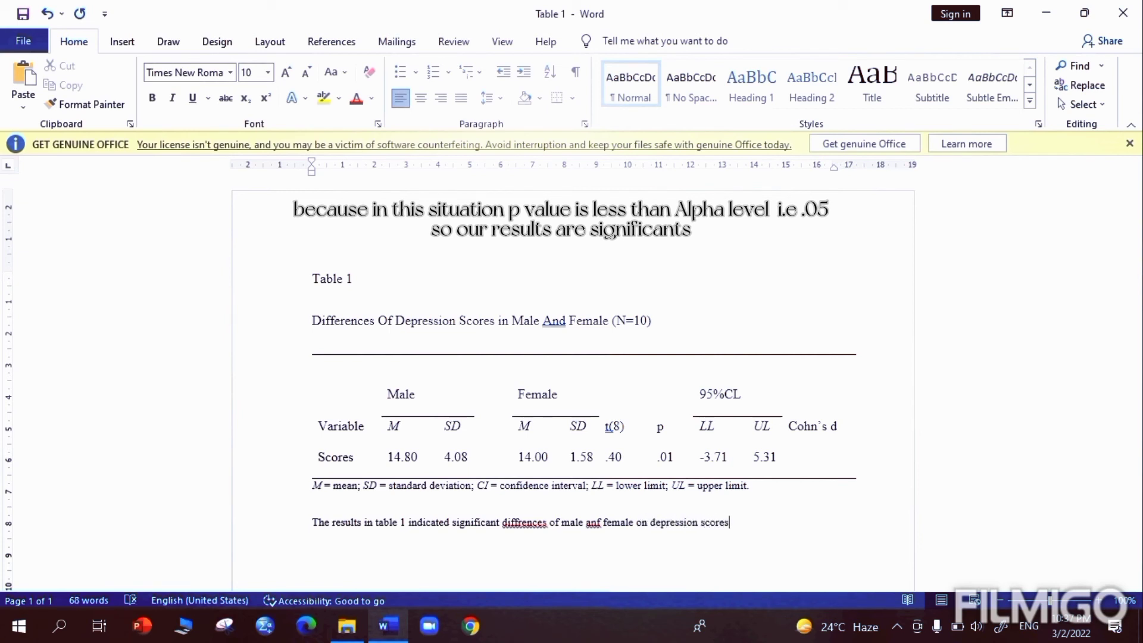
pyautogui.write('.')
# Step: Set the conclusion sentence to size 12 and indent its first line
pyautogui.moveTo(311, 522); pyautogui.dragTo(732, 524)
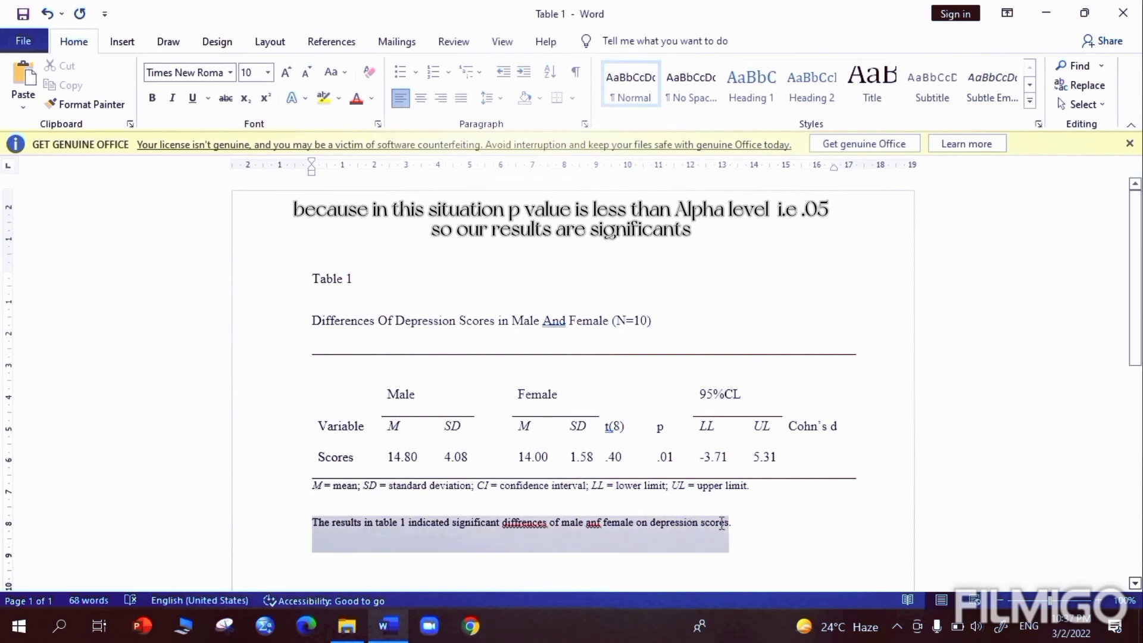
pyautogui.click(268, 72)
pyautogui.click(251, 143)
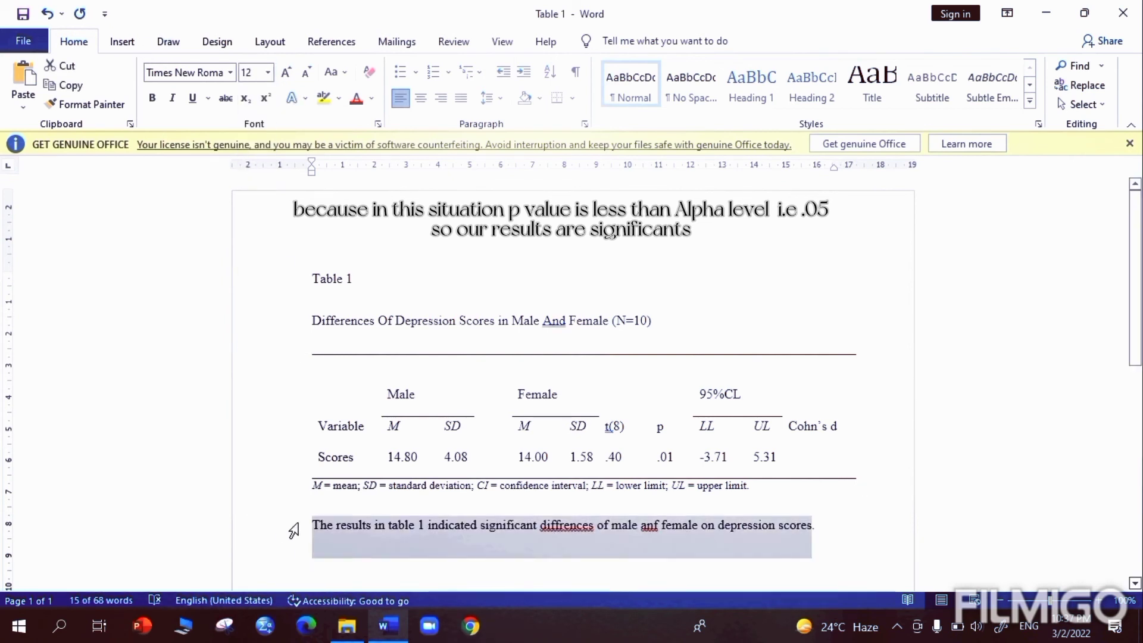
pyautogui.click(314, 528)
pyautogui.press('Tab')
# Step: Switch to Microsoft Edge, search for a Cohen's d calculator and open the socscistatistics.com Effect Size Calculator at its value entry form
pyautogui.click(817, 462)
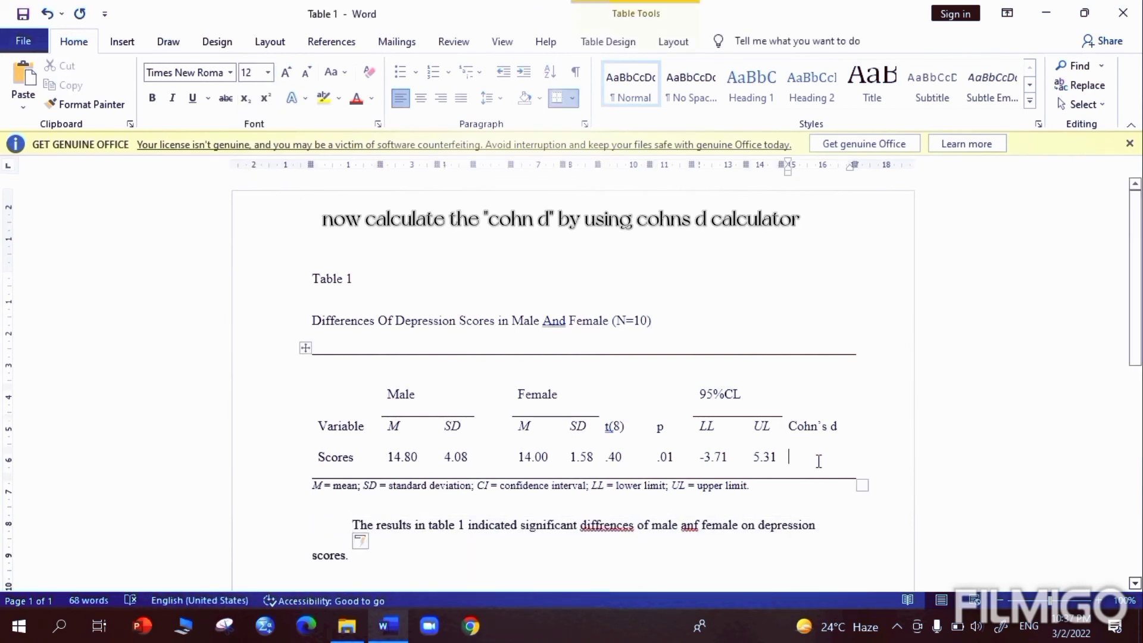
pyautogui.click(314, 625)
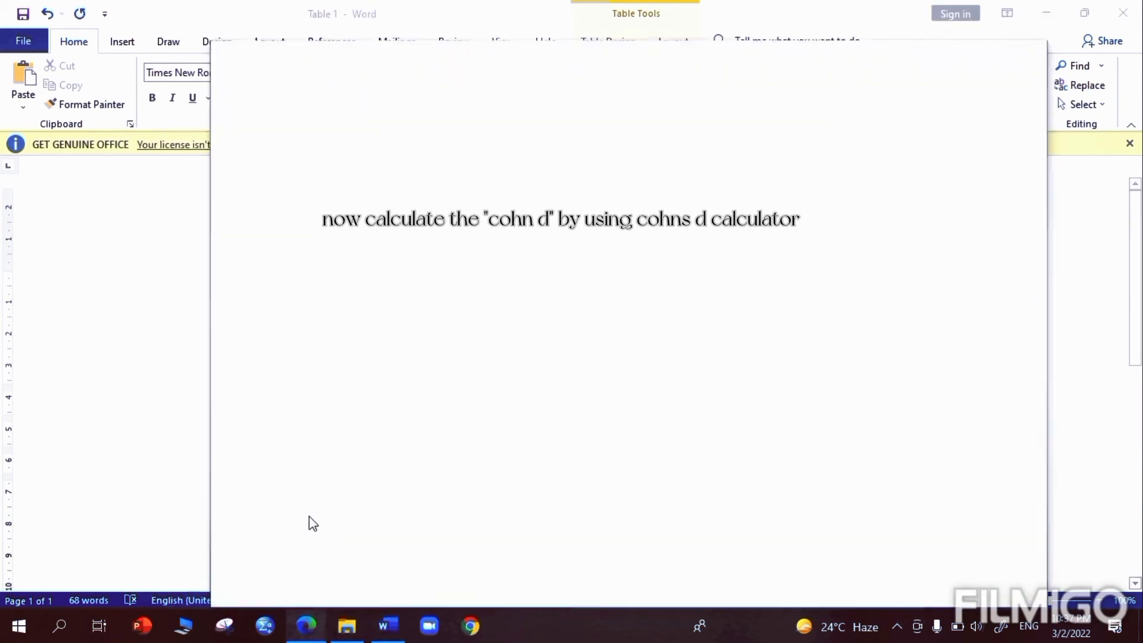
pyautogui.write('cohns d cal')
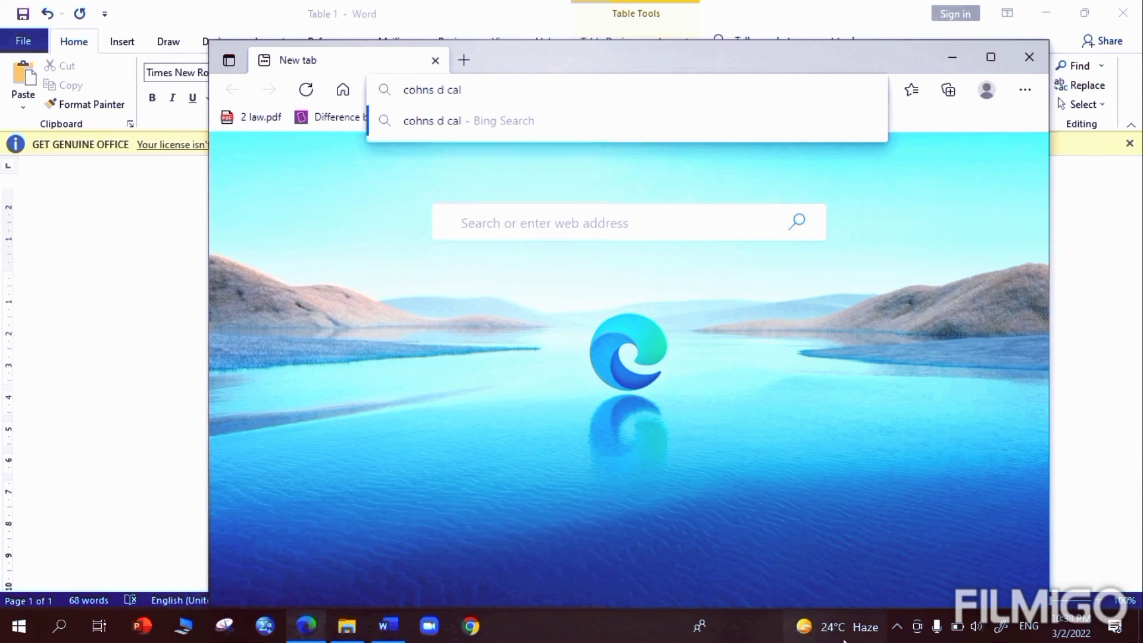
pyautogui.press('Return')
pyautogui.click(543, 244)
pyautogui.scroll(-10, 571, 351)
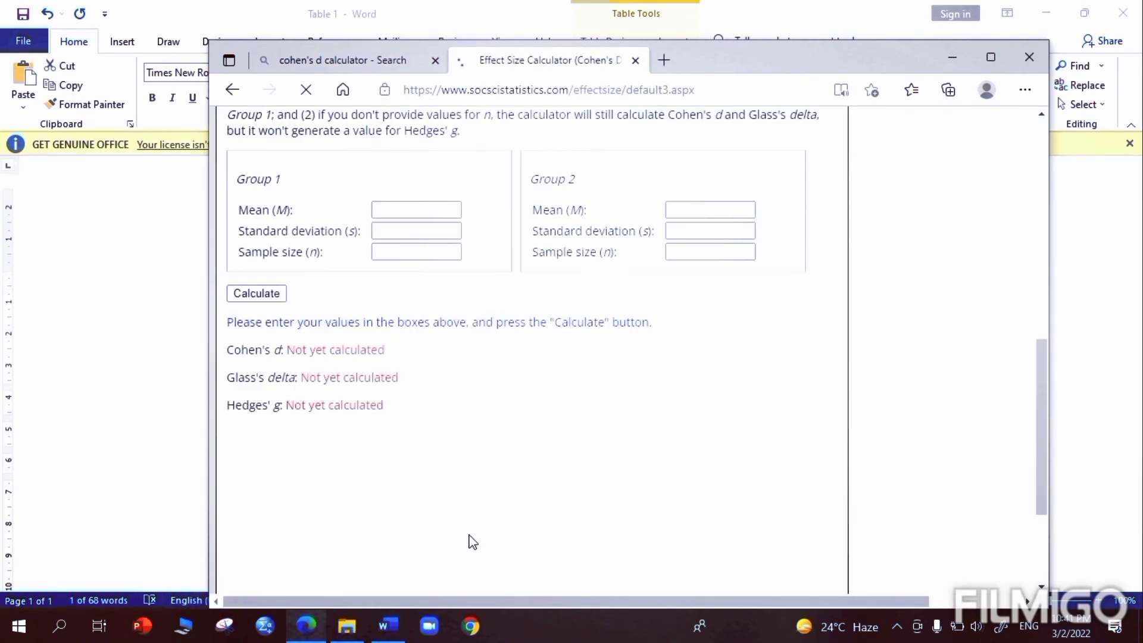
# Step: Enter the male scores as Group 1 in the calculator: mean 14.80, standard deviation 4.08, sample size 5
pyautogui.scroll(1, 467, 539)
pyautogui.click(436, 267)
pyautogui.write('14.80')
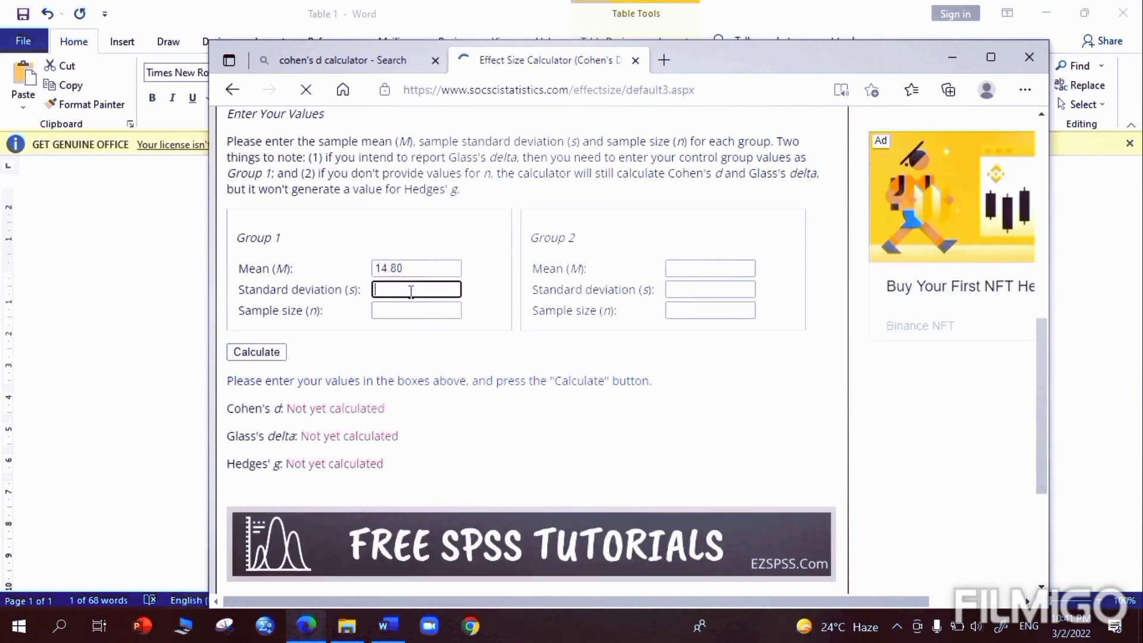
pyautogui.hotkey('alt', 'Tab')
pyautogui.hotkey('alt', 'Tab')
pyautogui.click(388, 625)
pyautogui.hotkey('alt', 'Tab')
# Step: Enter the female scores from the Word table as Group 2: mean 14.00, standard deviation 1.58, sample size 5
pyautogui.click(692, 268)
pyautogui.hotkey('alt', 'Tab')
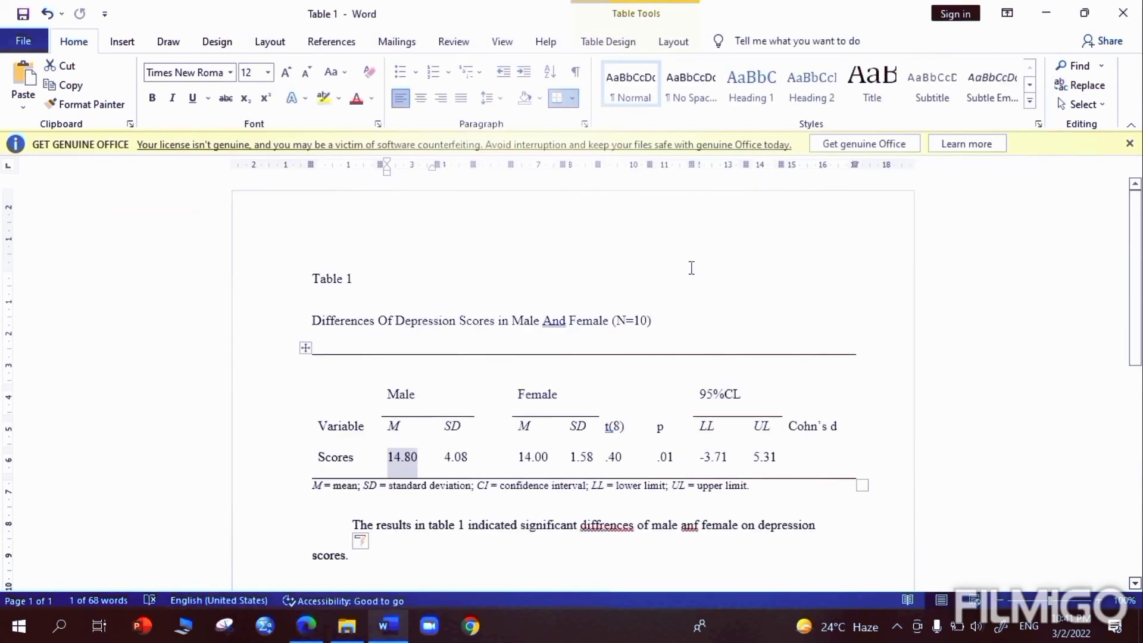
pyautogui.moveTo(521, 468); pyautogui.dragTo(593, 469)
pyautogui.hotkey('alt', 'Tab')
pyautogui.hotkey('alt', 'Tab')
pyautogui.hotkey('alt', 'Tab')
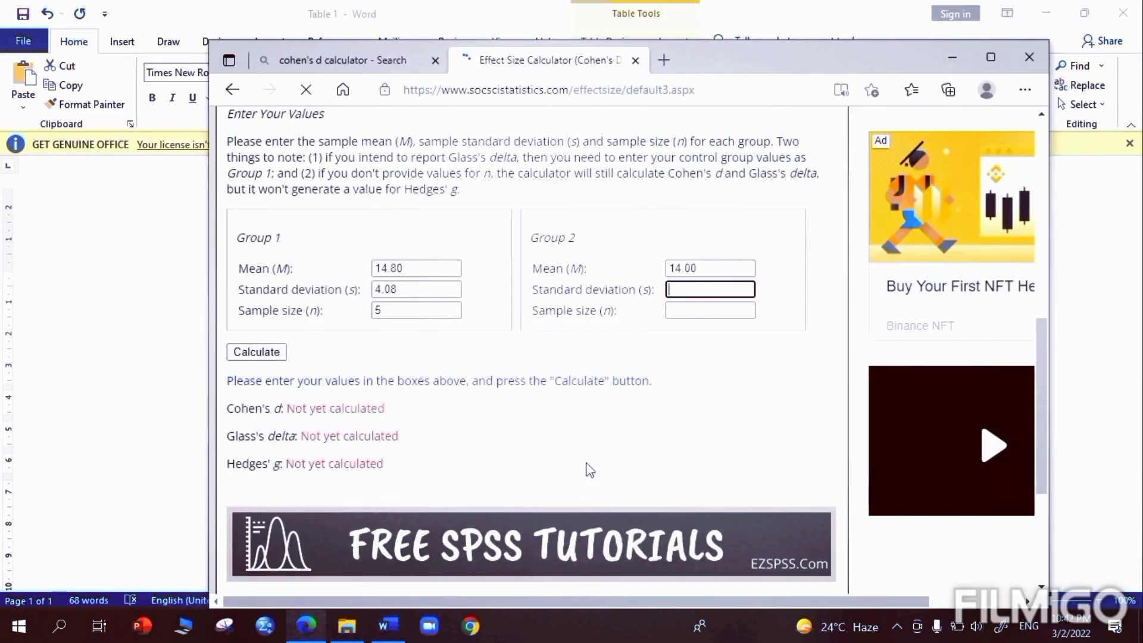
pyautogui.write('1.58')
pyautogui.click(709, 312)
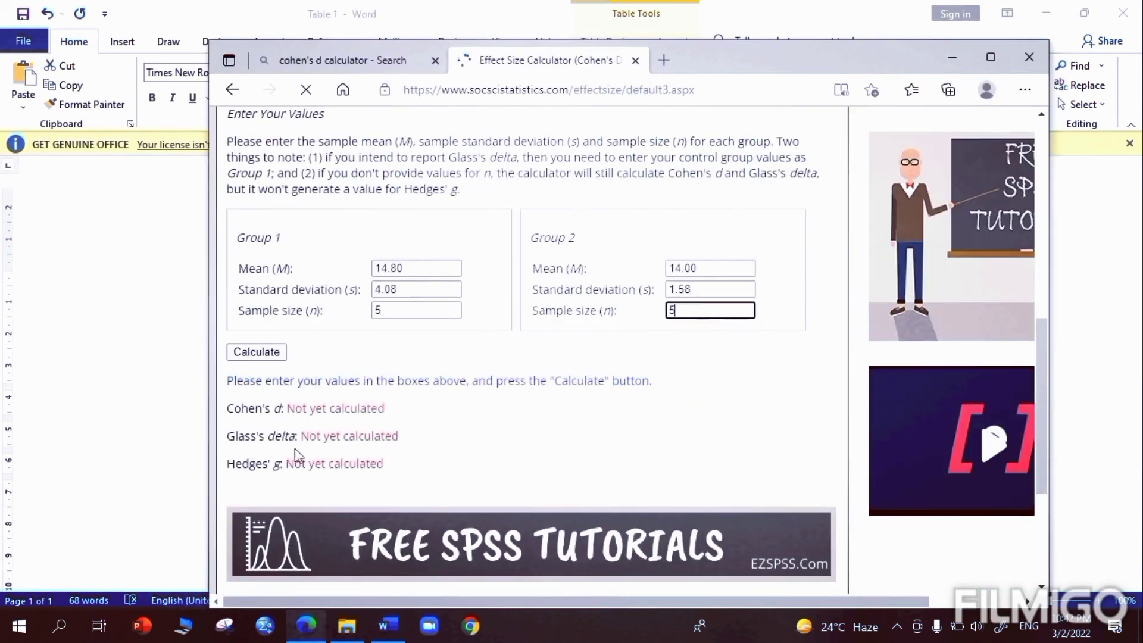
# Step: Calculate the effect size and copy the Cohen's d value 0.25 into the Scores row under Cohn's d in the Word table
pyautogui.click(256, 352)
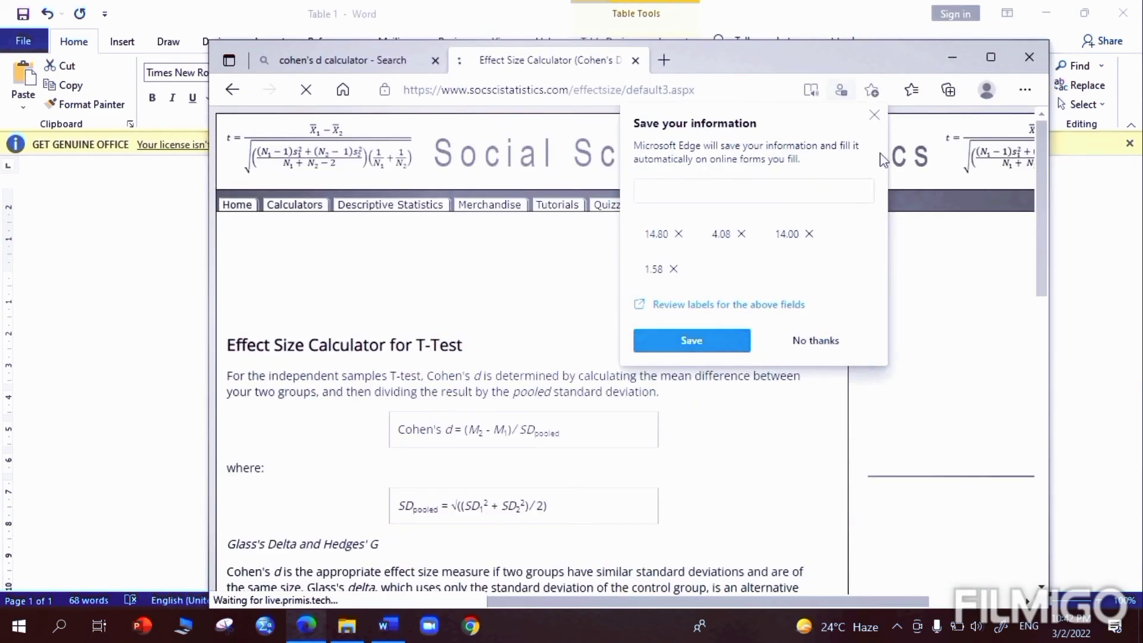
pyautogui.click(874, 114)
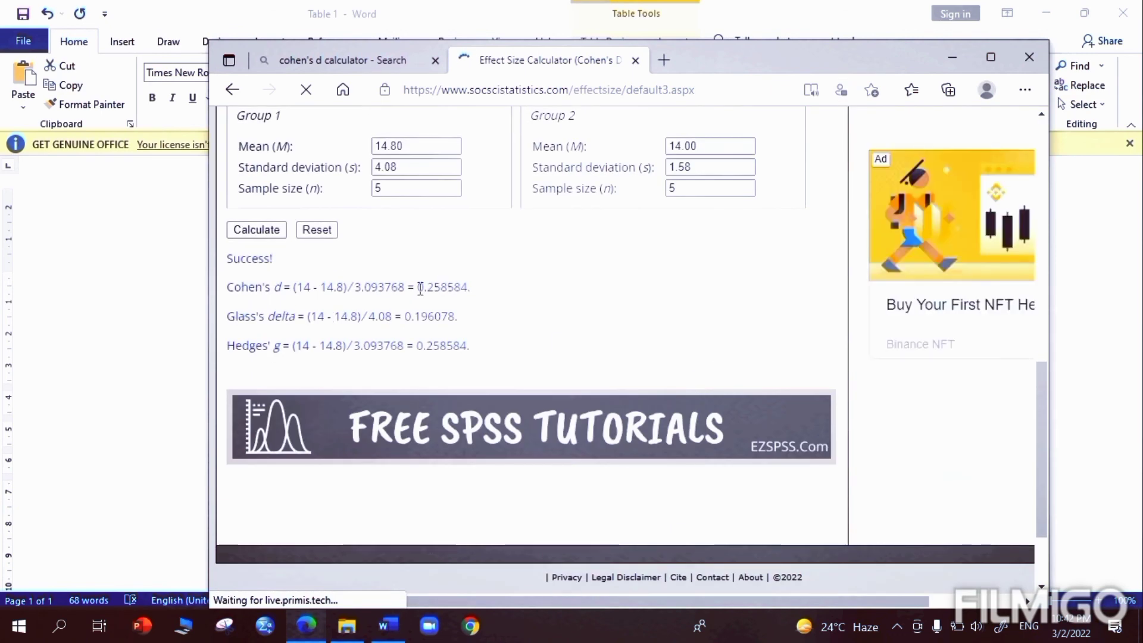
pyautogui.hotkey('ctrl', 'c')
pyautogui.hotkey('alt', 'Tab')
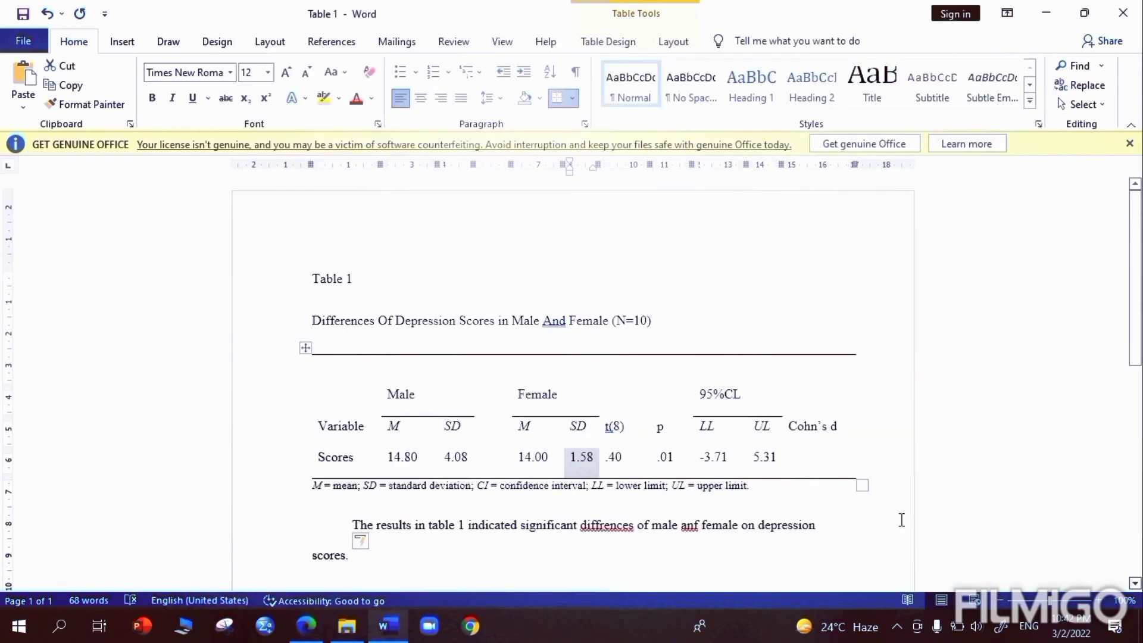
pyautogui.click(819, 466)
pyautogui.hotkey('ctrl', 'v')
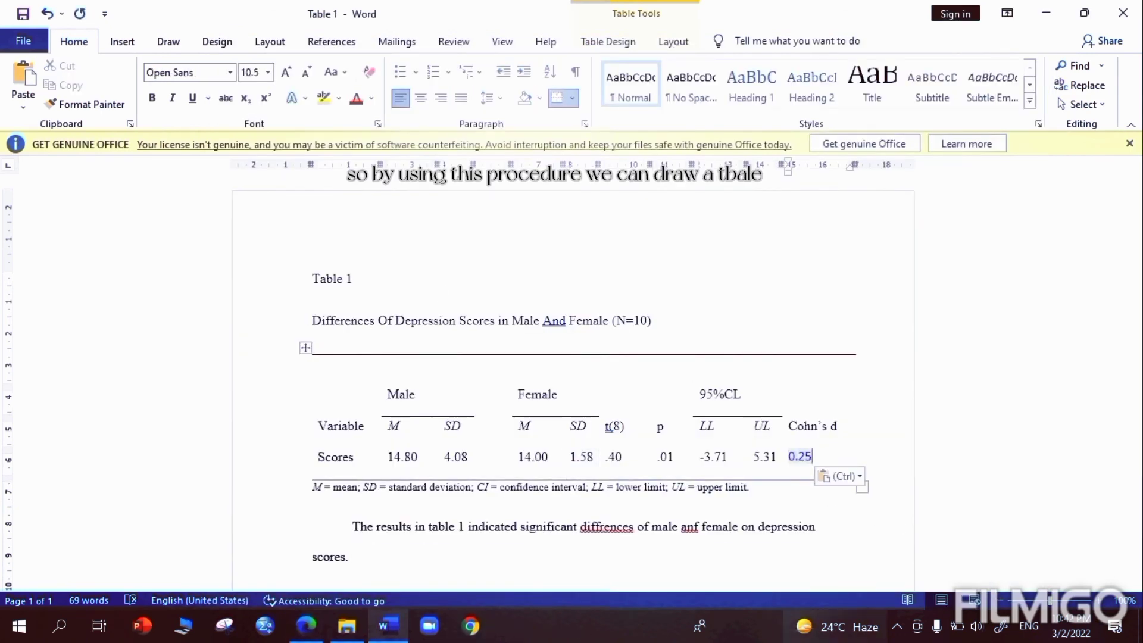
pyautogui.click(897, 626)
pyautogui.rightClick(911, 587)
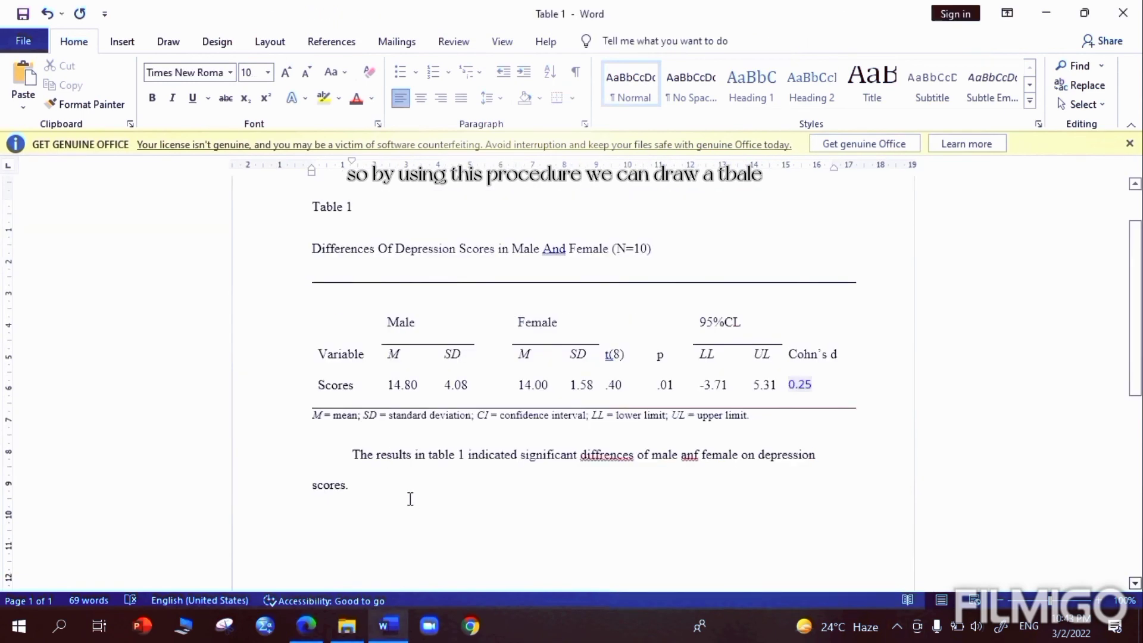